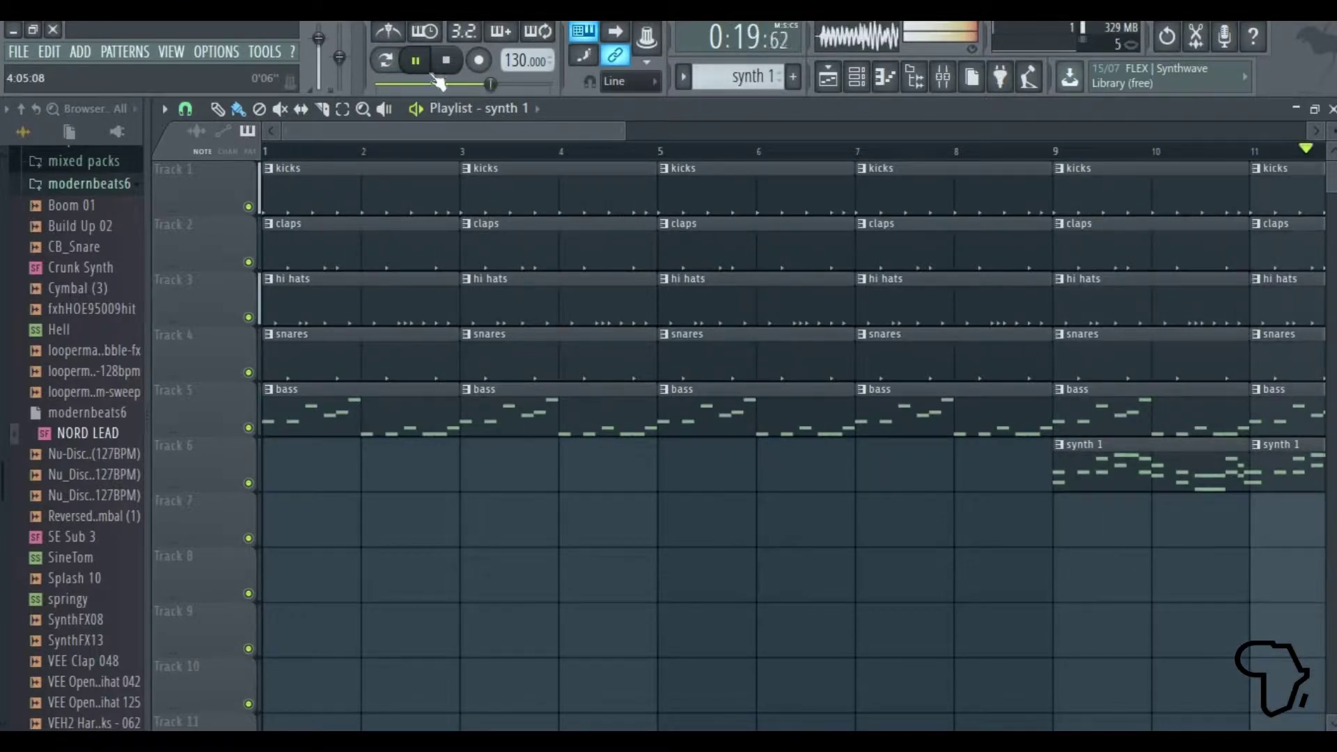
Step: Stop playback and go through the channels in the channel rack, from the kick sample down to NORD LEAD
{"action": "left_click", "coordinate": [448, 61]}
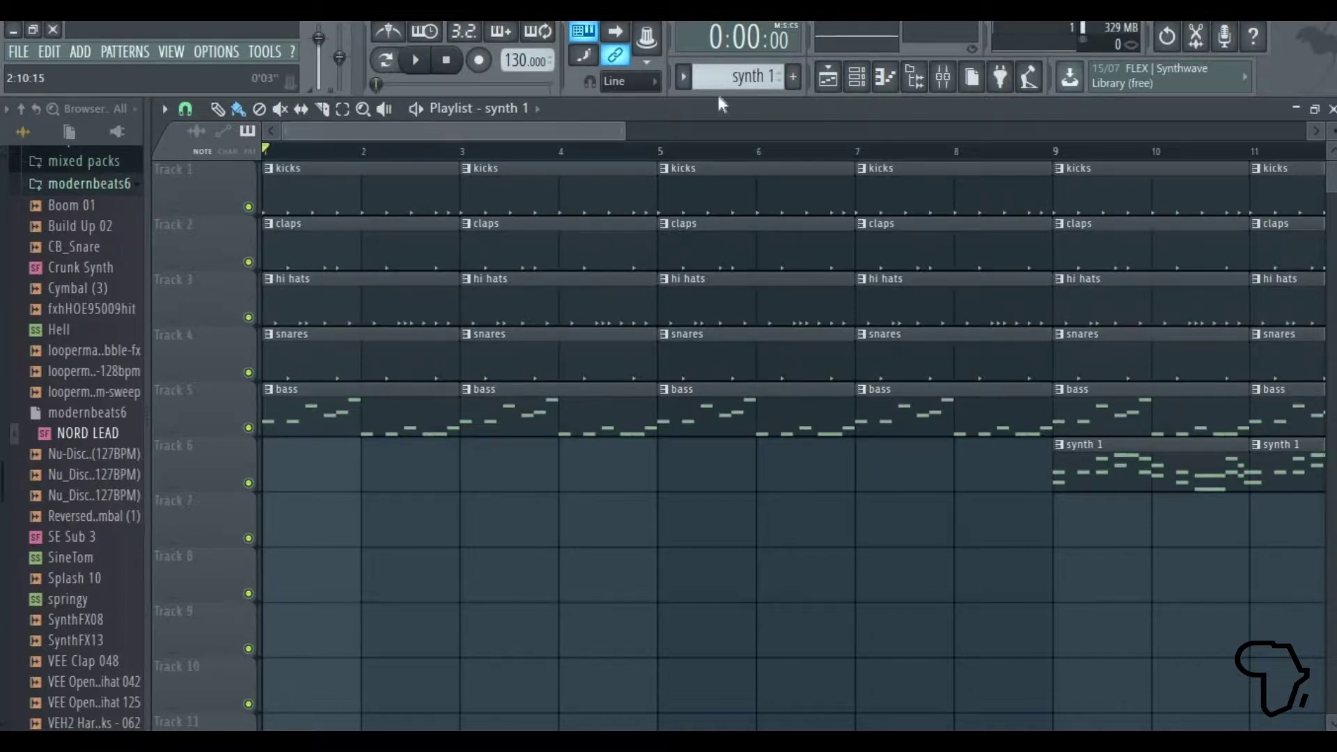
{"action": "left_click", "coordinate": [858, 78]}
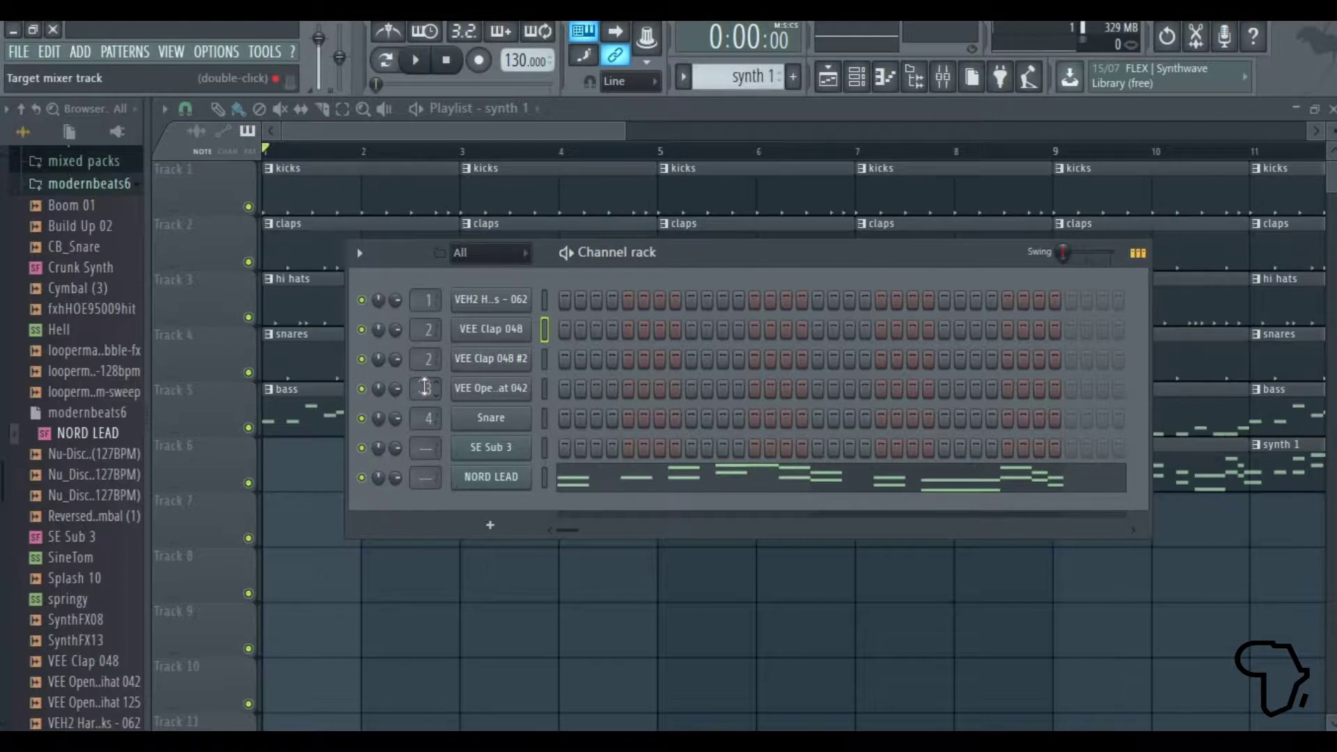
{"action": "left_click", "coordinate": [545, 299]}
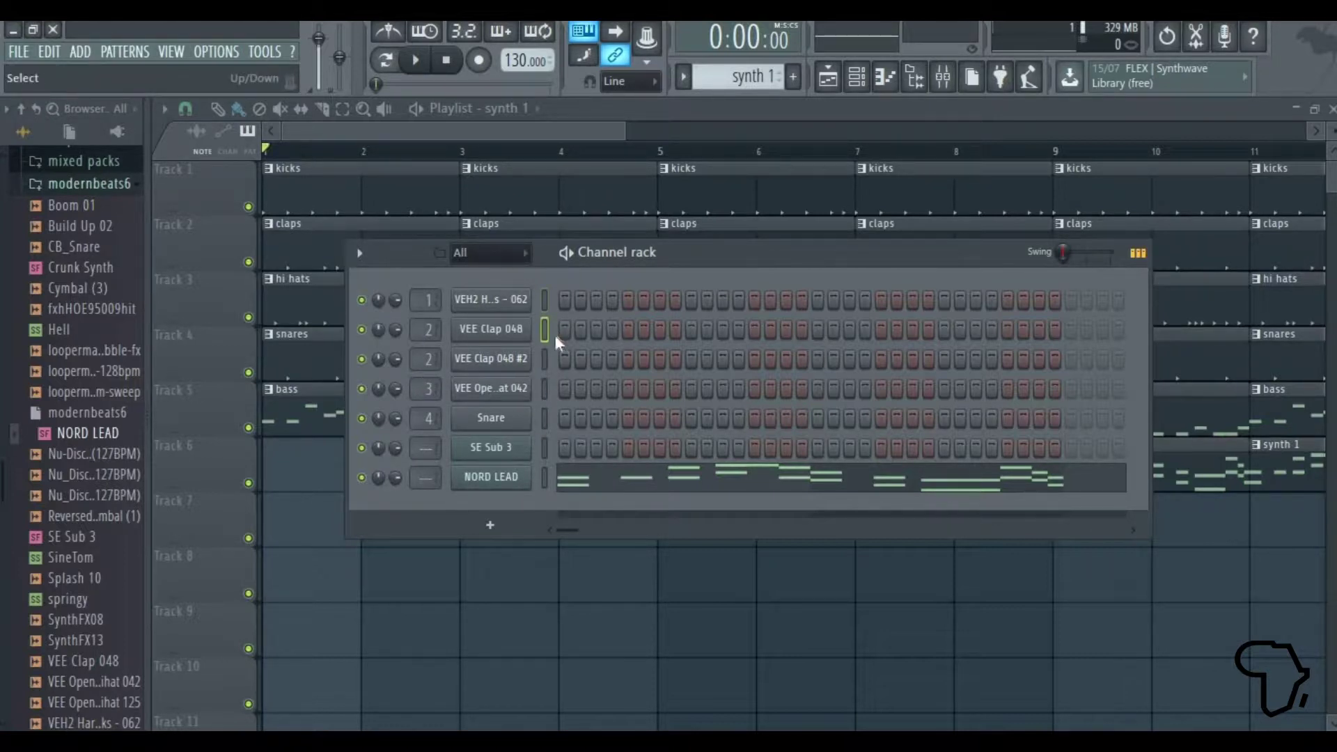
{"action": "left_click", "coordinate": [543, 361]}
{"action": "left_click", "coordinate": [544, 390]}
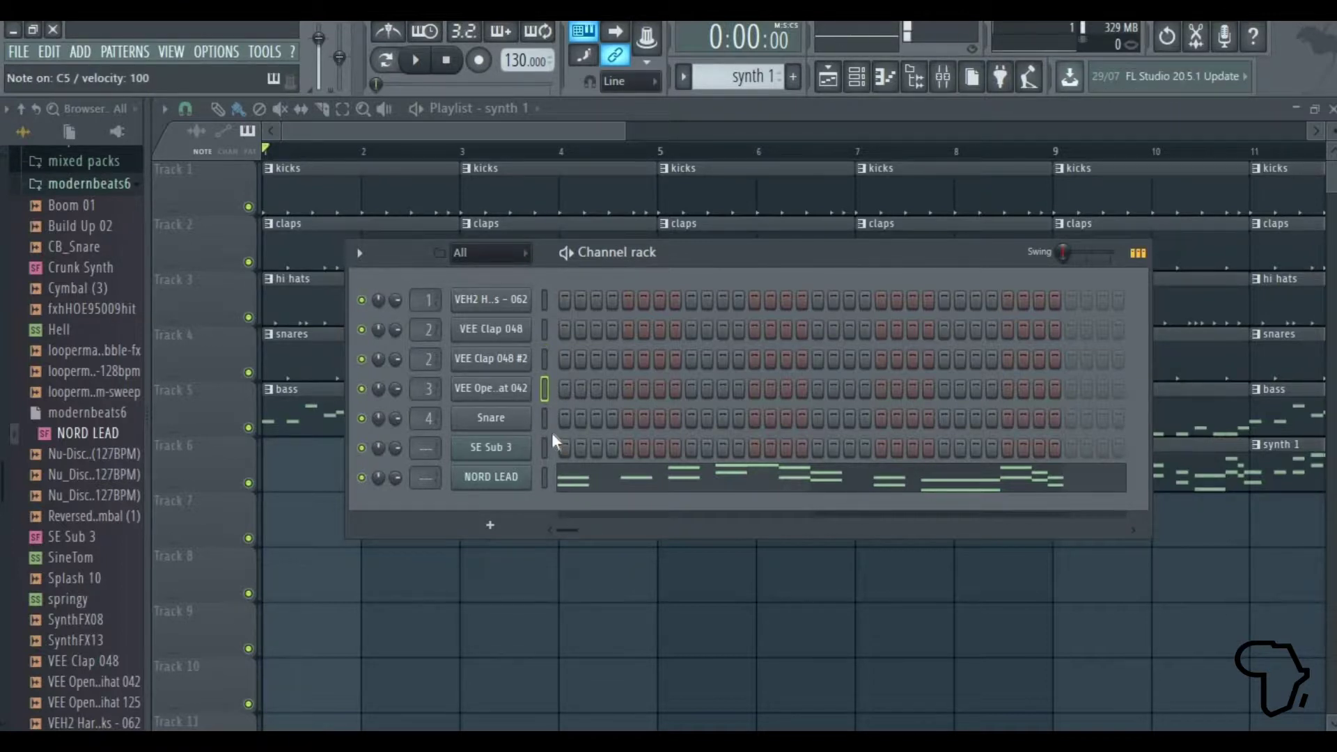
{"action": "left_click", "coordinate": [544, 418]}
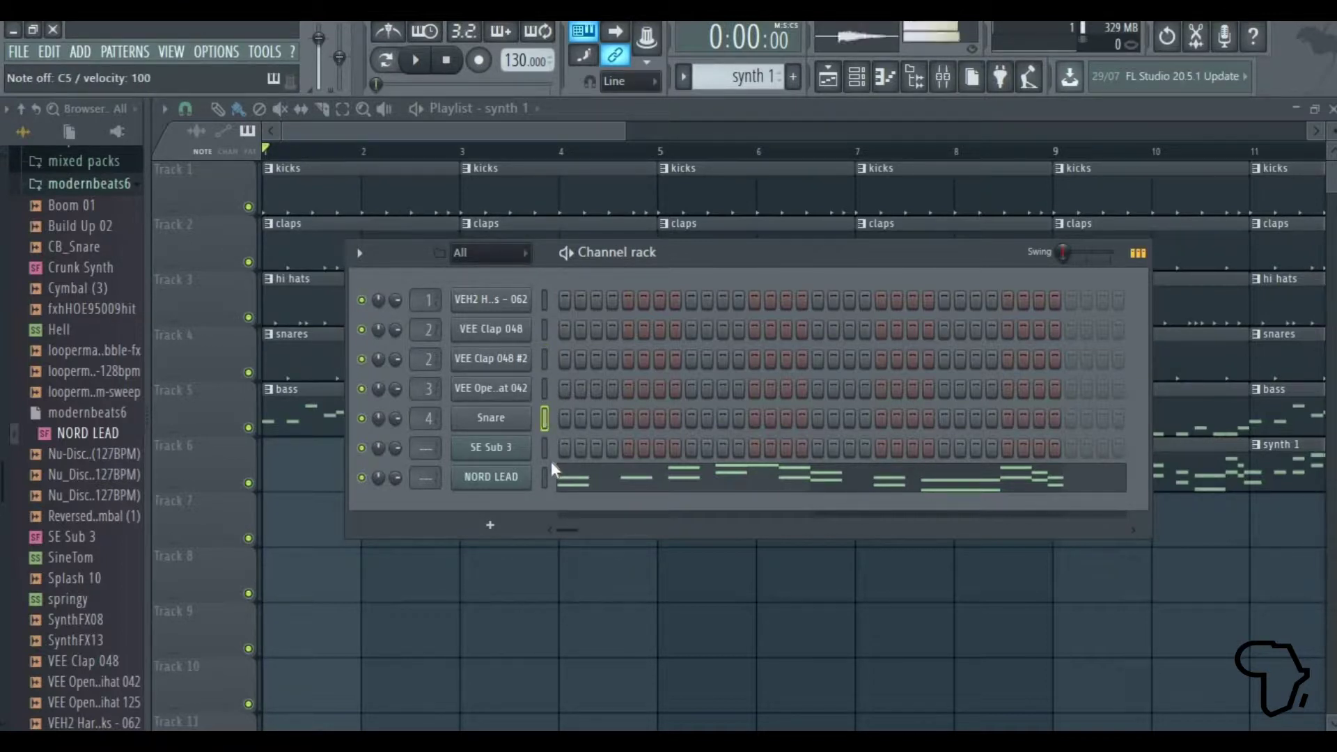
{"action": "left_click", "coordinate": [545, 473]}
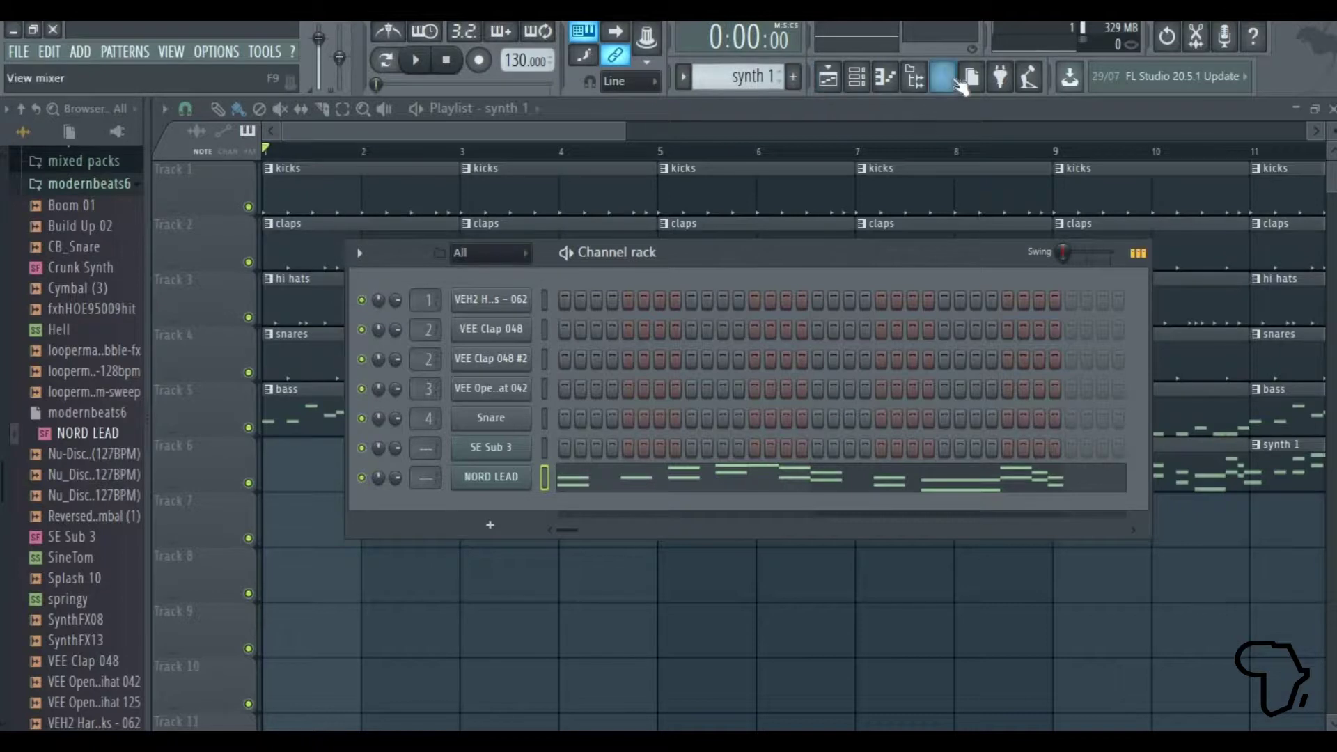
Step: Play the song with the mixer open, check the levels of the master and inserts 1 to 5, and stop playback
{"action": "left_click", "coordinate": [921, 80]}
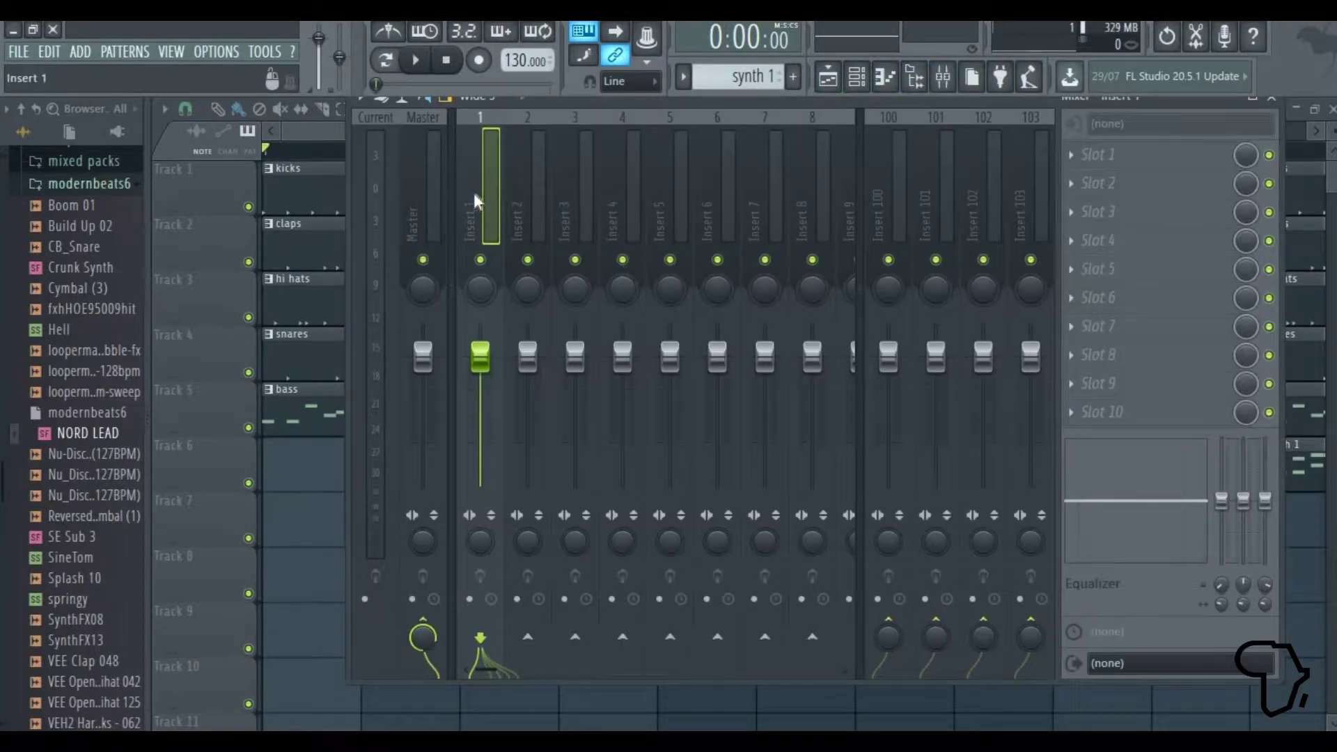
{"action": "left_click", "coordinate": [418, 62]}
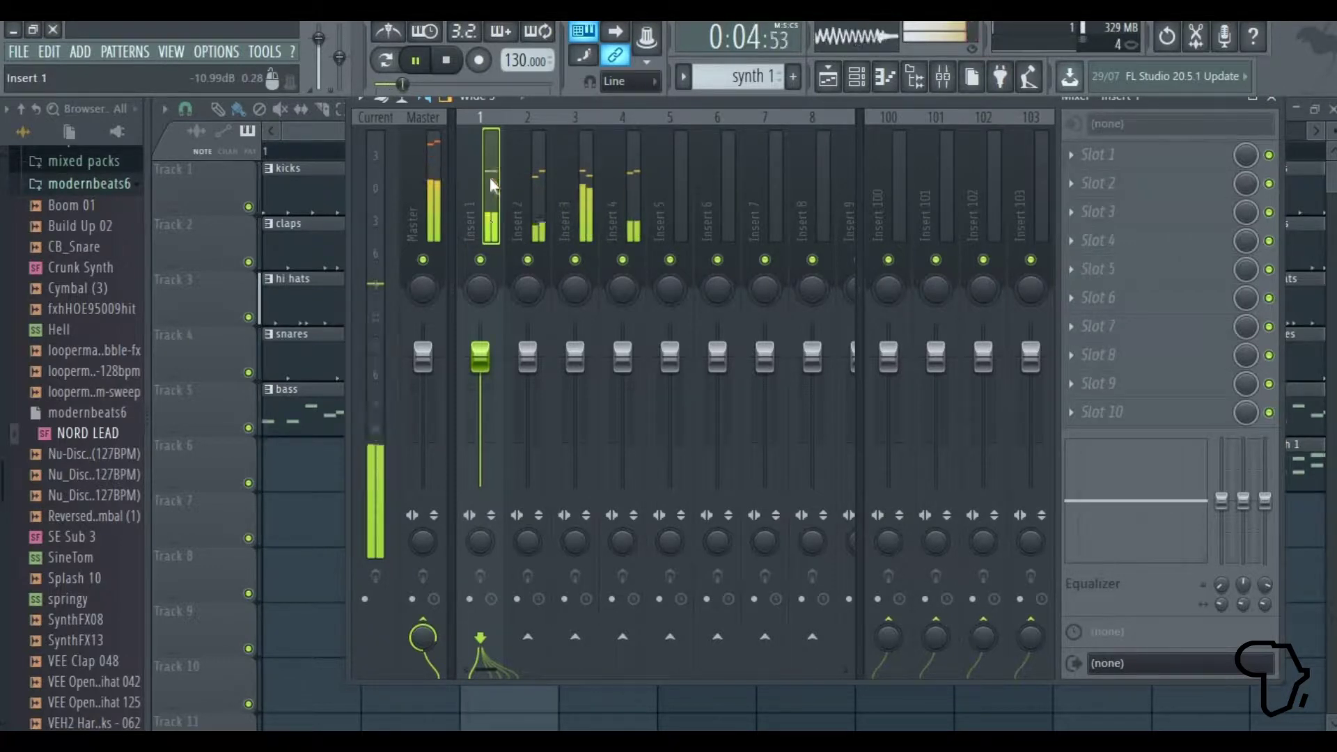
{"action": "left_click", "coordinate": [537, 152]}
{"action": "left_click", "coordinate": [586, 161]}
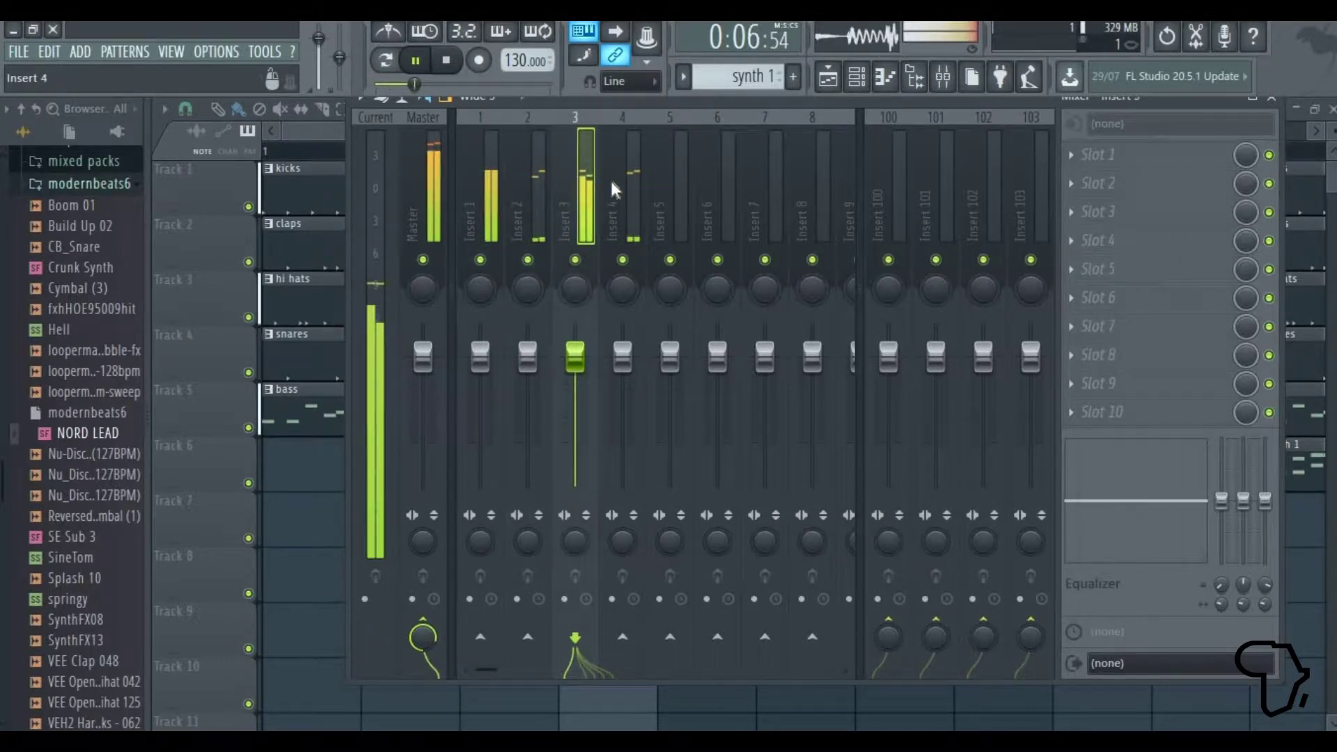
{"action": "left_click", "coordinate": [631, 171]}
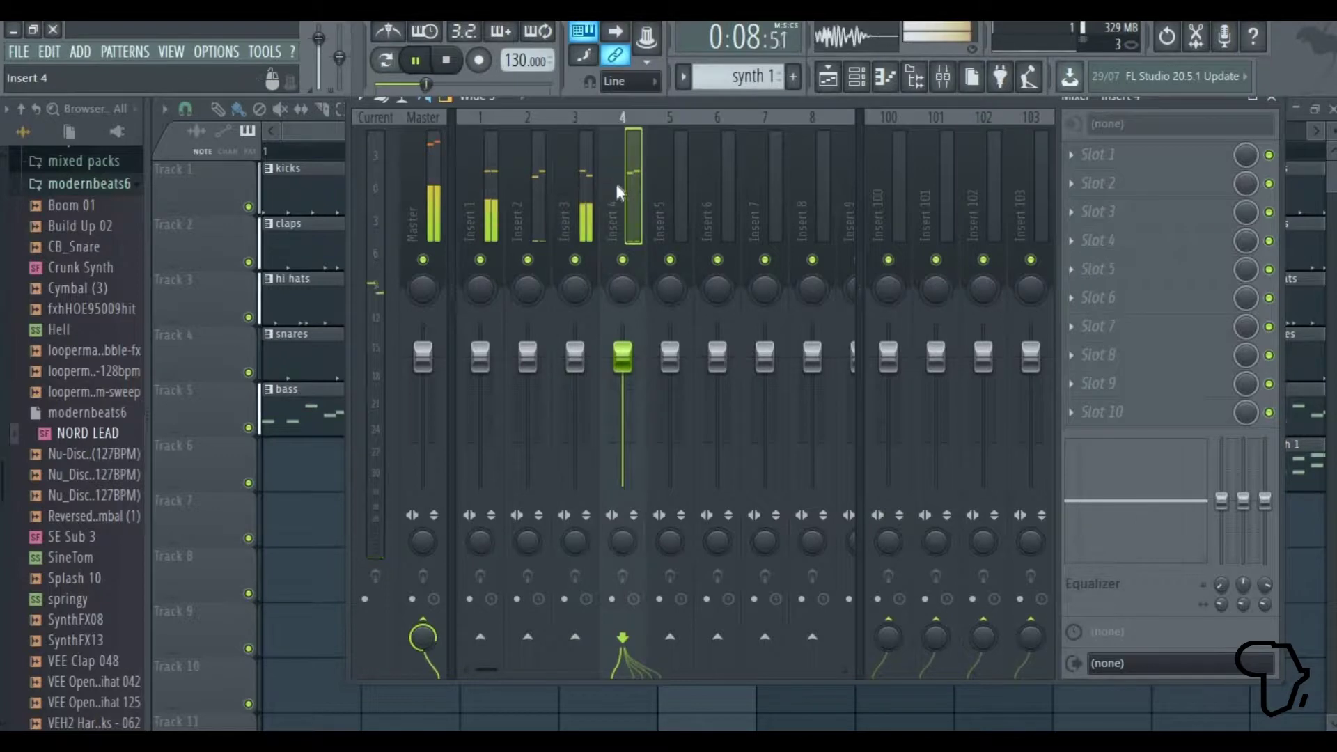
{"action": "left_click", "coordinate": [431, 186]}
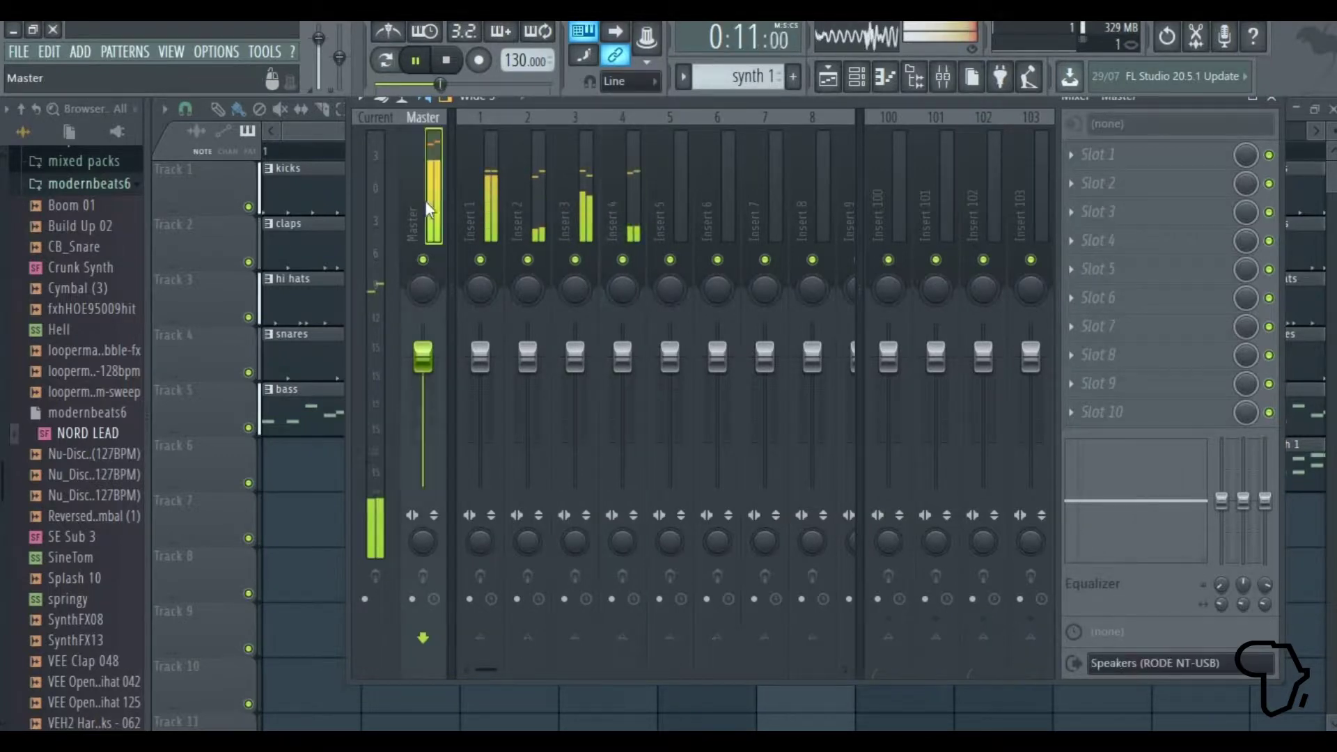
{"action": "left_click", "coordinate": [679, 174]}
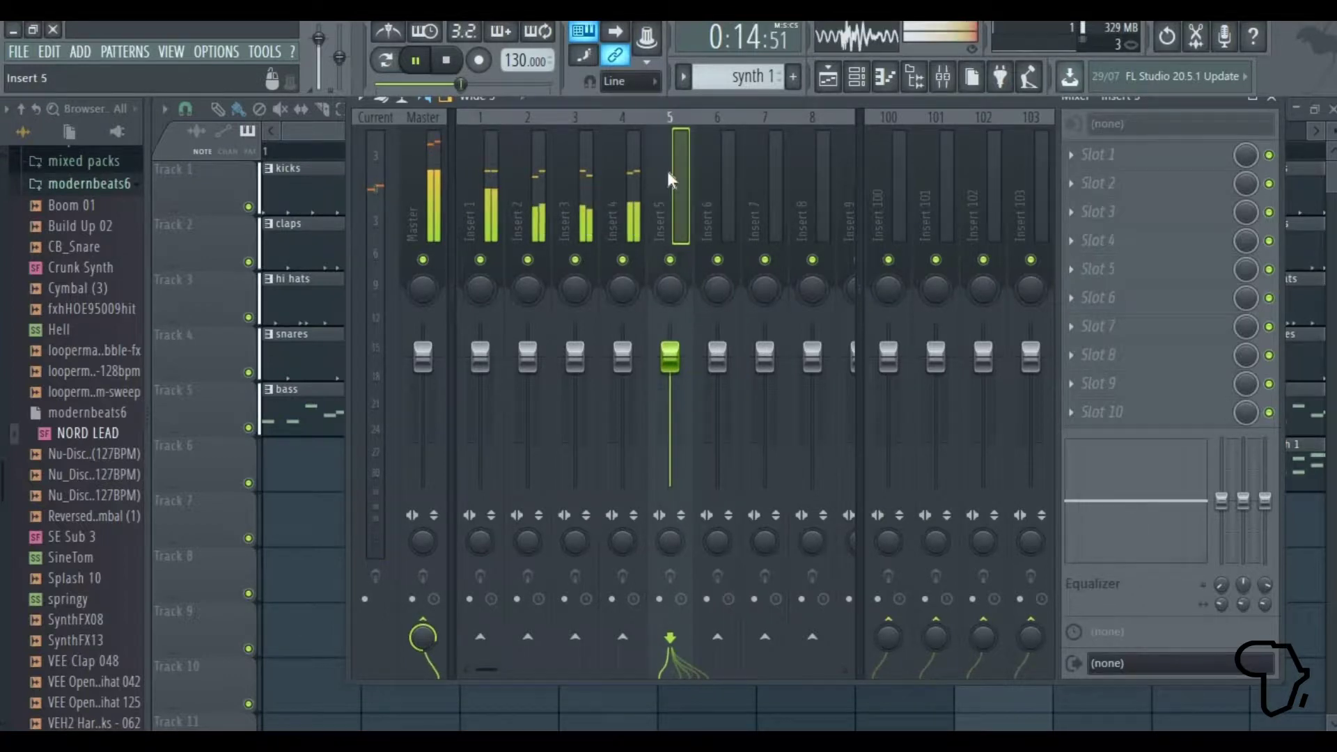
{"action": "left_click", "coordinate": [446, 60]}
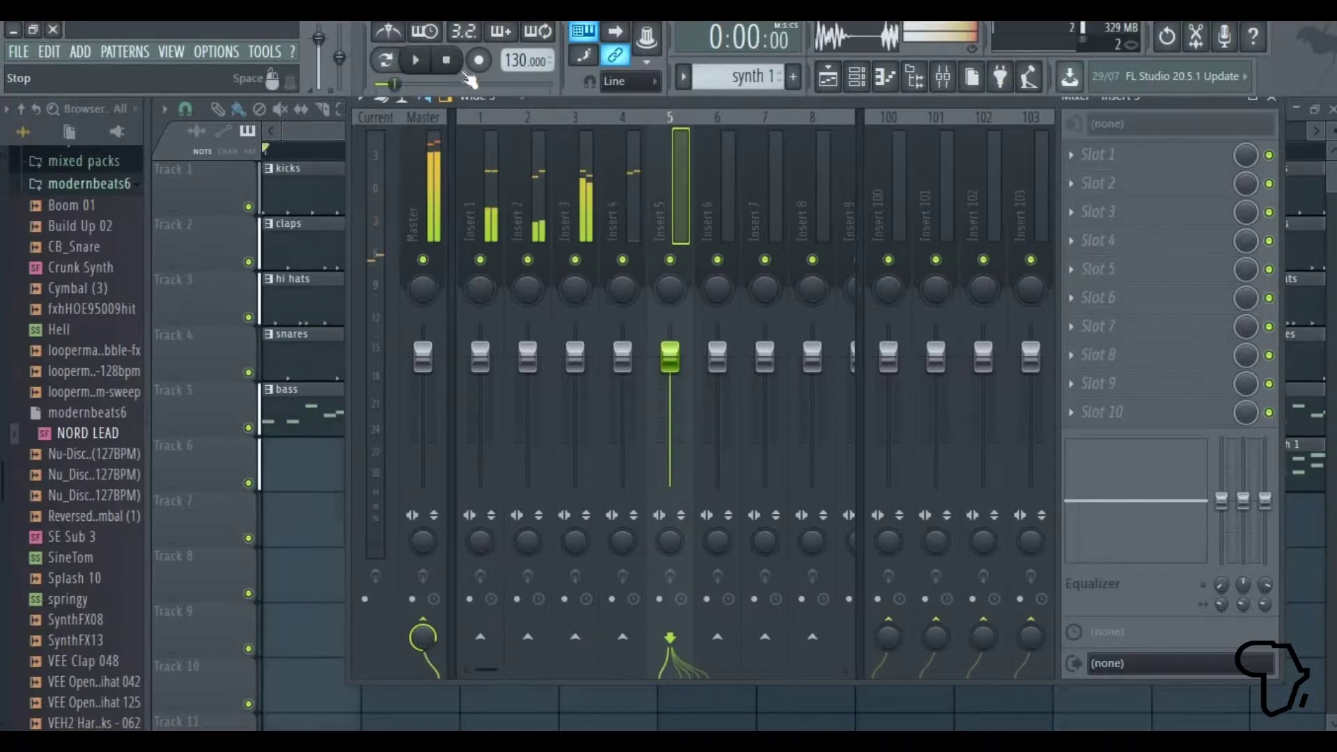
{"action": "left_click", "coordinate": [704, 190]}
{"action": "left_click", "coordinate": [672, 188]}
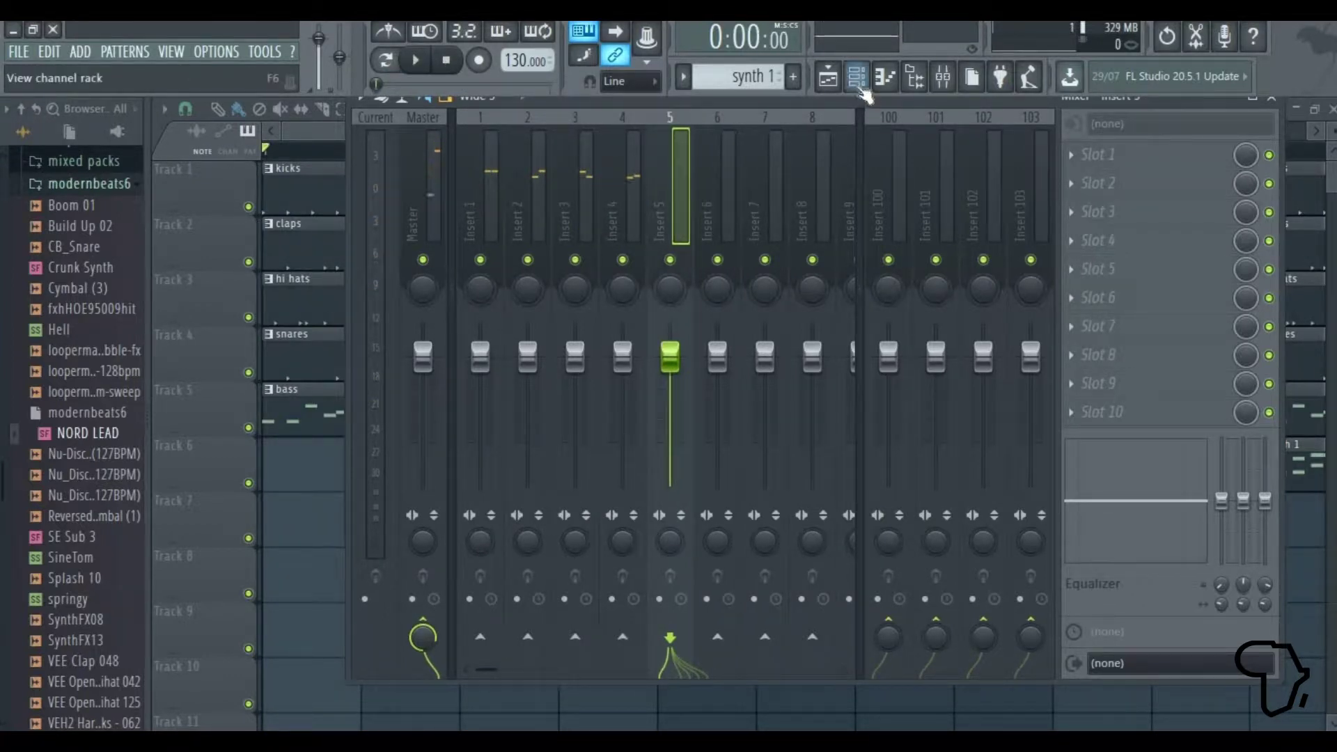
Step: Assign the SE Sub 3 channel to a free mixer track
{"action": "left_click", "coordinate": [858, 82]}
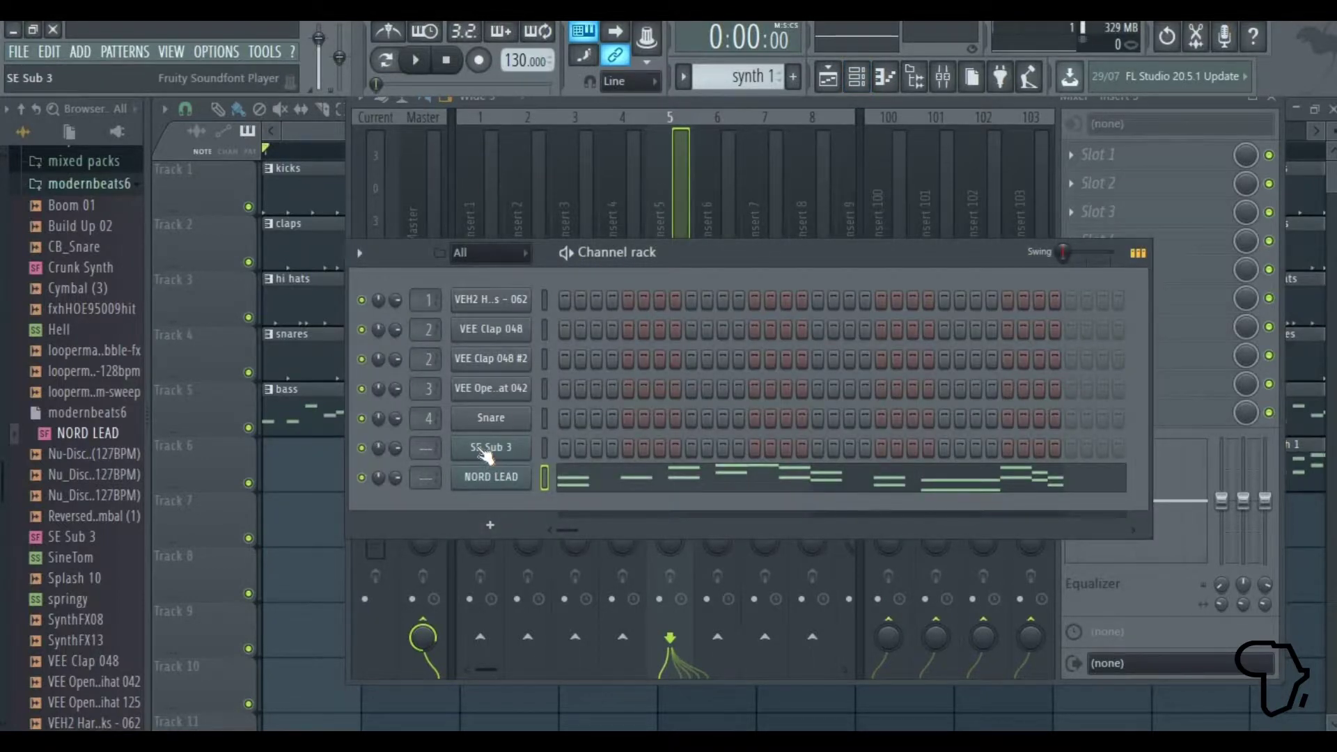
{"action": "left_click", "coordinate": [487, 451]}
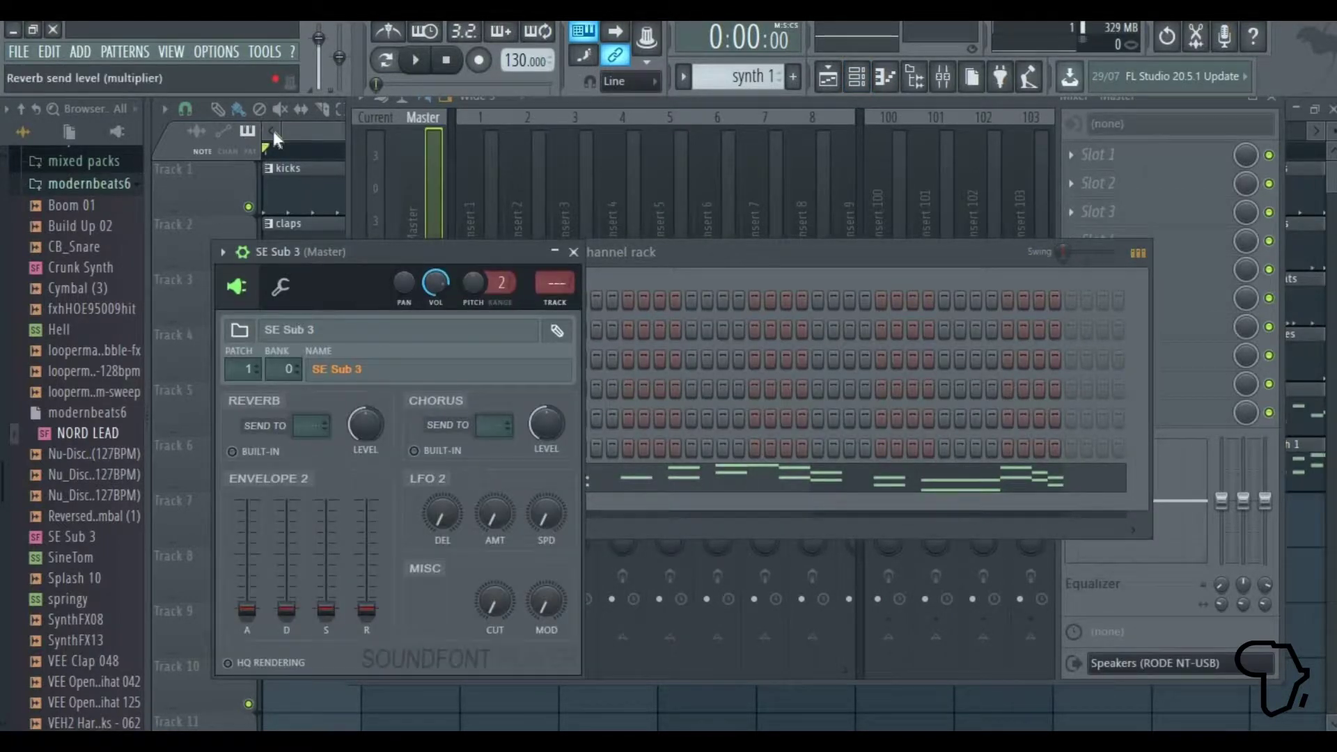
{"action": "left_click", "coordinate": [224, 254]}
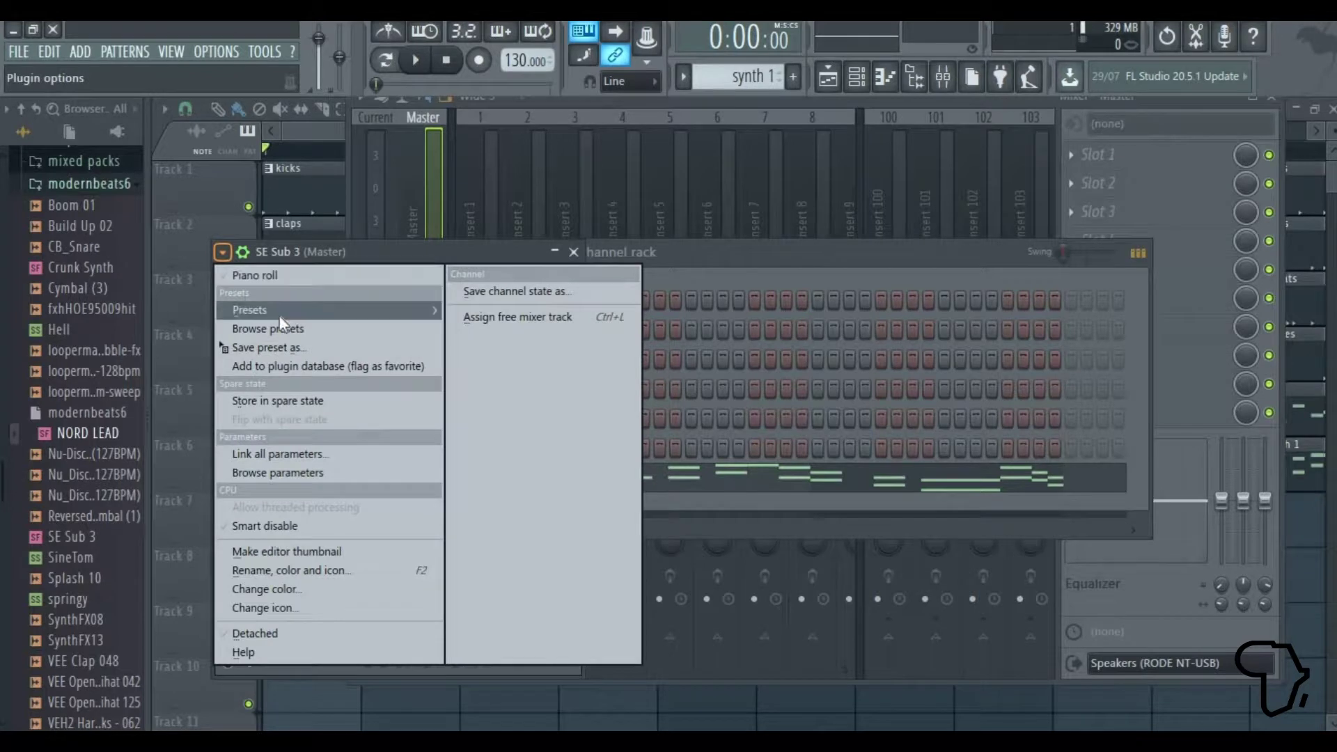
{"action": "mouse_move", "coordinate": [280, 312]}
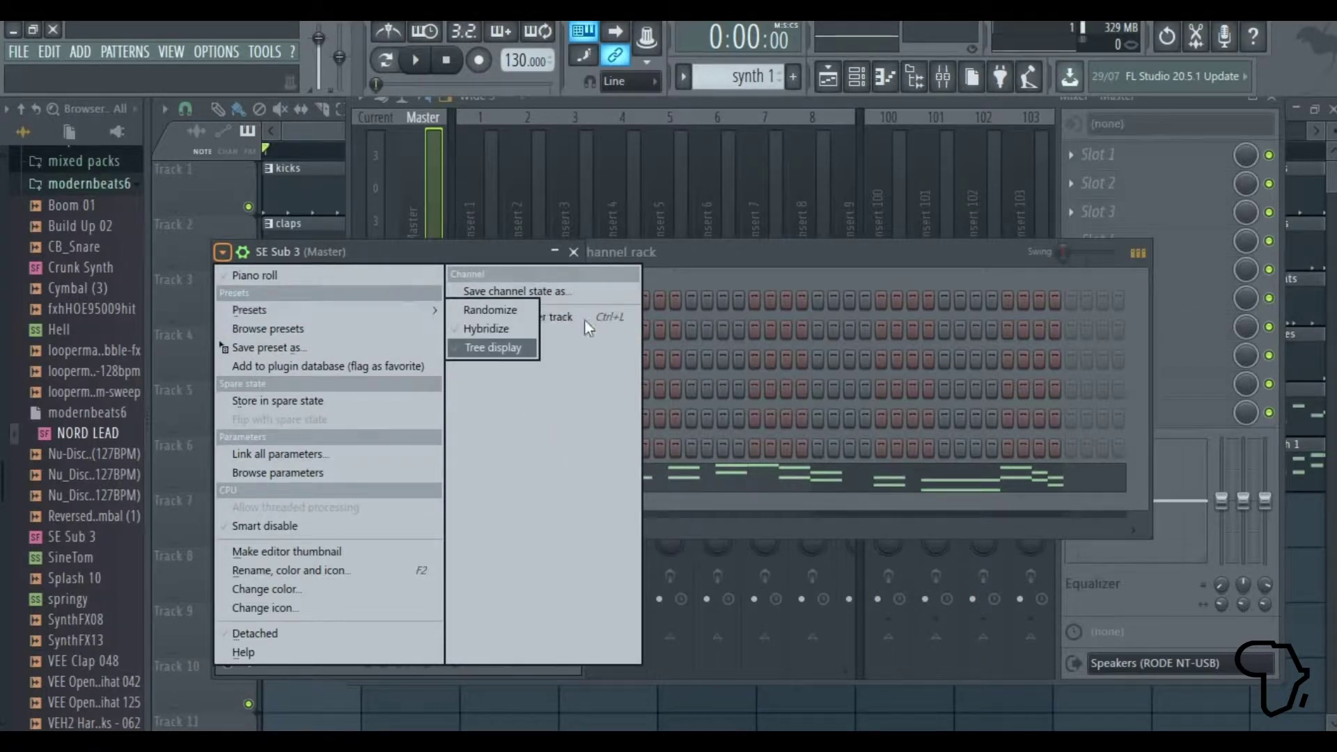
{"action": "left_click", "coordinate": [535, 329]}
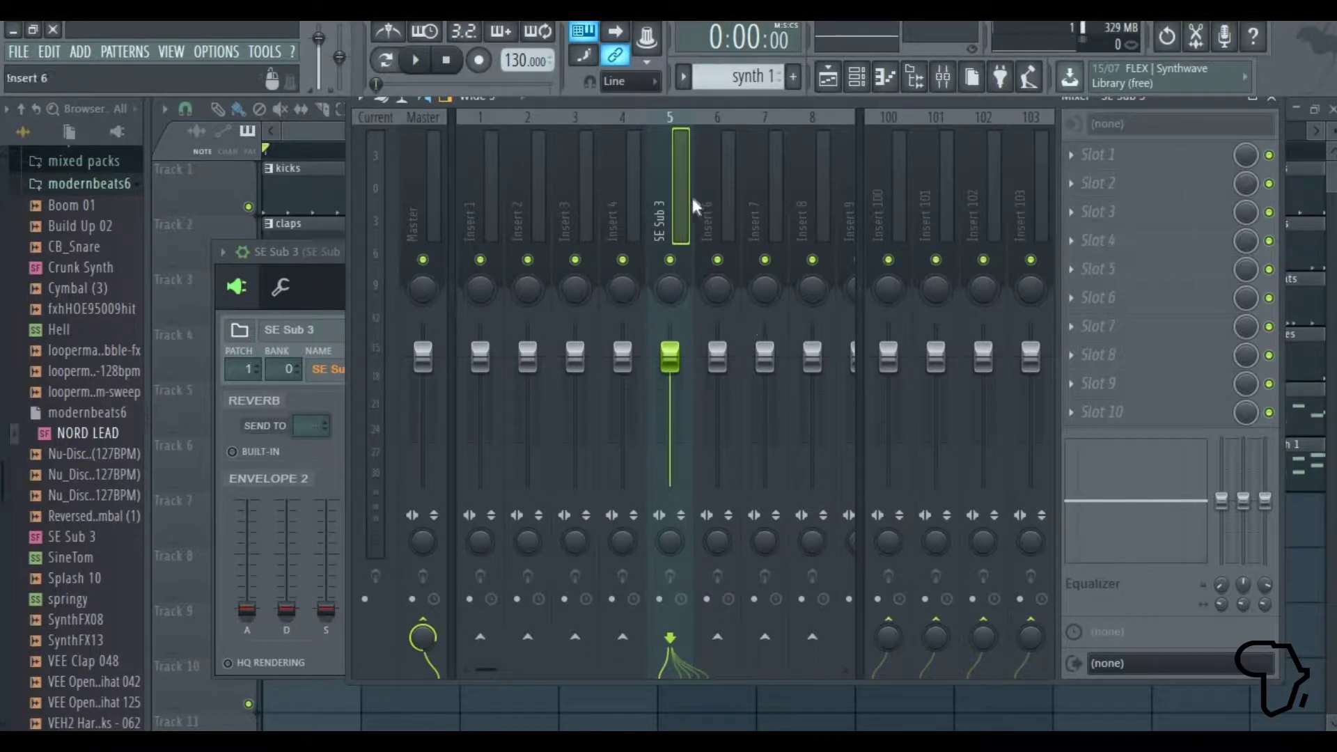
Step: Assign the NORD LEAD channel to a free mixer track
{"action": "left_click", "coordinate": [858, 76]}
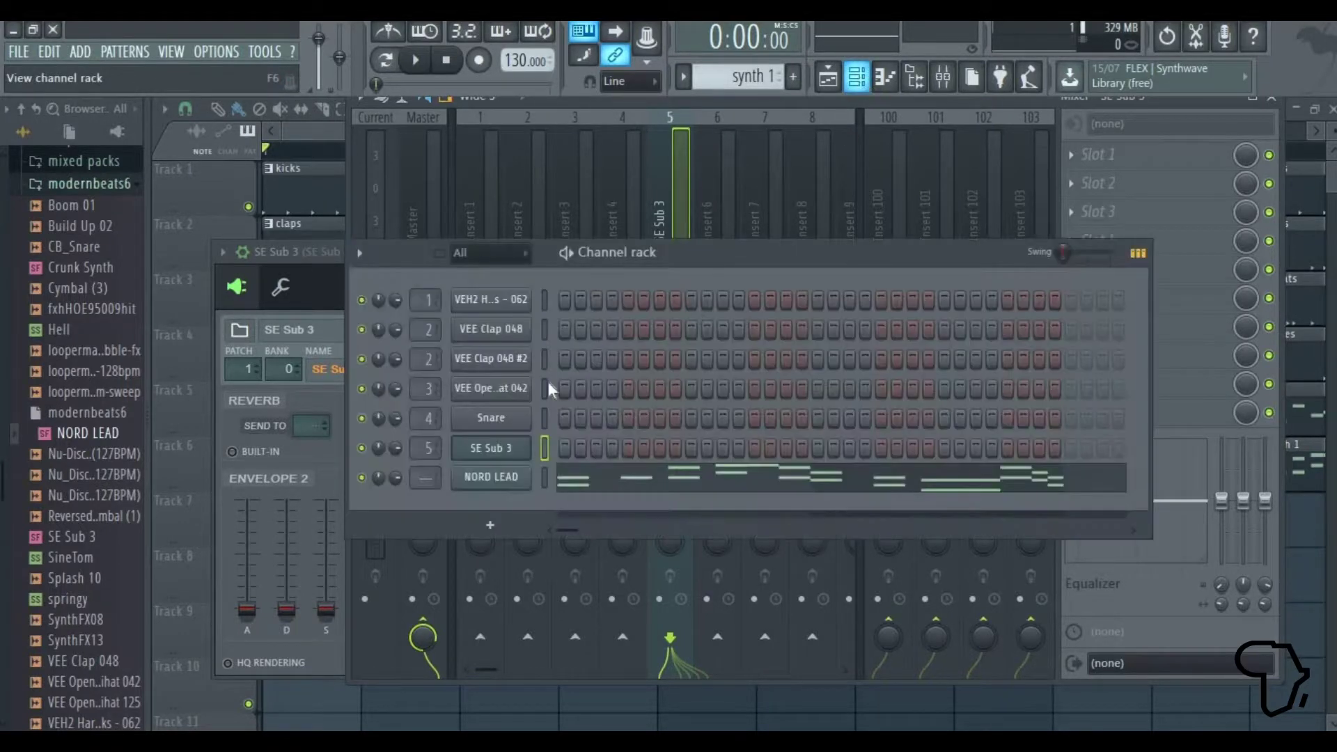
{"action": "left_click", "coordinate": [491, 478]}
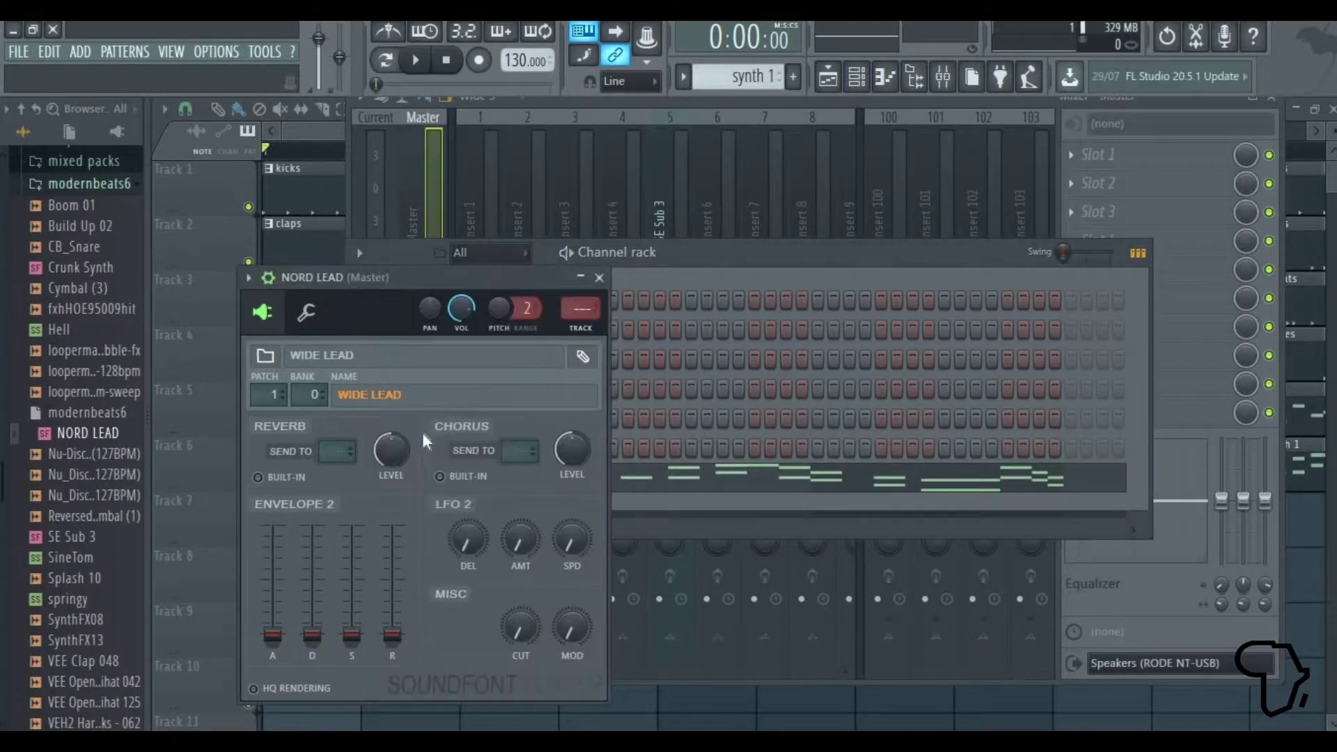
{"action": "left_click", "coordinate": [248, 278]}
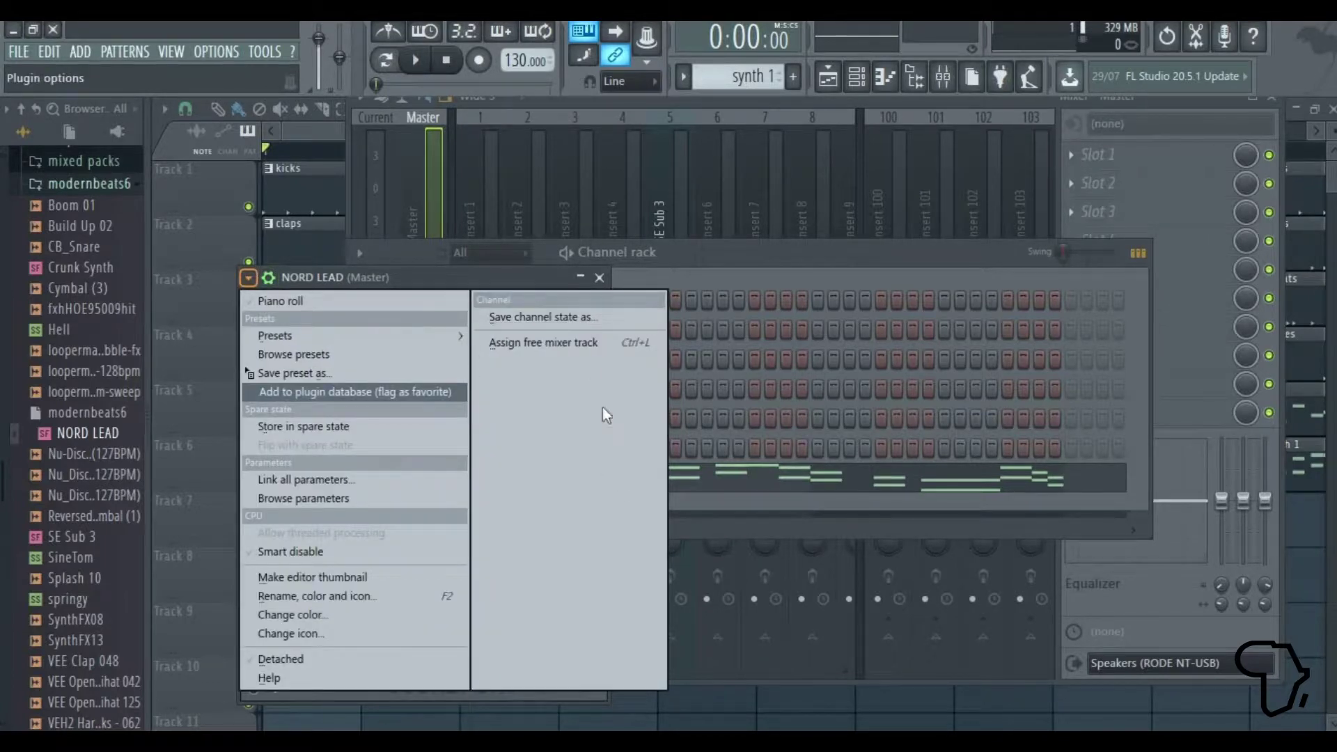
{"action": "left_click", "coordinate": [582, 345]}
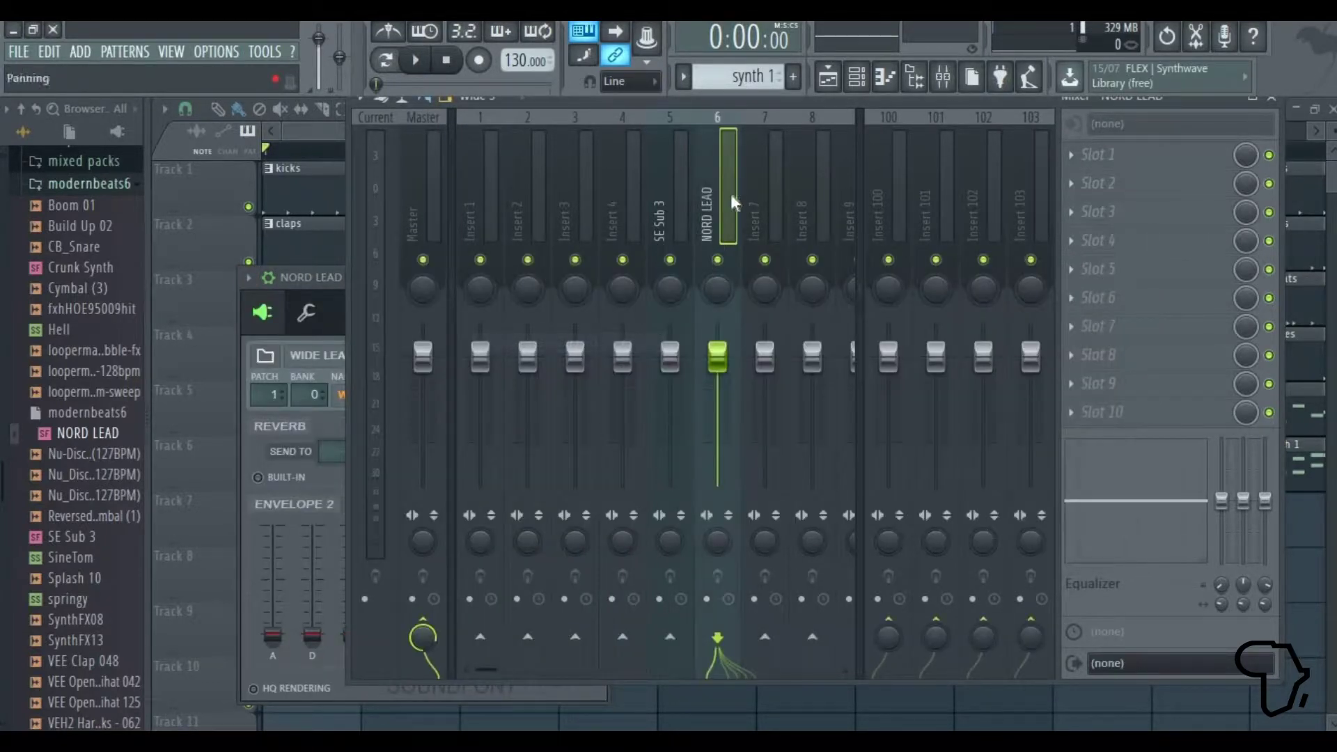
Step: Play the song, jump to bar 9 where synth 1 enters, and check the SE Sub 3 and NORD LEAD mixer levels
{"action": "left_click", "coordinate": [424, 71]}
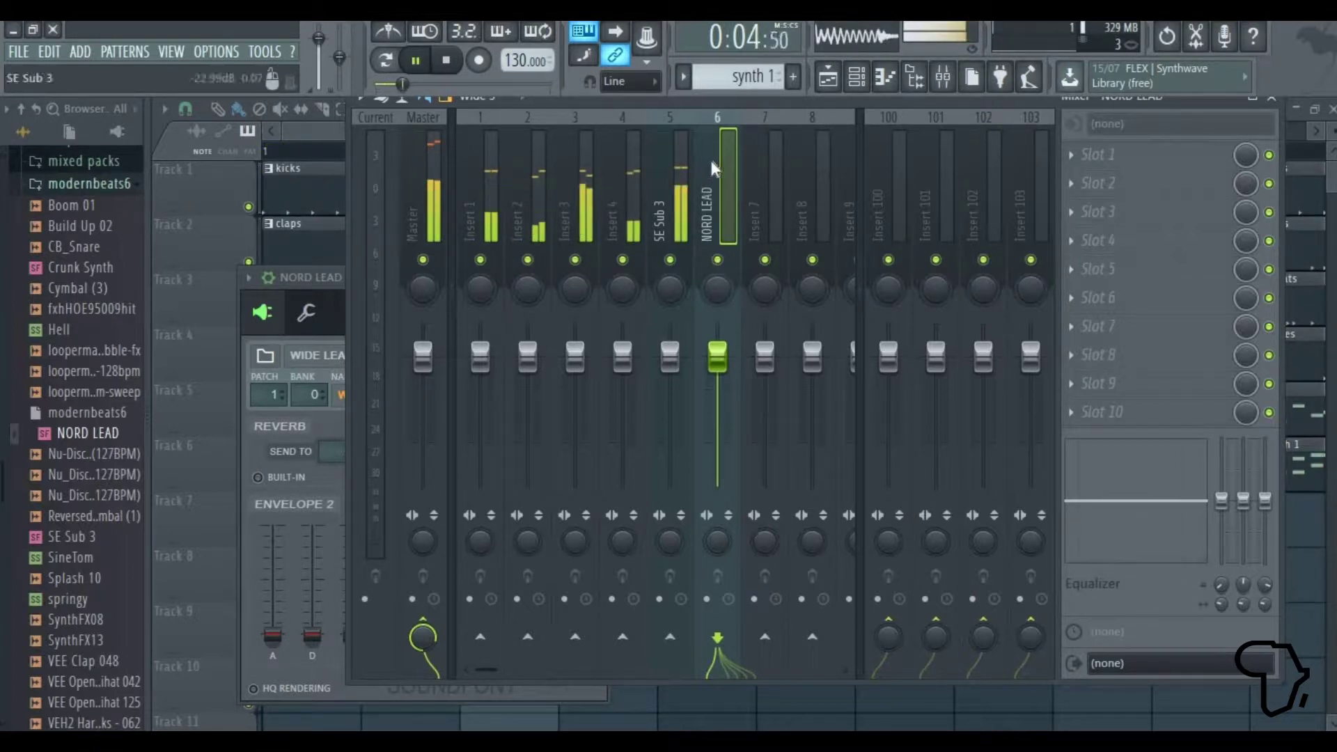
{"action": "key", "text": "F5"}
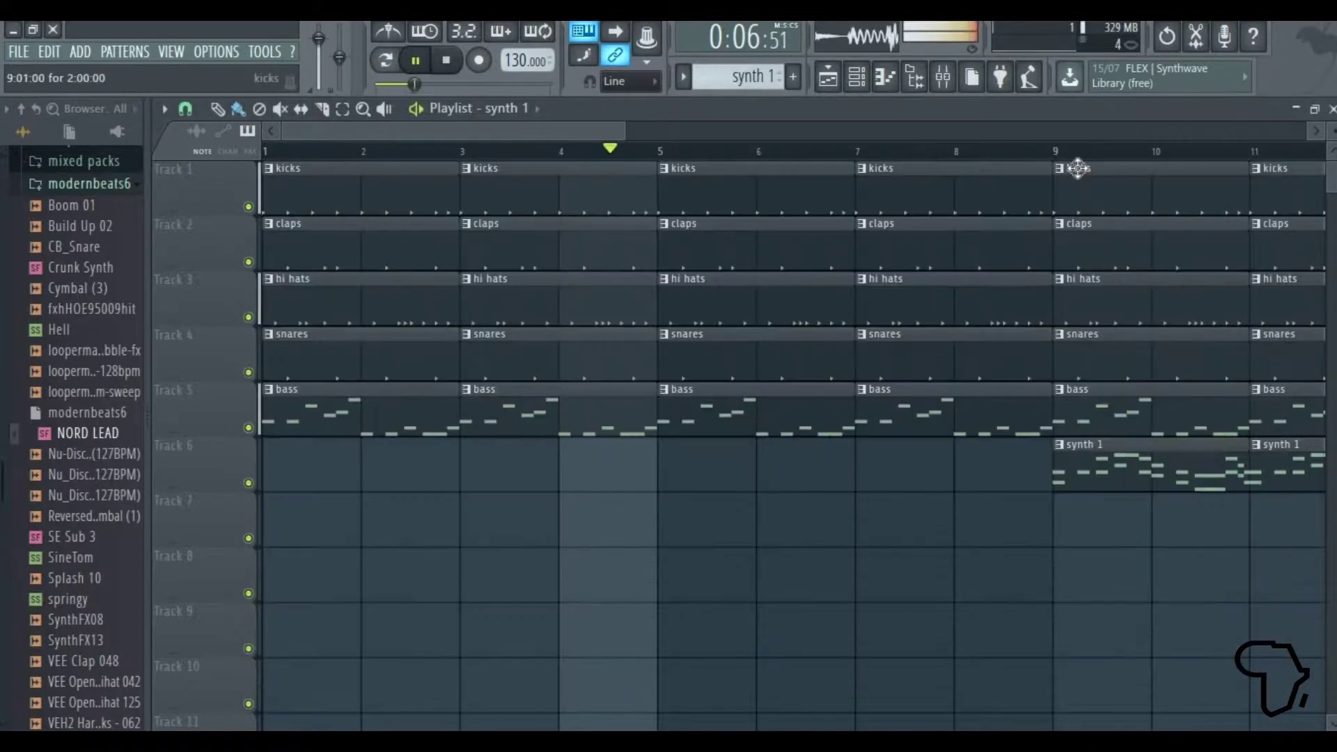
{"action": "left_click", "coordinate": [1060, 154]}
{"action": "left_click", "coordinate": [945, 80]}
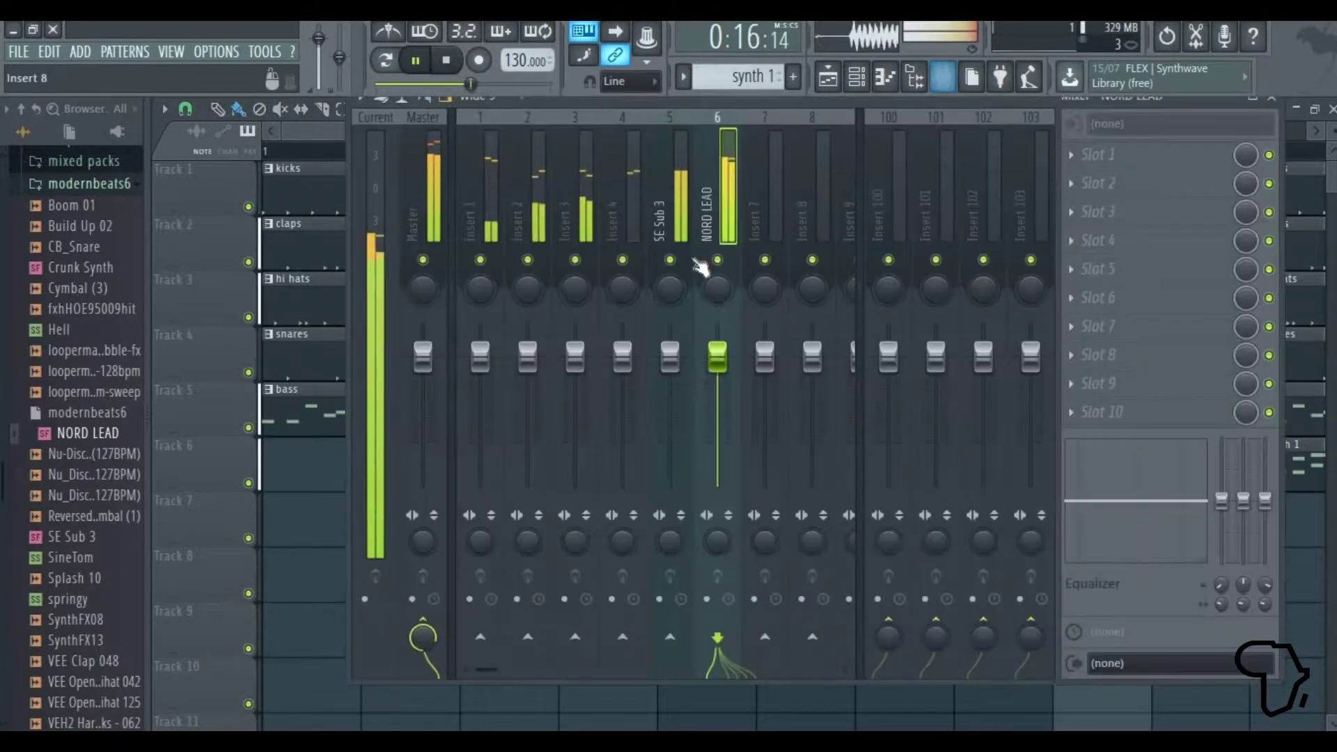
{"action": "left_click", "coordinate": [452, 62]}
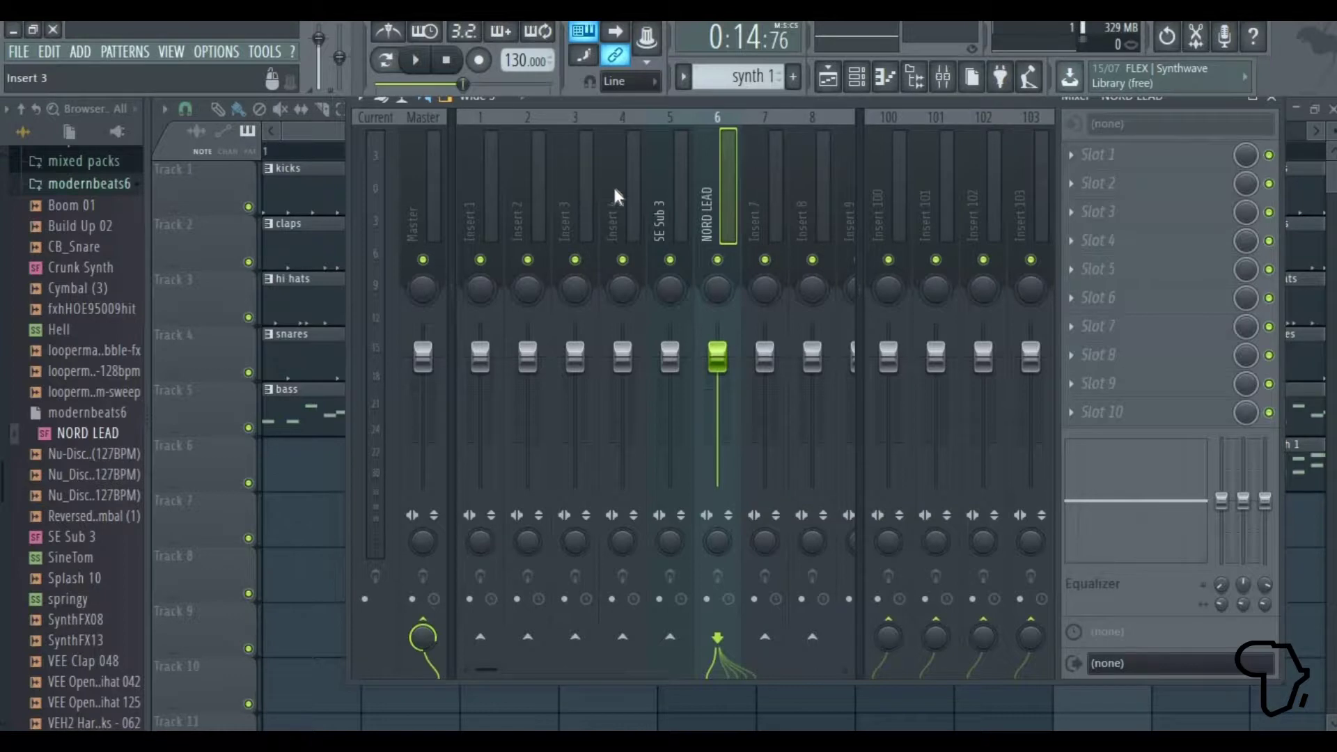
Step: Select mixer insert 1 and make kicks the active pattern
{"action": "key", "text": "Left"}
{"action": "key", "text": "Left"}
{"action": "key", "text": "Left"}
{"action": "key", "text": "Left"}
{"action": "key", "text": "Left"}
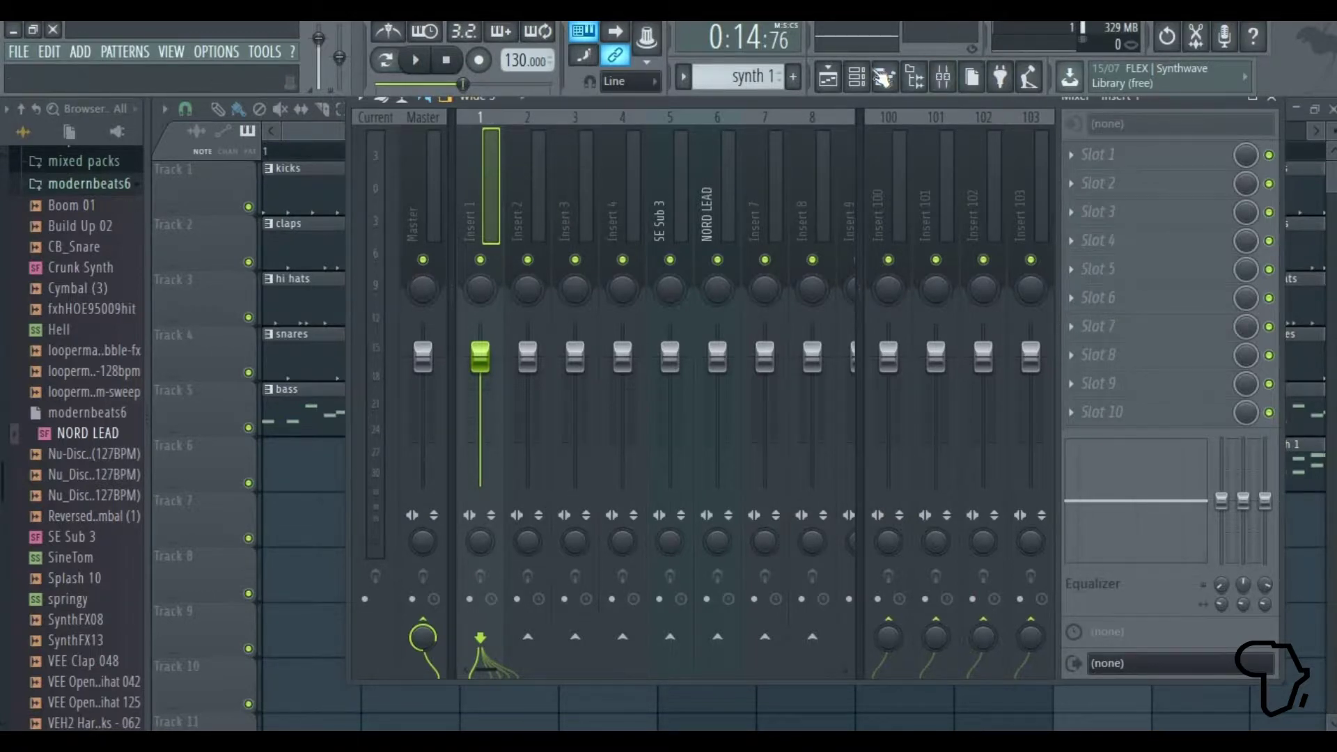
{"action": "left_click", "coordinate": [683, 77]}
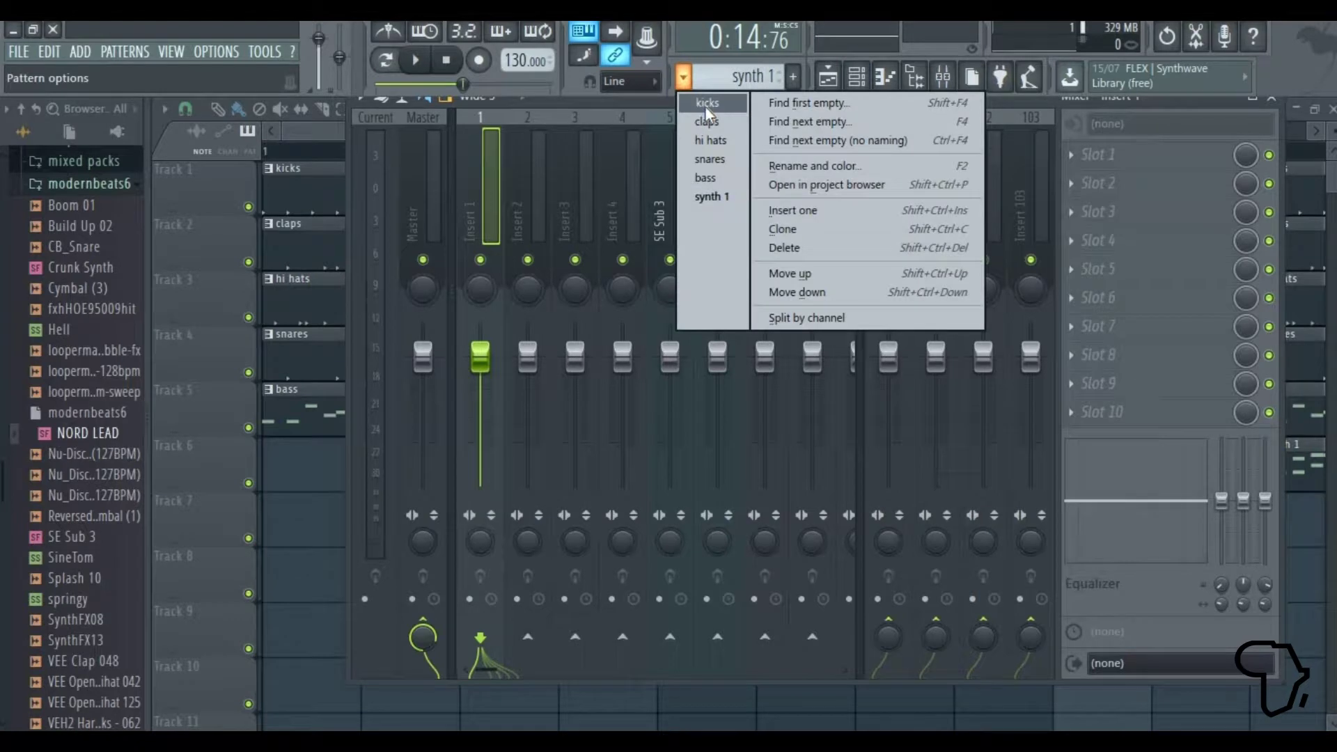
{"action": "left_click", "coordinate": [705, 104]}
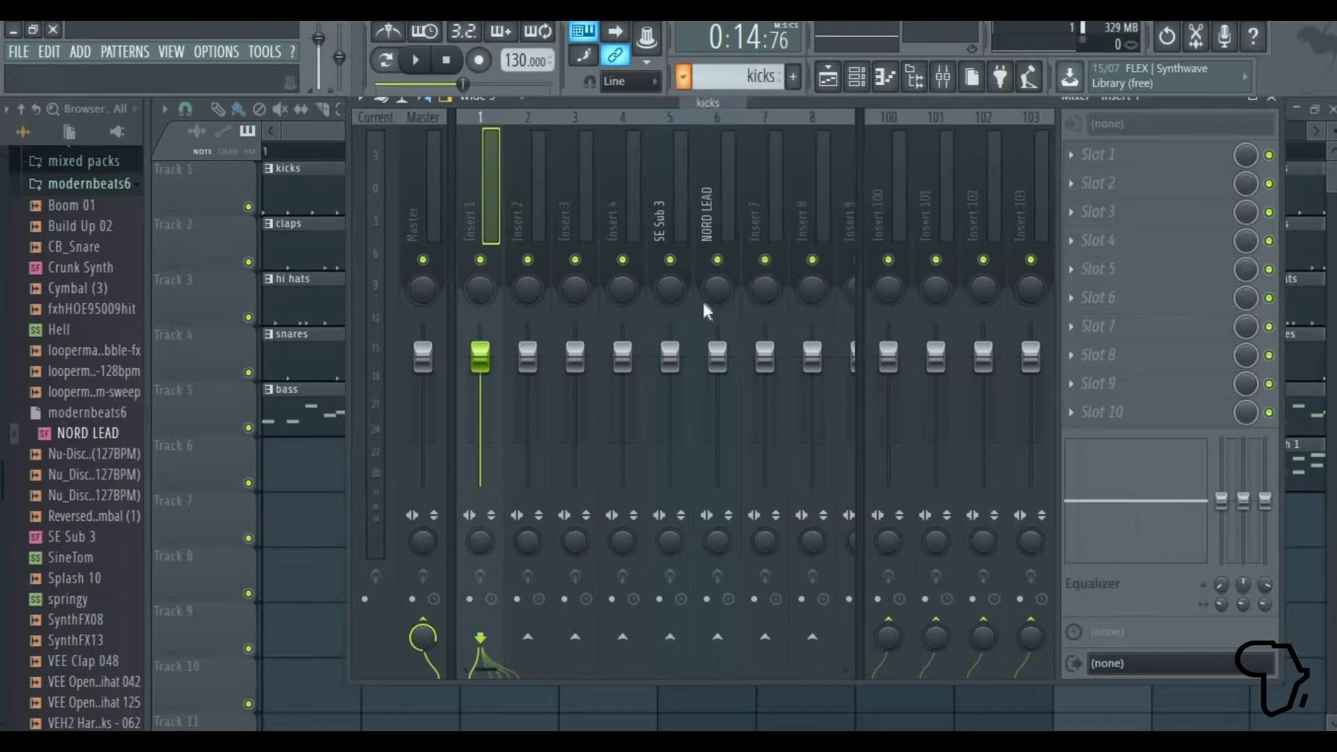
Step: Switch playback to pattern mode, play the kicks pattern on its own briefly, and stop it
{"action": "left_click", "coordinate": [386, 63]}
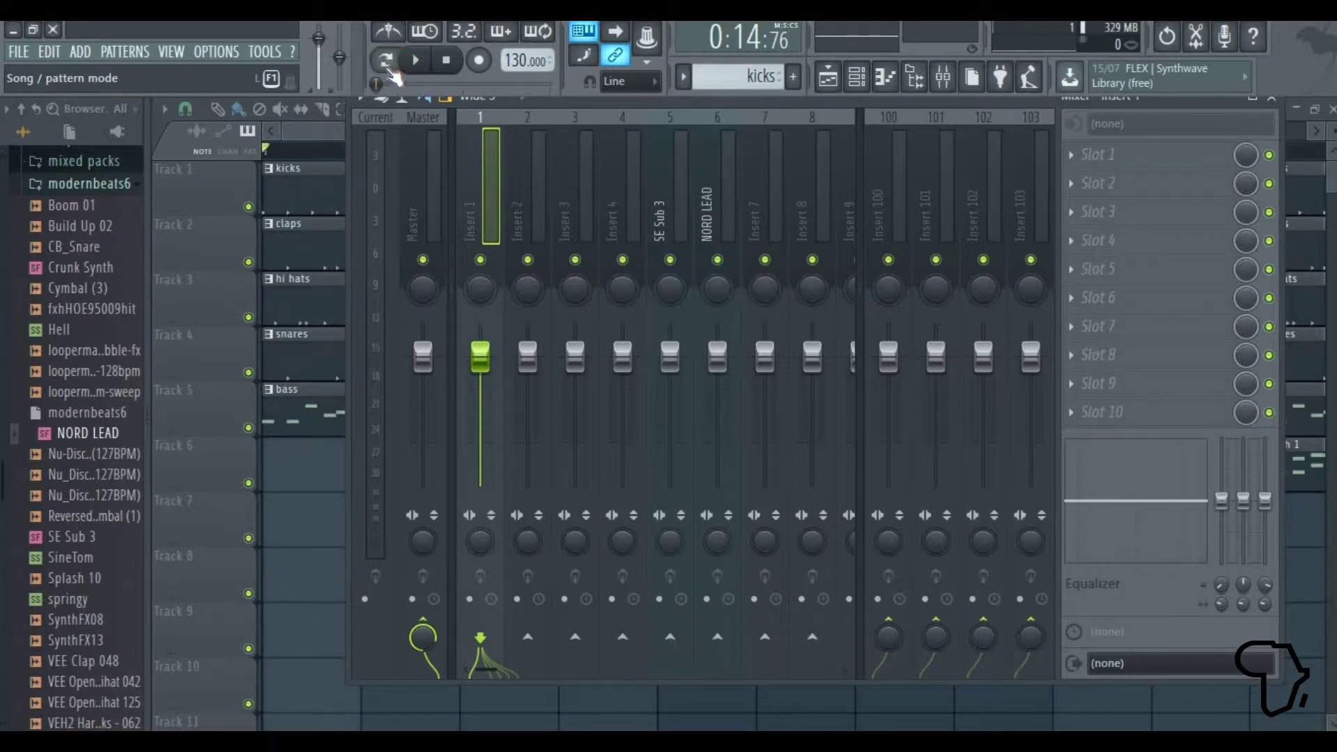
{"action": "left_click", "coordinate": [416, 61]}
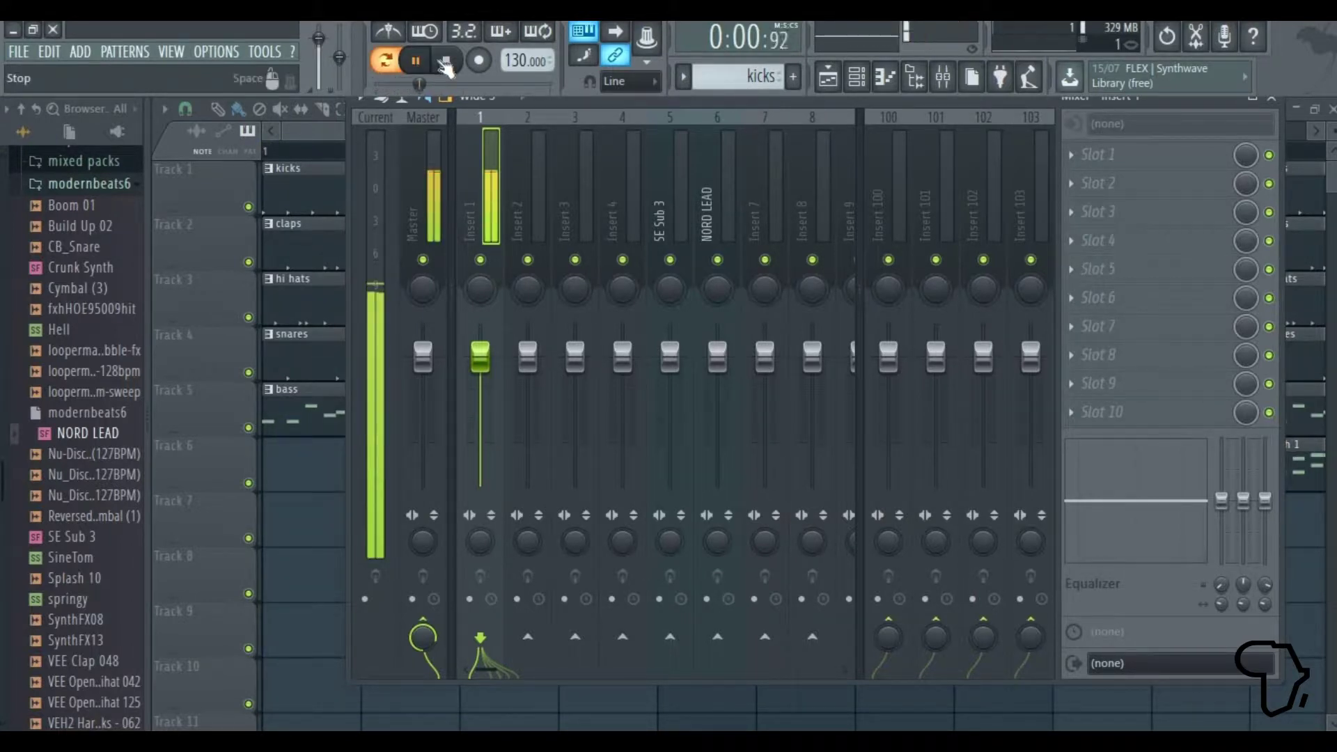
{"action": "left_click", "coordinate": [447, 60]}
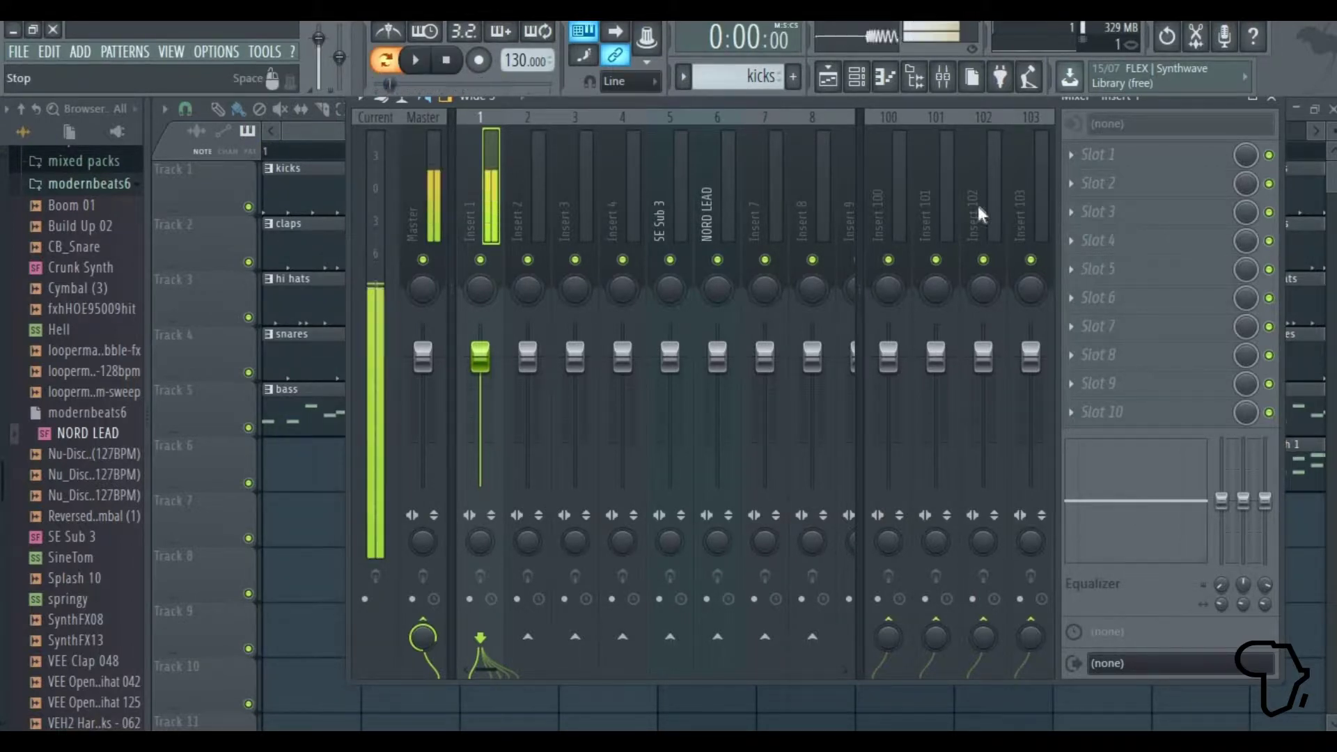
Step: Load Fruity Compressor into effect slot 1 of mixer insert 1
{"action": "left_click", "coordinate": [1078, 158]}
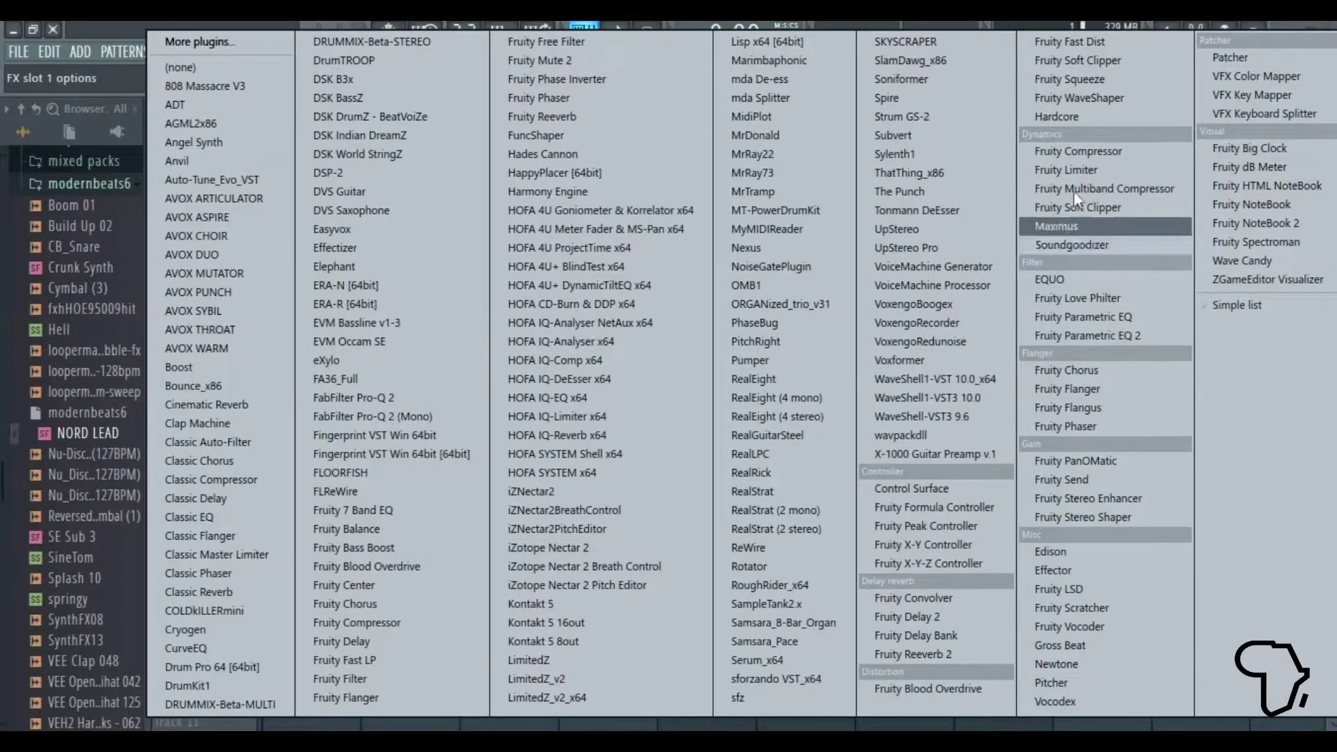
{"action": "left_click", "coordinate": [1087, 156]}
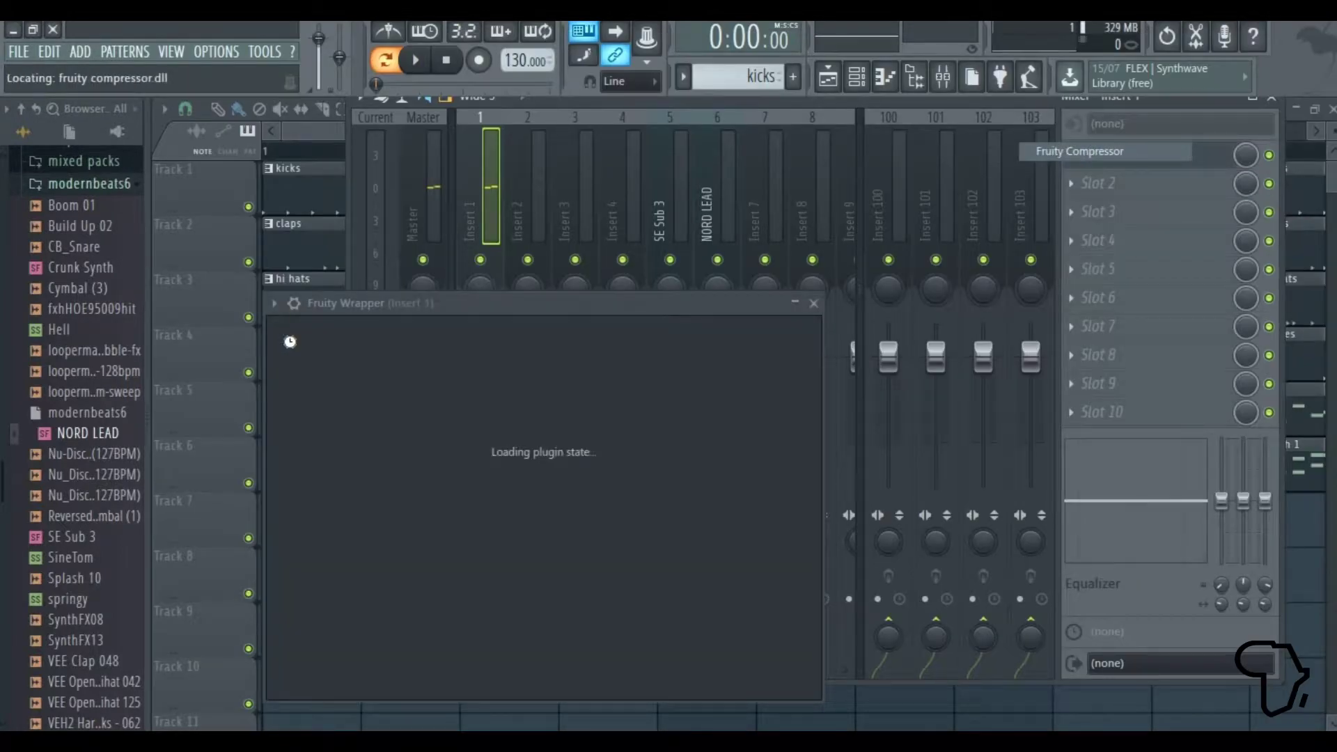
Step: Apply the Drums preset to the Fruity Compressor on mixer insert 1
{"action": "left_click", "coordinate": [274, 304]}
{"action": "mouse_move", "coordinate": [363, 361]}
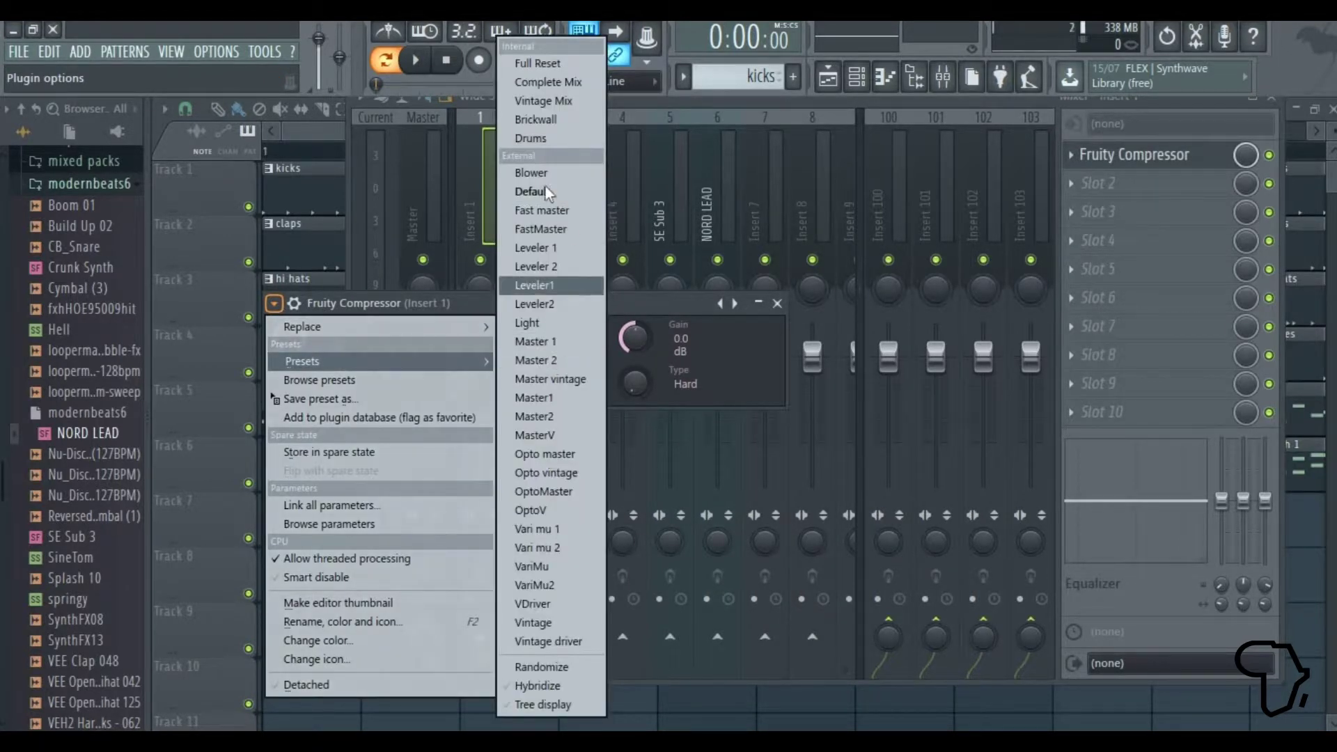
{"action": "left_click", "coordinate": [537, 139]}
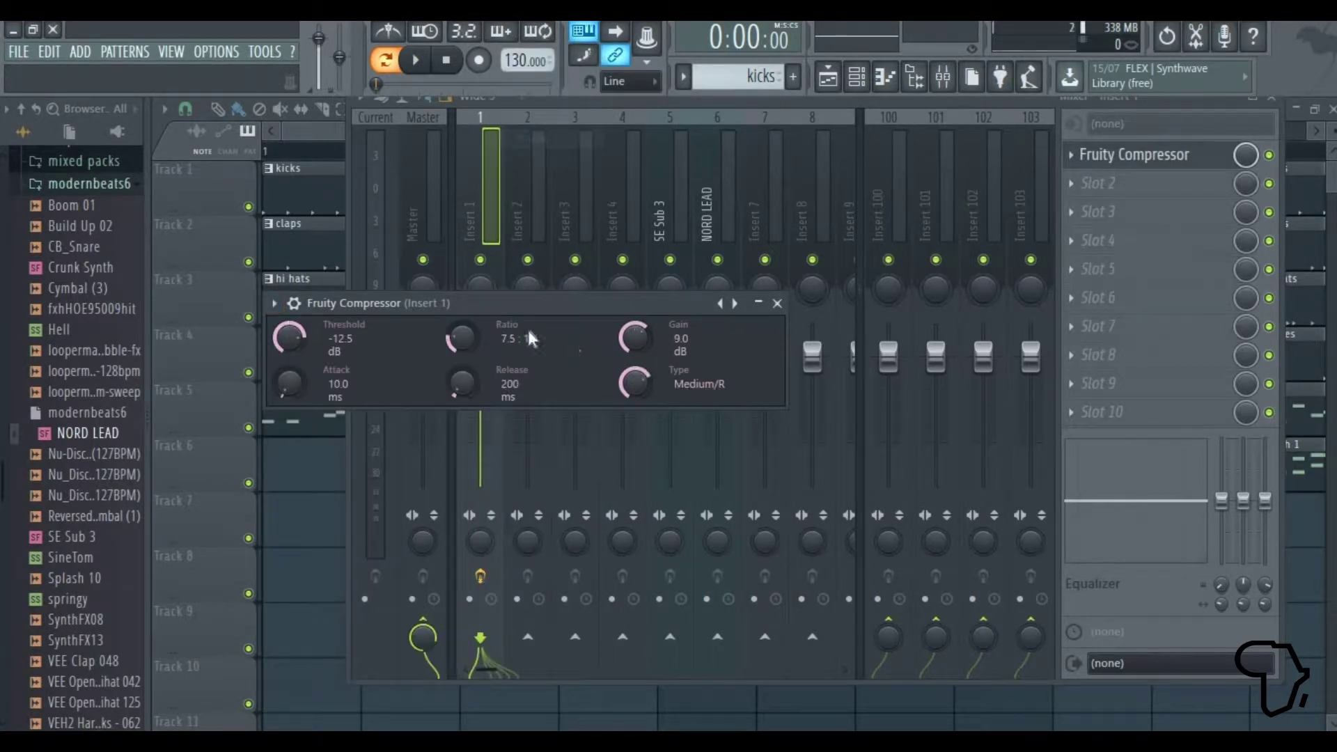
Step: Play the kicks pattern and lower the volume fader of mixer insert 1 to about -1.6 dB
{"action": "left_click", "coordinate": [416, 59]}
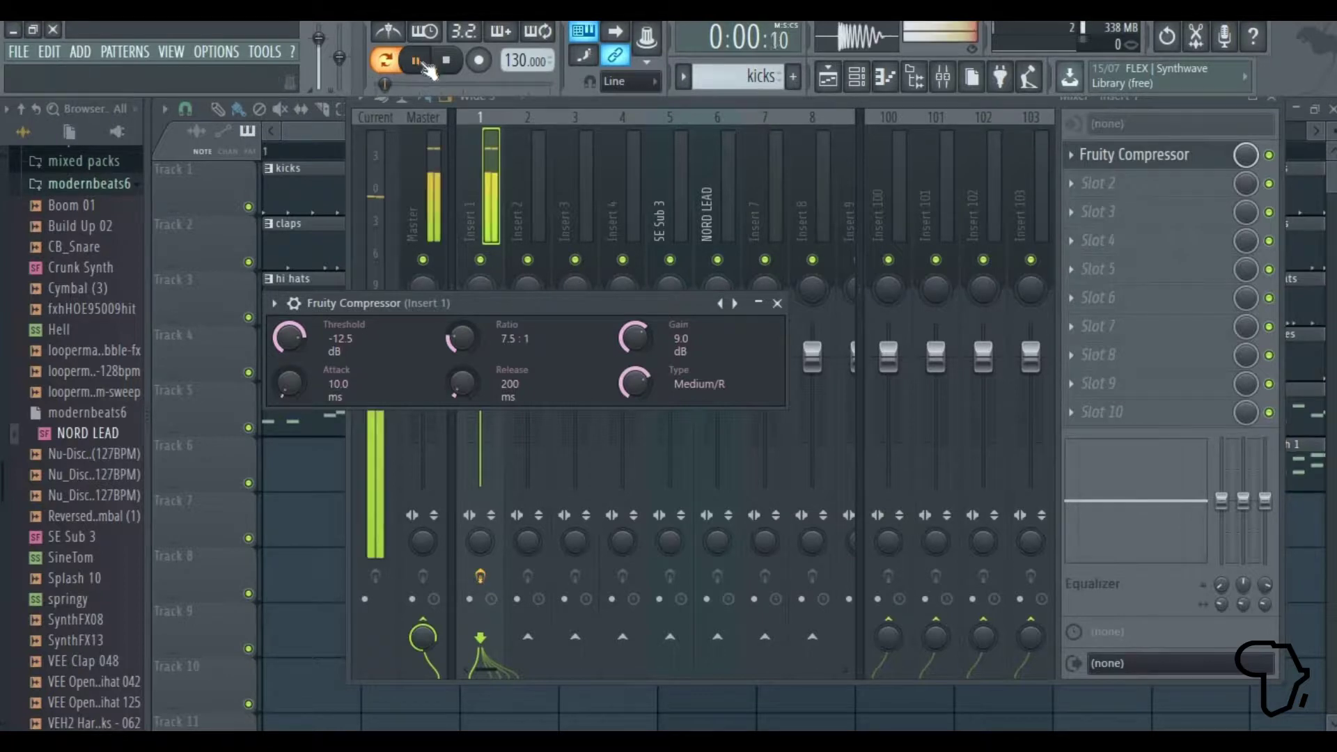
{"action": "left_click", "coordinate": [480, 209]}
{"action": "left_click_drag", "start_coordinate": [483, 358], "coordinate": [483, 375]}
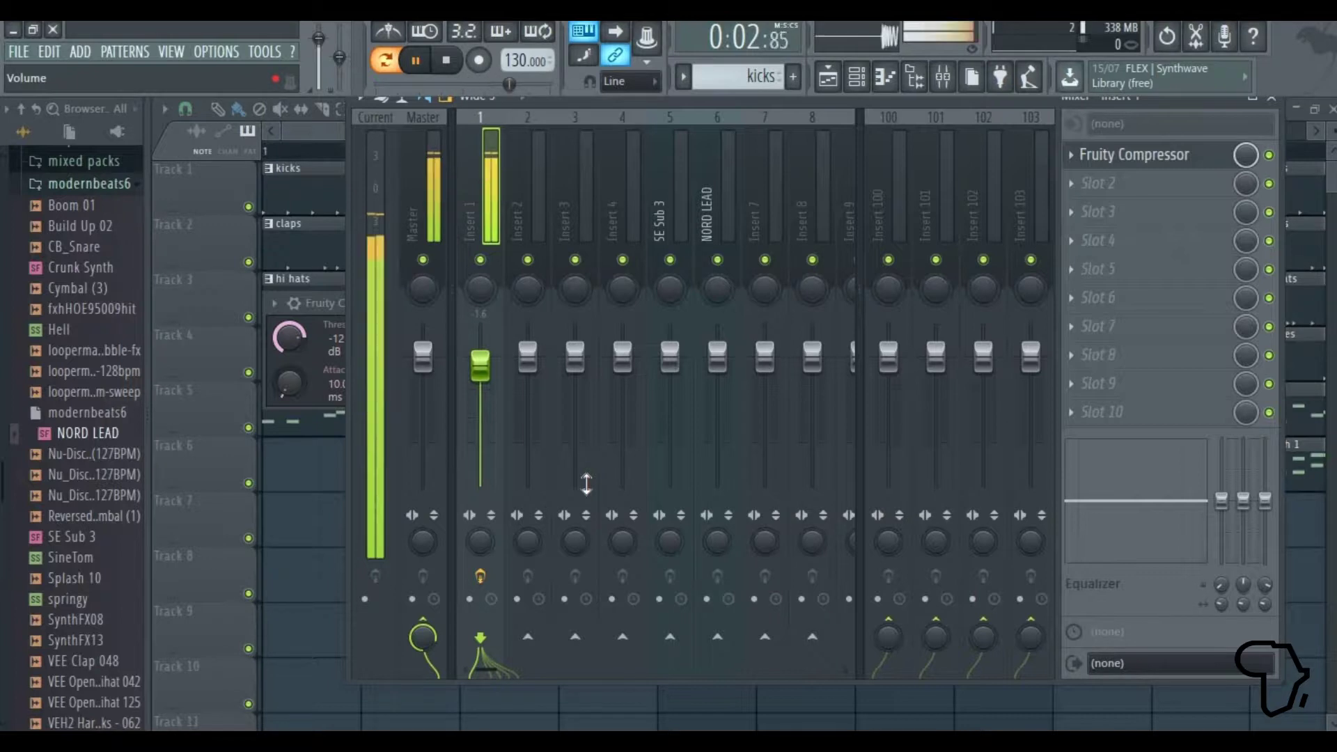
Step: Select mixer insert 2, make claps the active pattern, and audition it briefly
{"action": "left_click", "coordinate": [520, 183]}
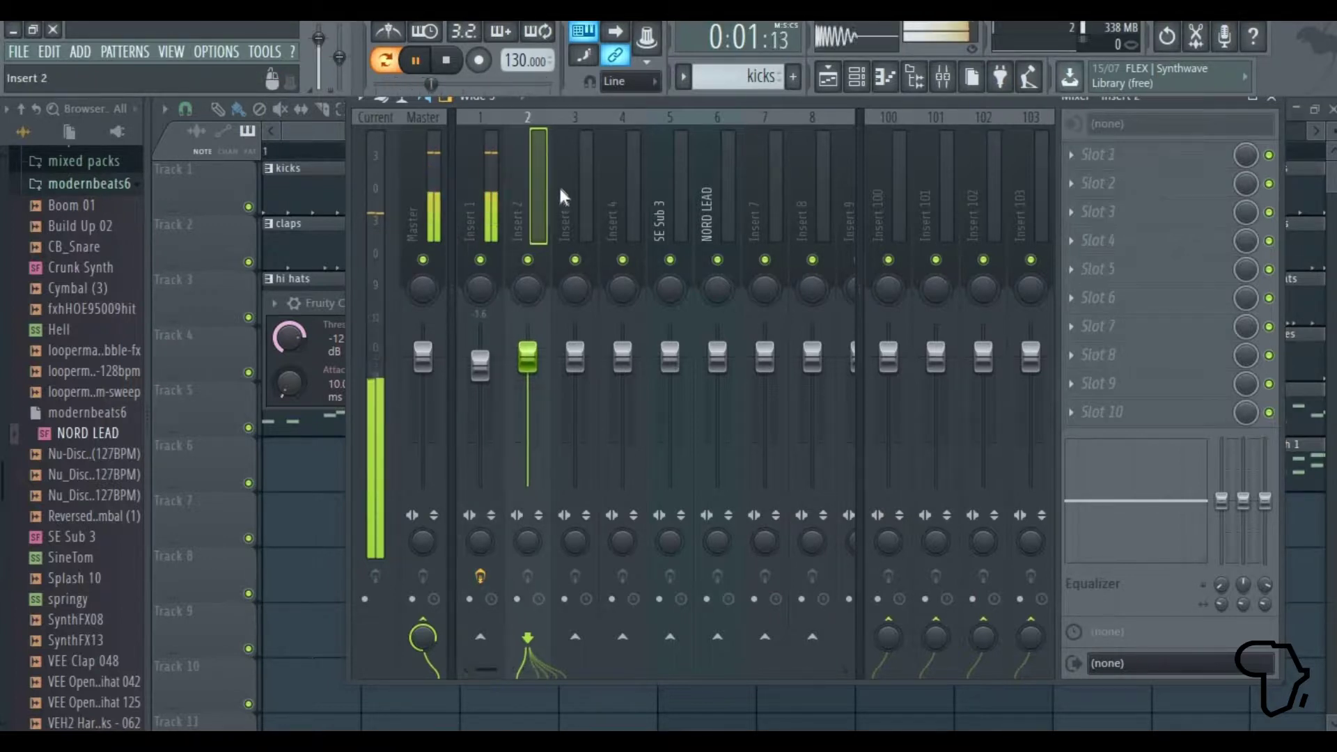
{"action": "key", "text": "space"}
{"action": "left_click", "coordinate": [703, 76]}
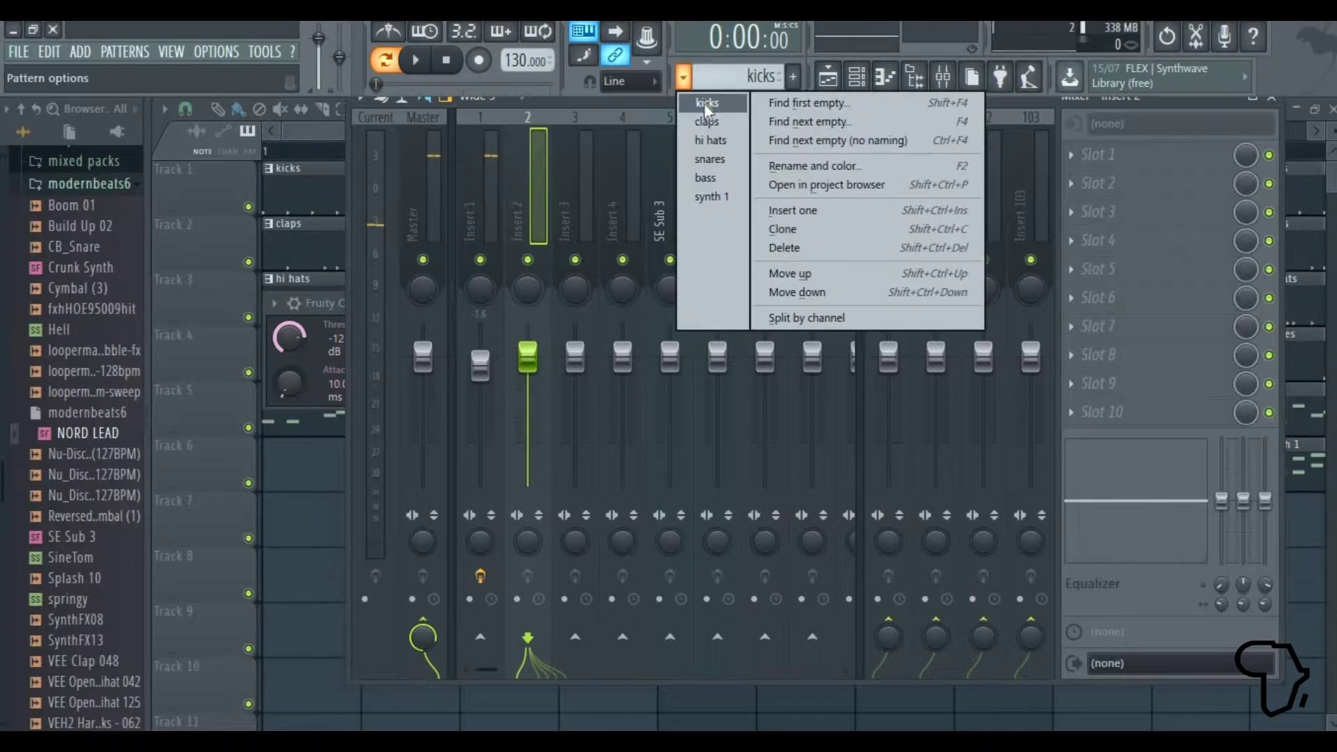
{"action": "left_click", "coordinate": [708, 118]}
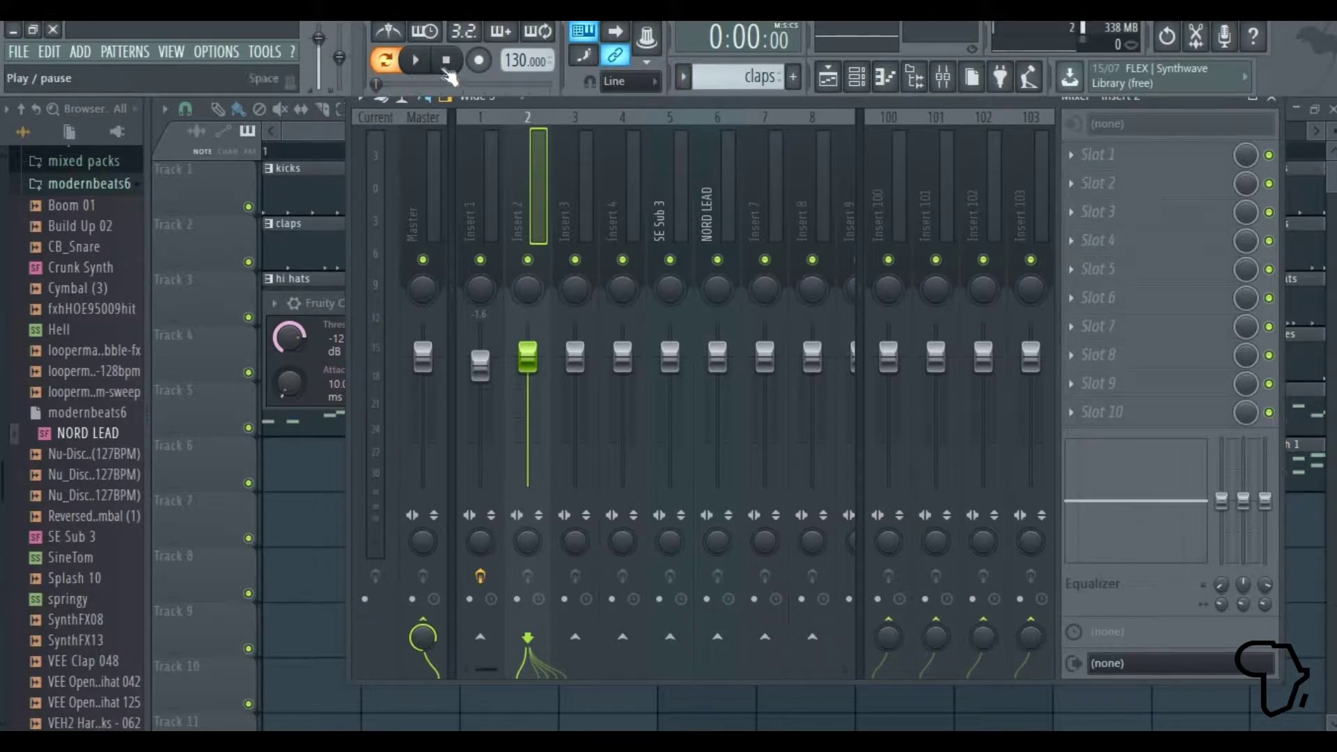
{"action": "left_click", "coordinate": [416, 60]}
{"action": "key", "text": "space"}
Step: Load Fruity Compressor into effect slot 1 of mixer insert 2 and apply its Drums preset
{"action": "left_click", "coordinate": [1072, 156]}
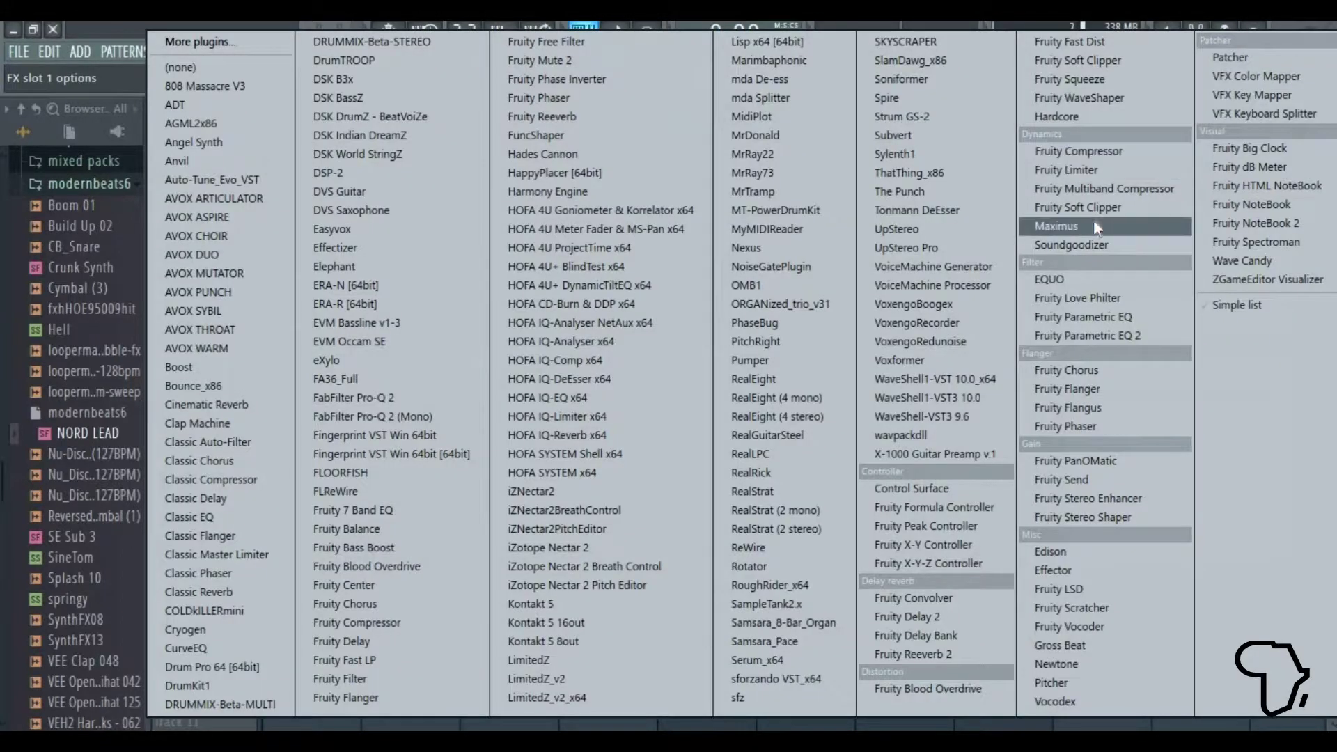
{"action": "left_click", "coordinate": [1080, 151]}
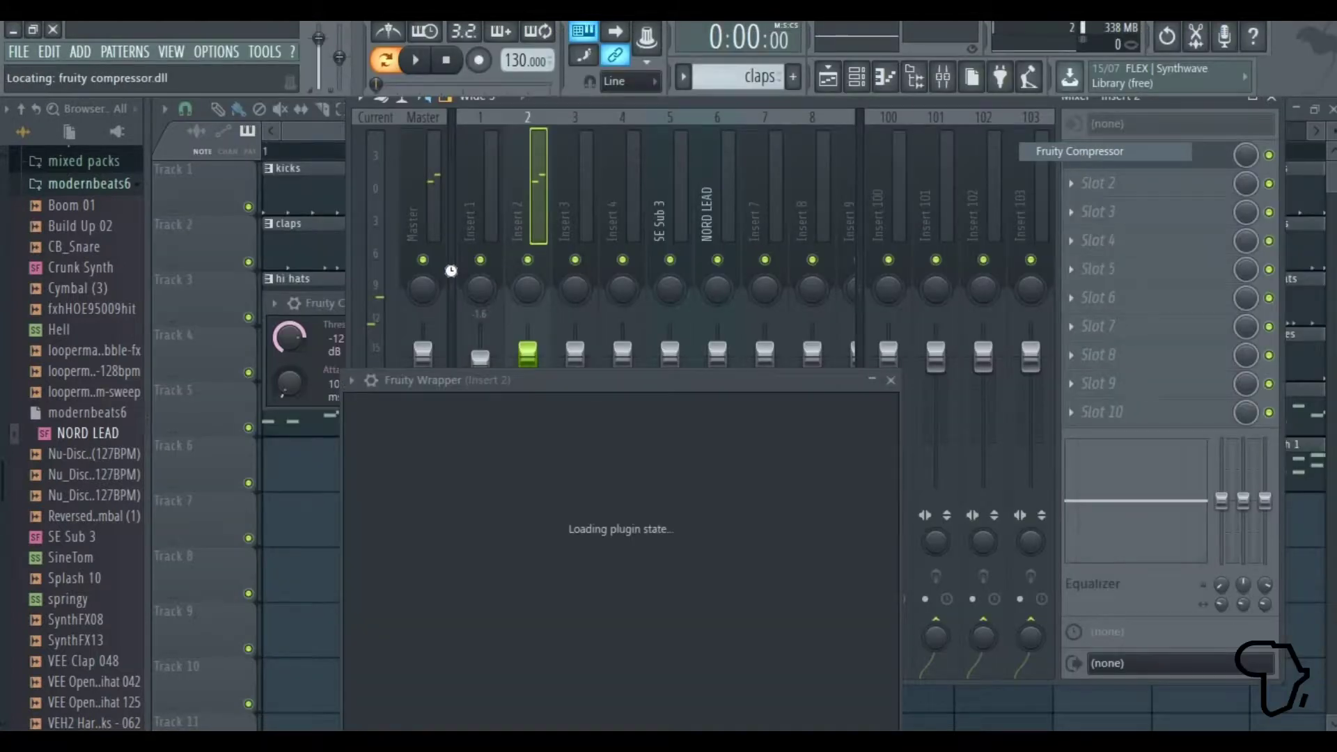
{"action": "left_click", "coordinate": [352, 381]}
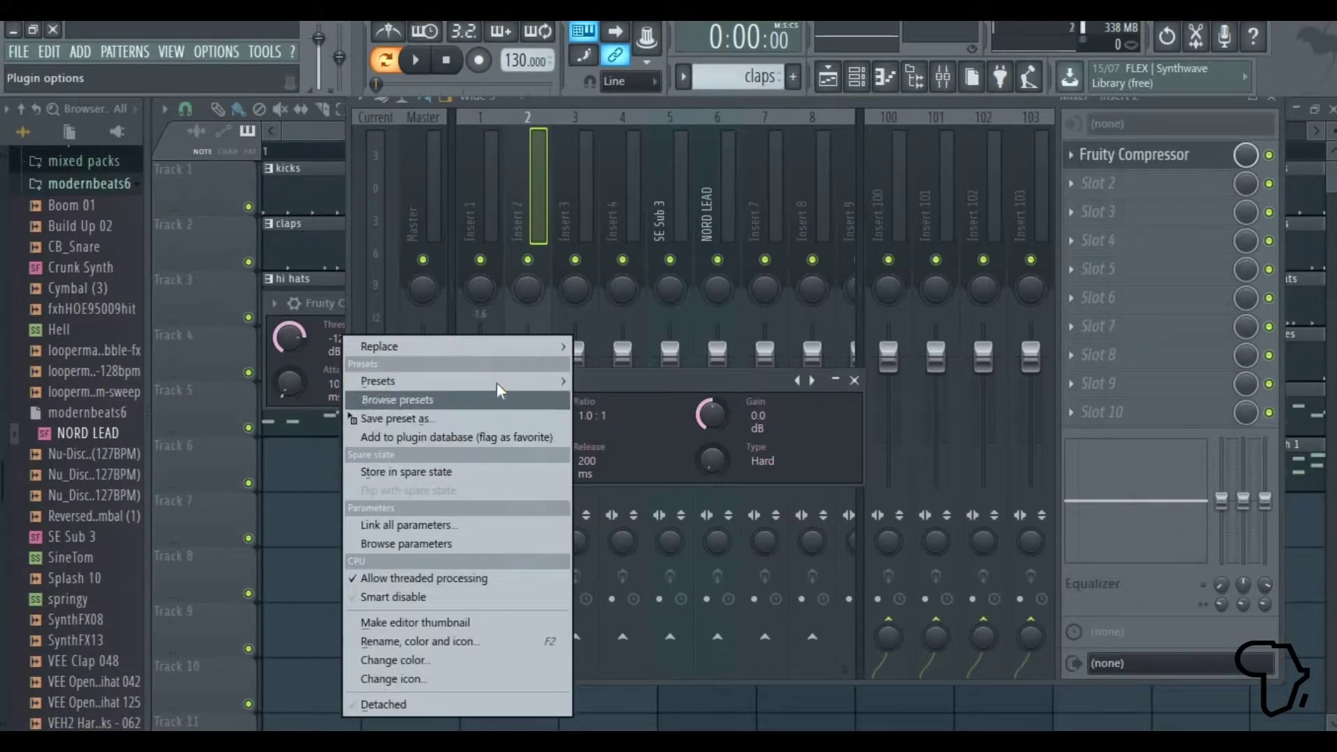
{"action": "mouse_move", "coordinate": [496, 382]}
{"action": "left_click", "coordinate": [625, 138]}
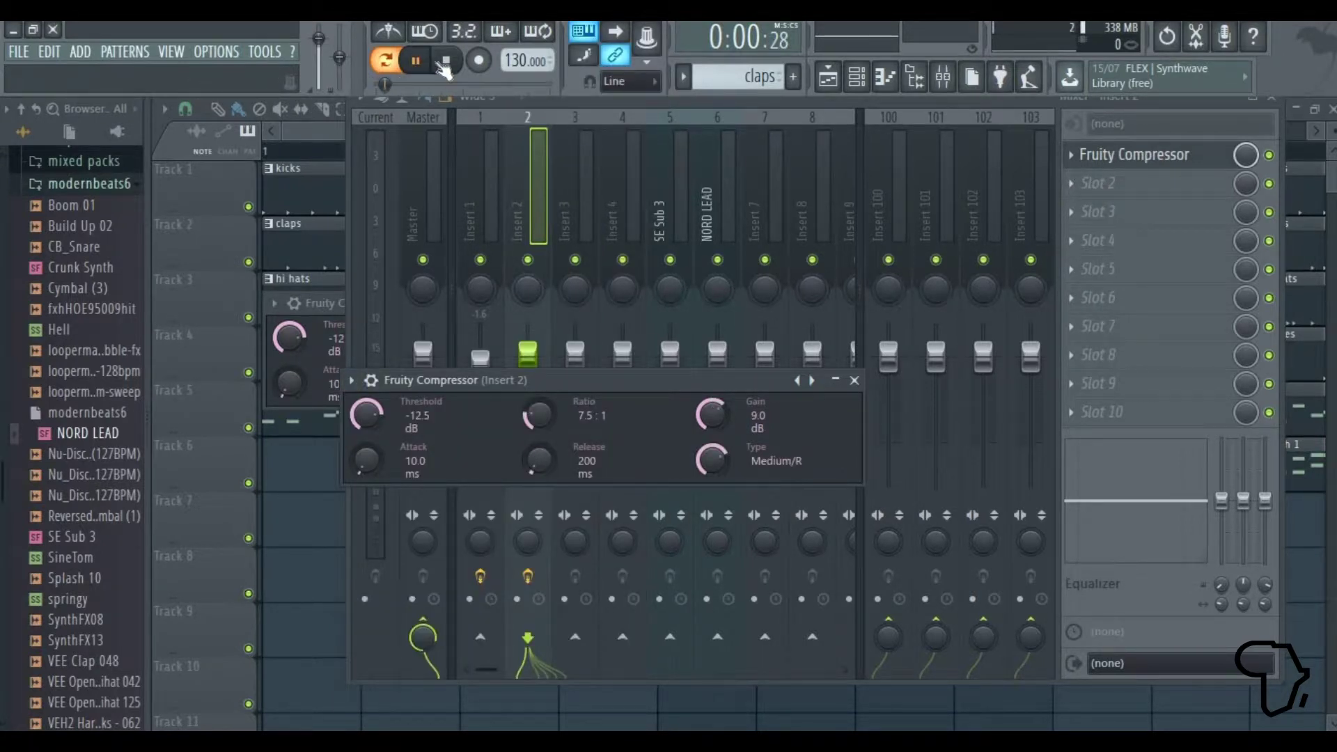
Step: Lower the volume fader of mixer insert 2 to about -1.3 dB while the claps play, and stop playback
{"action": "left_click", "coordinate": [840, 609]}
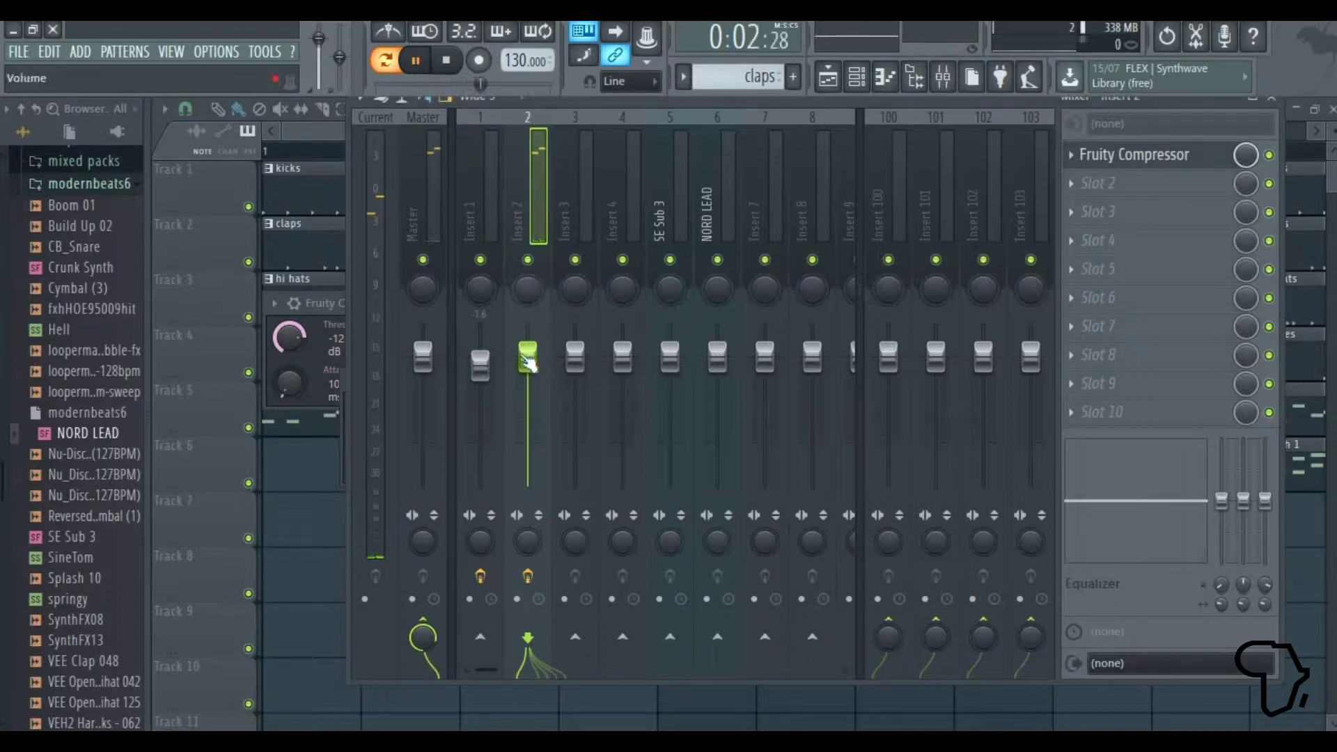
{"action": "left_click_drag", "start_coordinate": [527, 361], "coordinate": [529, 366]}
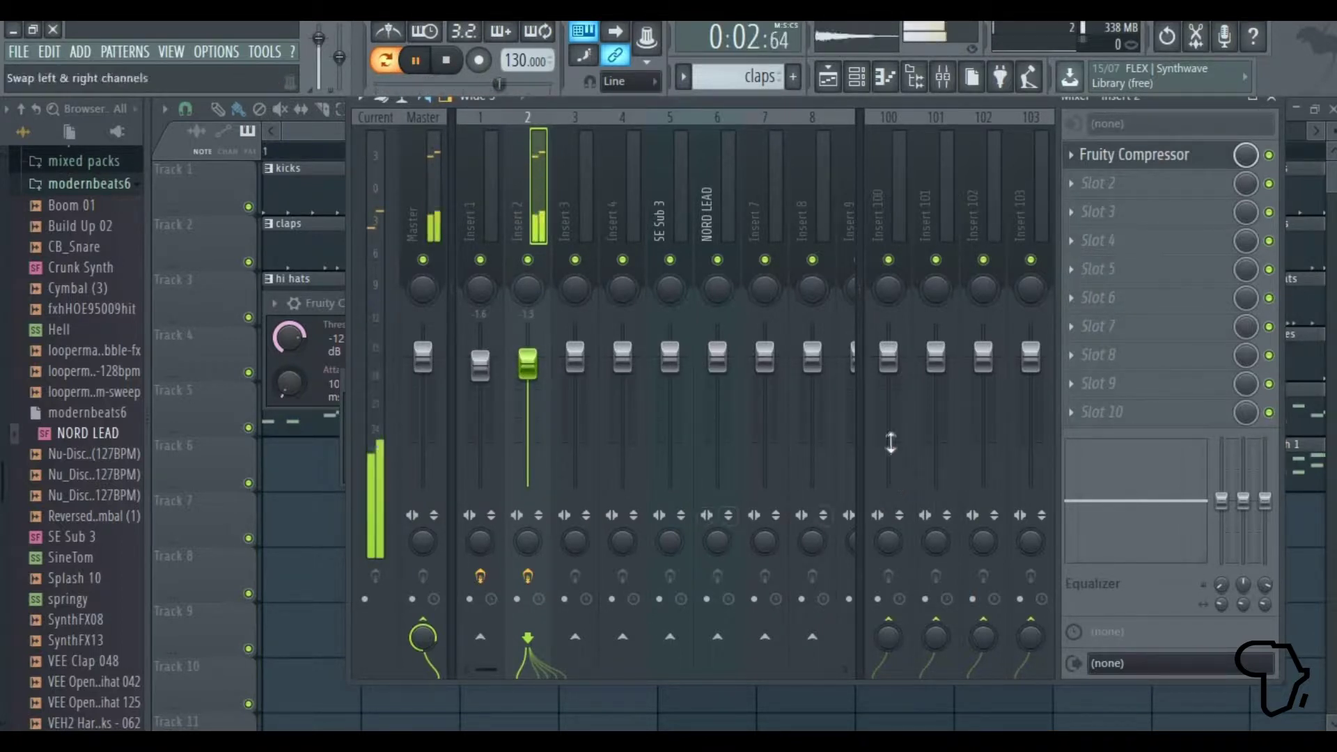
{"action": "left_click", "coordinate": [446, 60]}
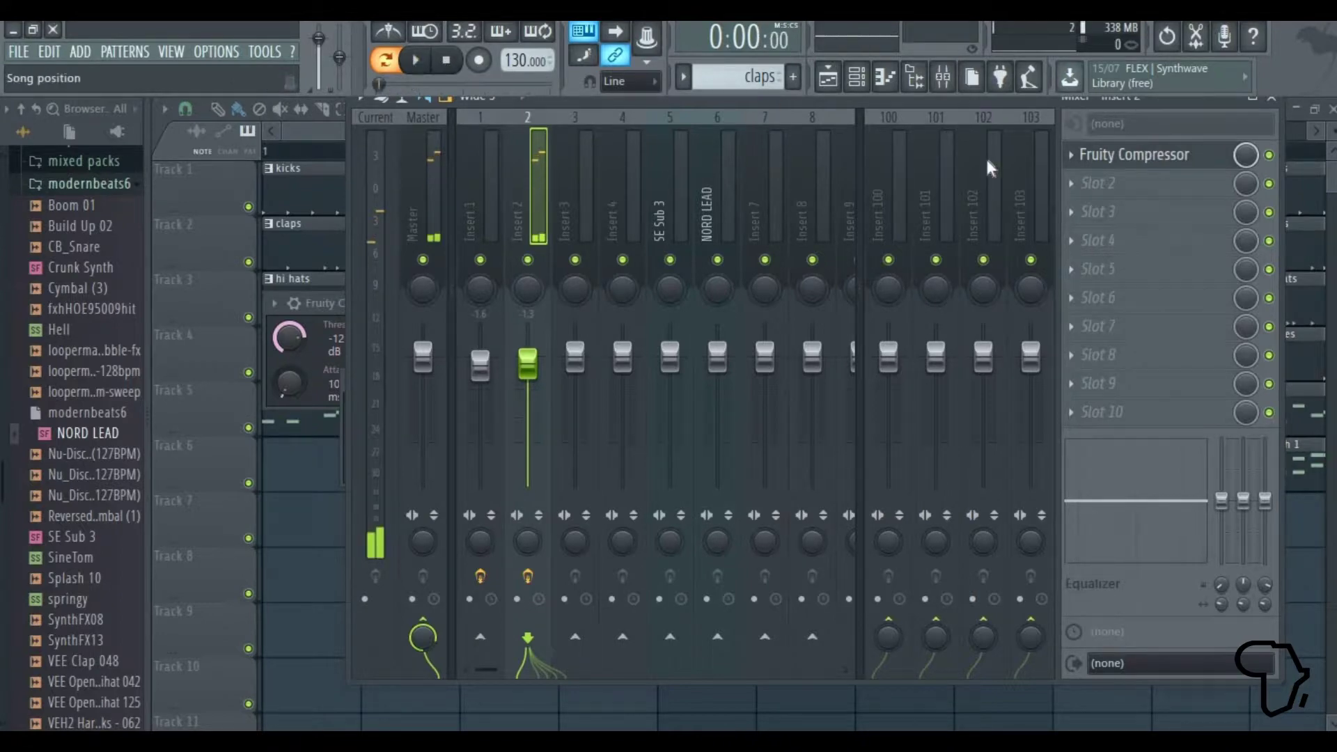
Step: Load EQUO into effect slot 2 of mixer insert 2 and move it above the Fruity Compressor
{"action": "left_click", "coordinate": [1083, 187]}
{"action": "left_click", "coordinate": [1104, 278]}
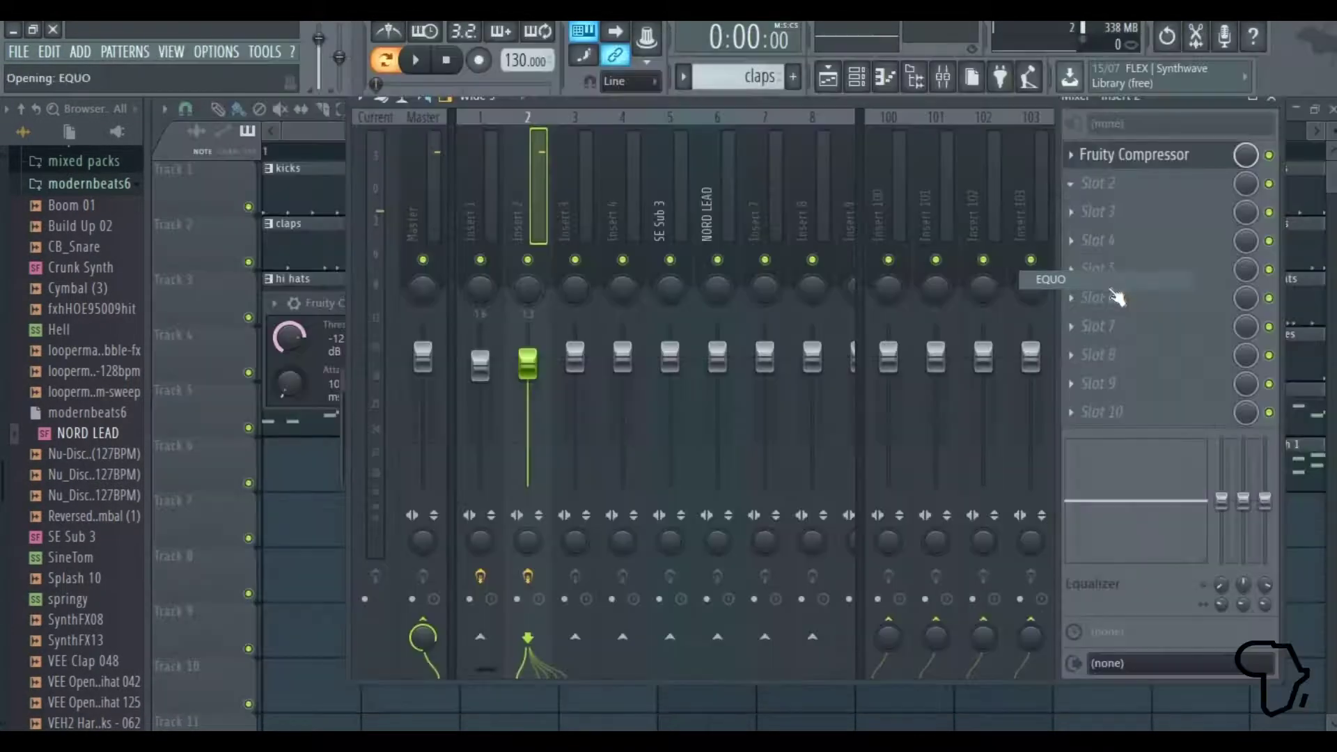
{"action": "left_click_drag", "start_coordinate": [1164, 164], "coordinate": [1157, 182]}
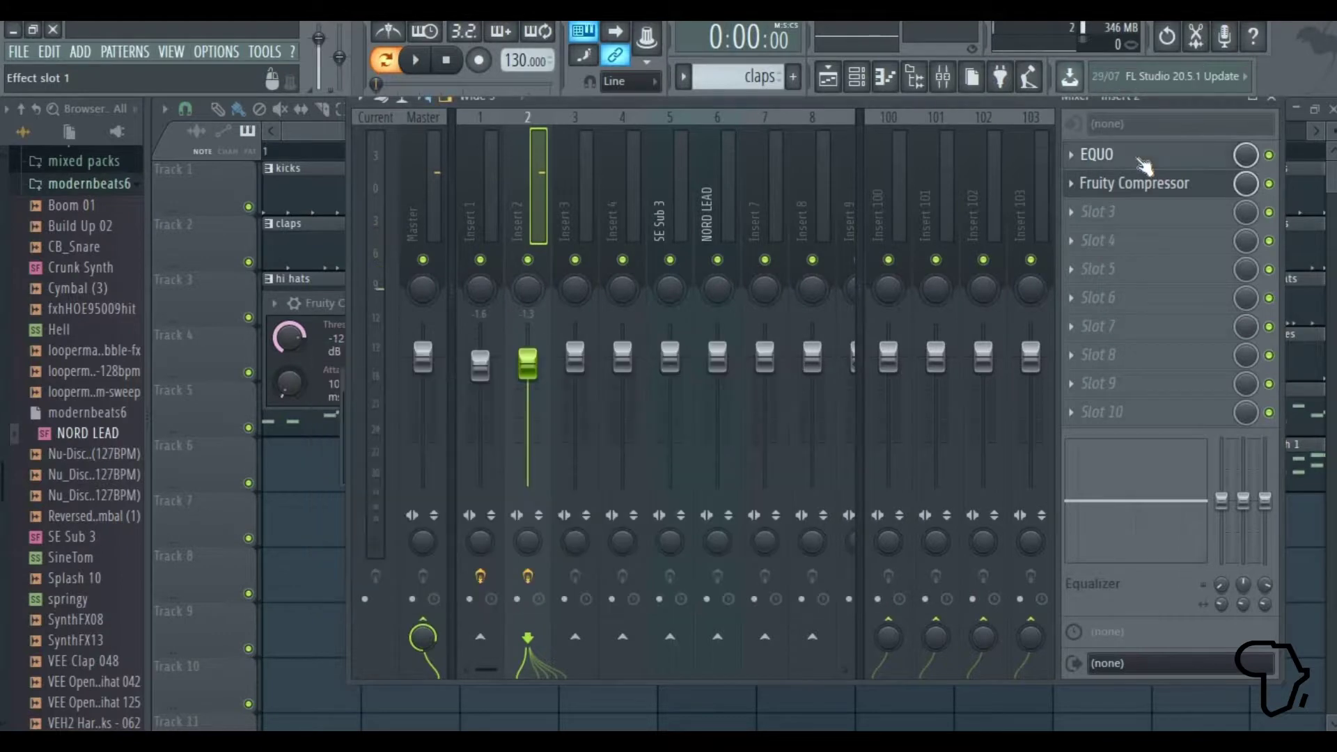
Step: Cut the low and low-mid bands in insert 2's EQUO, deepest between about 40 and 160 Hz, while the claps play, and close the plugin
{"action": "left_click_drag", "start_coordinate": [539, 361], "coordinate": [664, 207]}
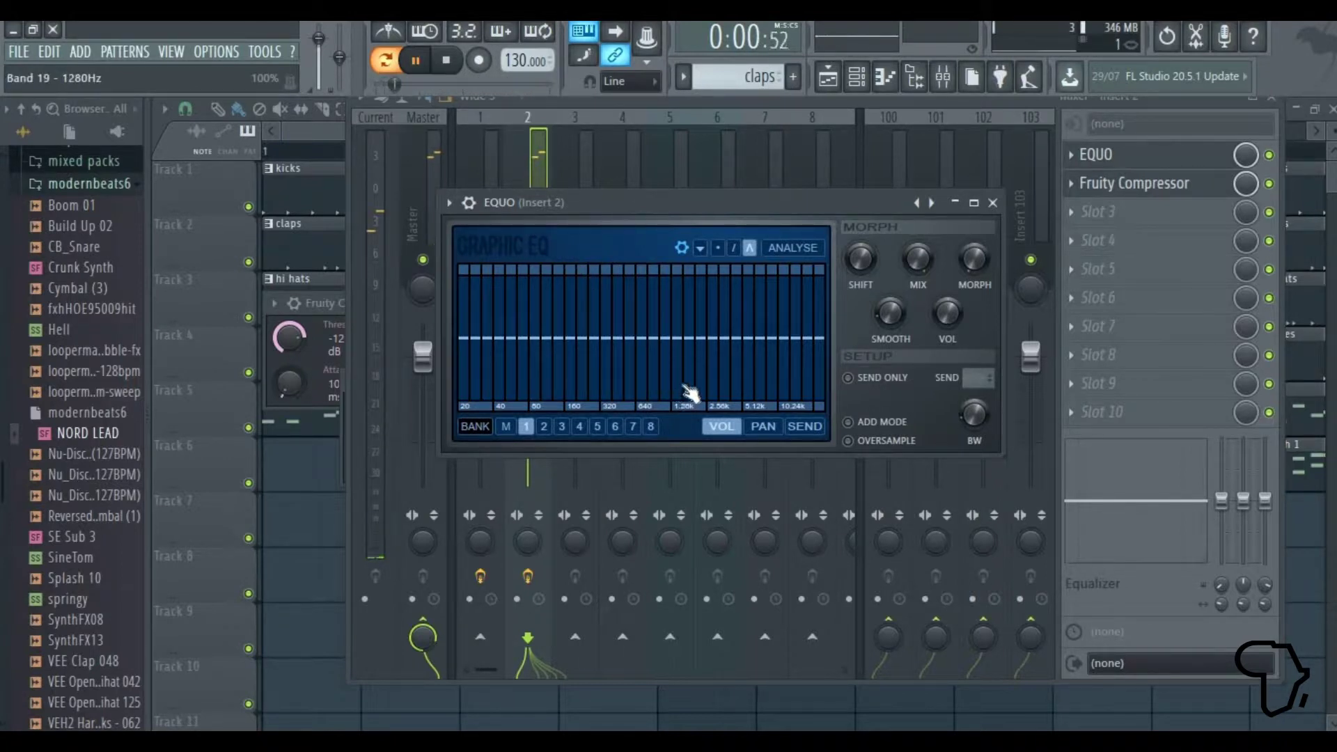
{"action": "mouse_move", "coordinate": [668, 361]}
{"action": "left_mouse_down"}
{"action": "mouse_move", "coordinate": [555, 359]}
{"action": "mouse_move", "coordinate": [573, 386]}
{"action": "mouse_move", "coordinate": [528, 370]}
{"action": "mouse_move", "coordinate": [585, 382]}
{"action": "left_mouse_up"}
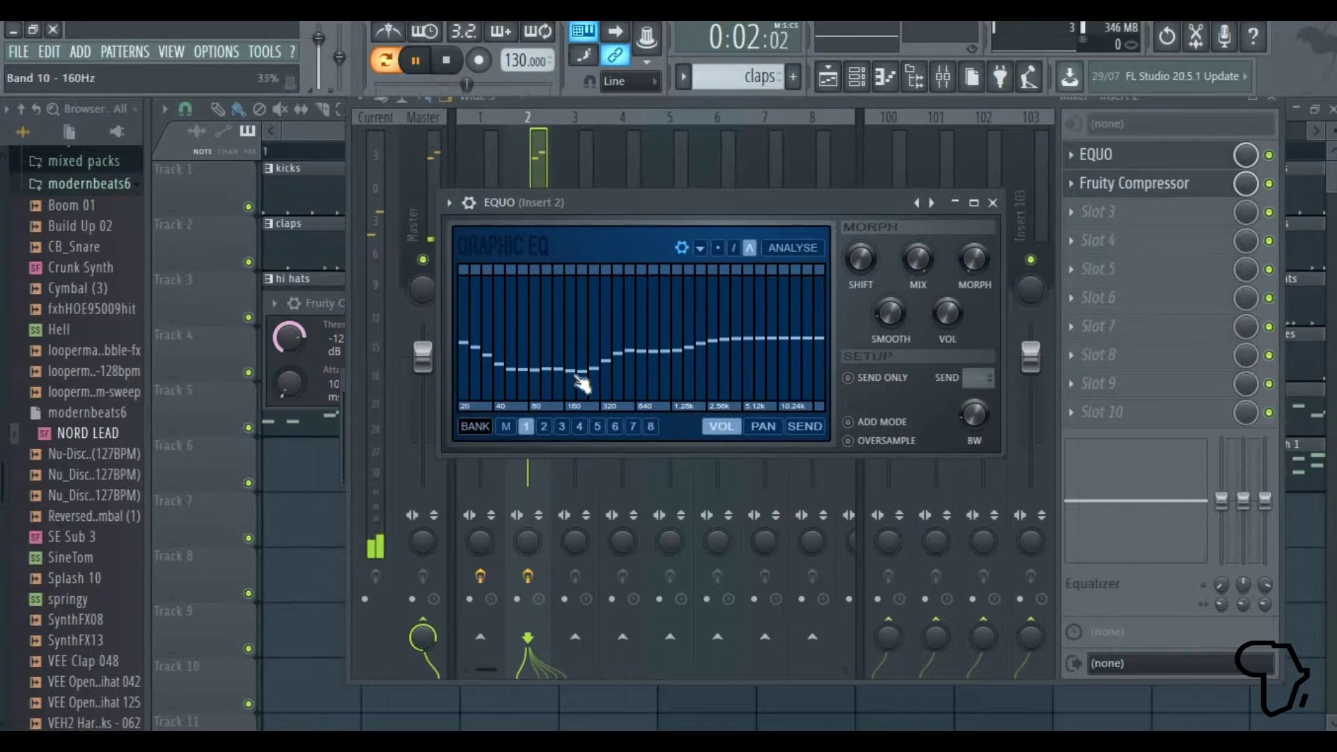
{"action": "left_click", "coordinate": [993, 203]}
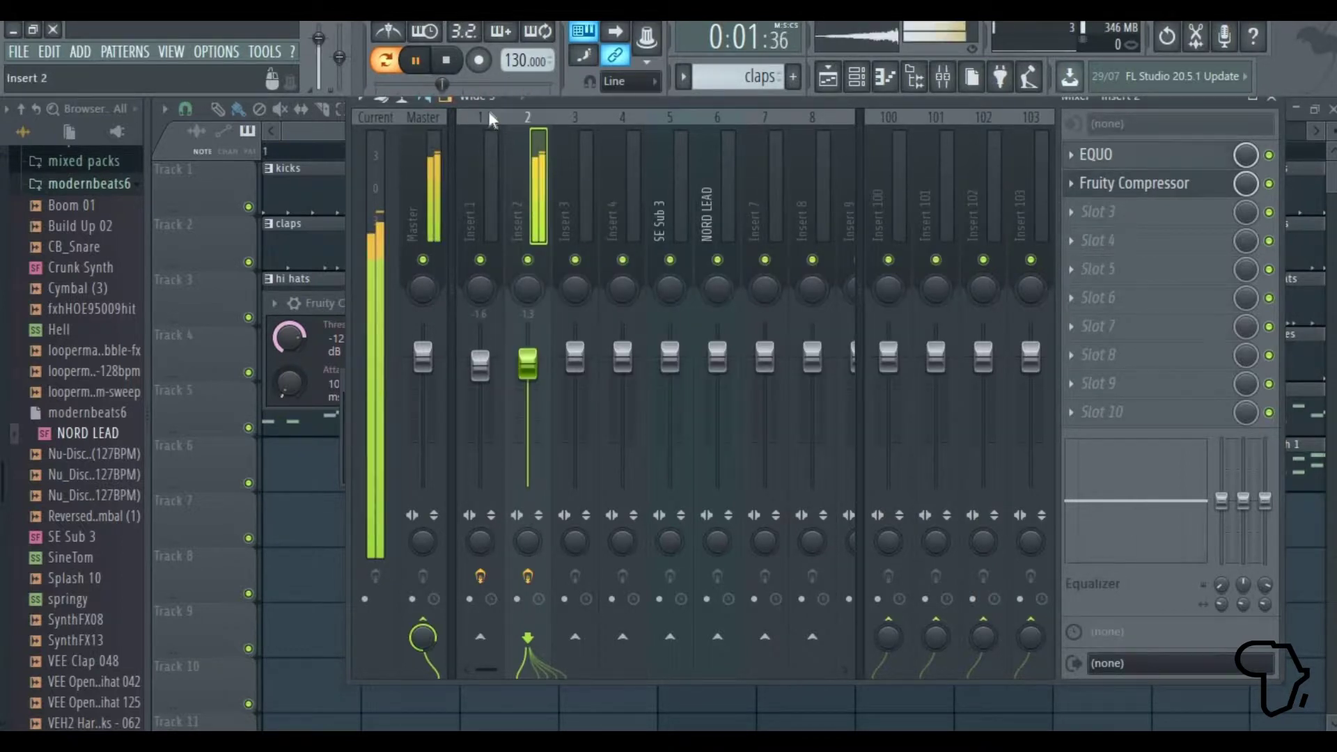
Step: Select mixer insert 3, make hi hats the active pattern, and play it
{"action": "left_click", "coordinate": [574, 142]}
{"action": "left_click", "coordinate": [456, 63]}
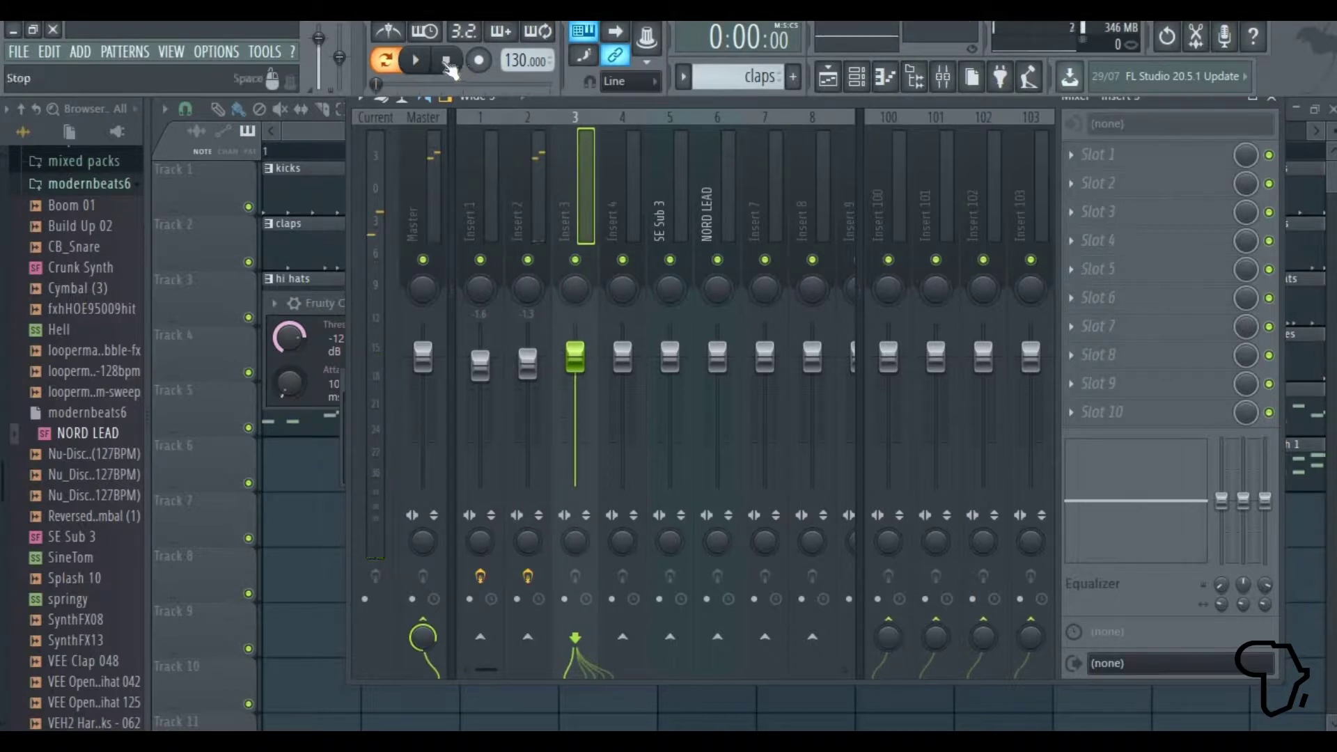
{"action": "left_click", "coordinate": [693, 86]}
{"action": "left_click", "coordinate": [704, 132]}
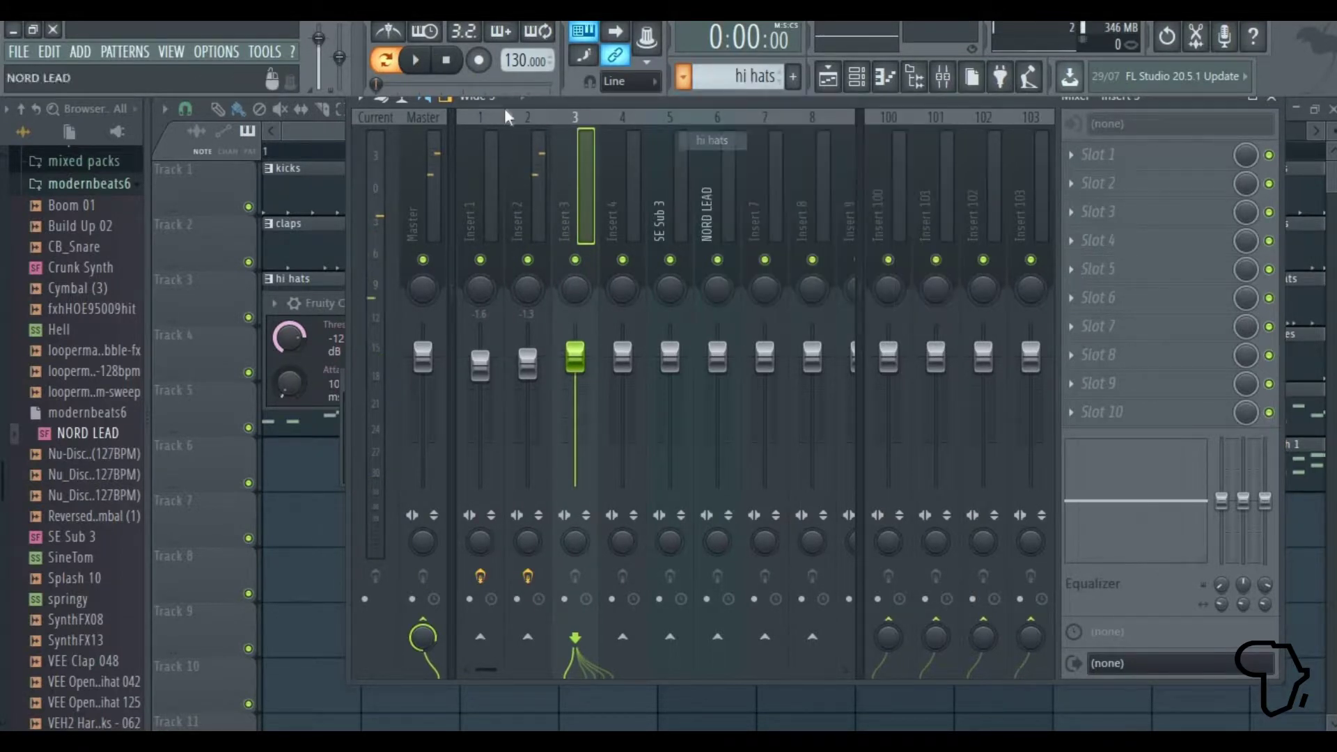
{"action": "left_click", "coordinate": [412, 63]}
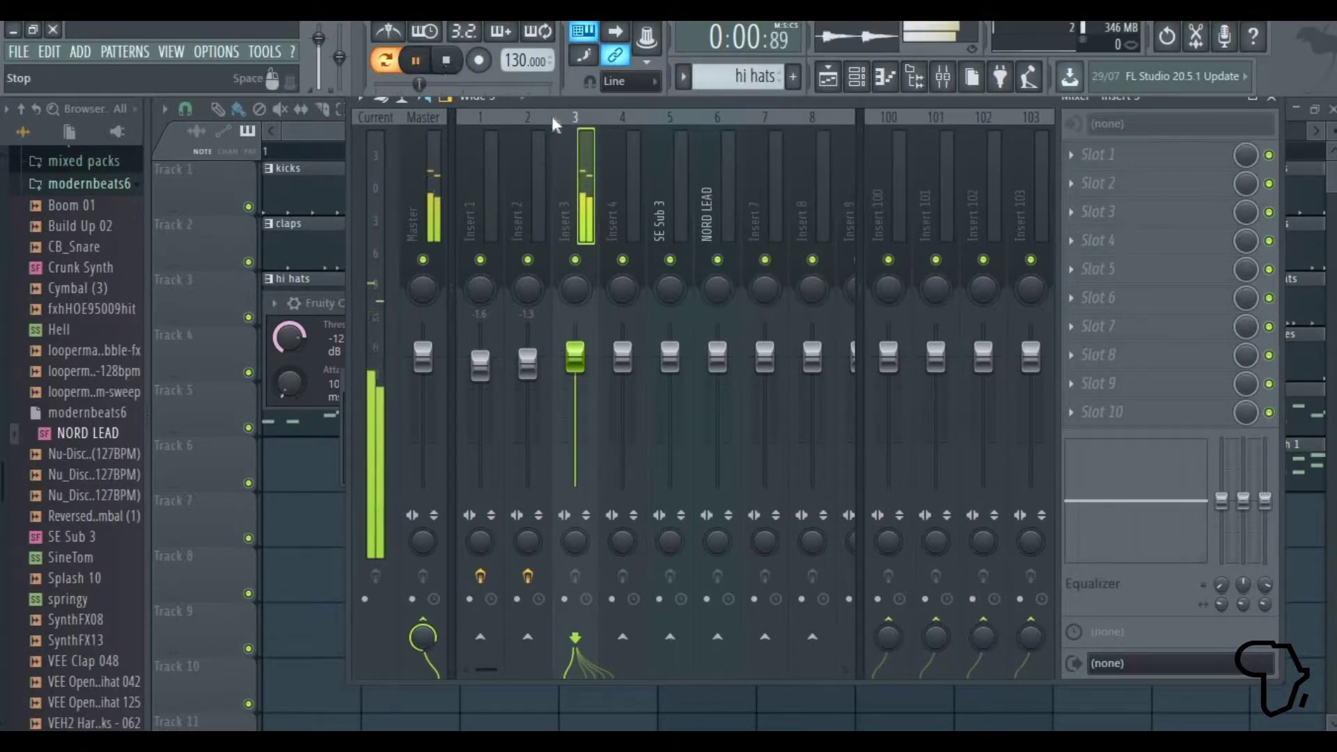
Step: Load EQUO into effect slot 1 of mixer insert 3, draw its band curve slightly lower, and close the plugin
{"action": "left_click", "coordinate": [1071, 154]}
{"action": "left_click", "coordinate": [1075, 282]}
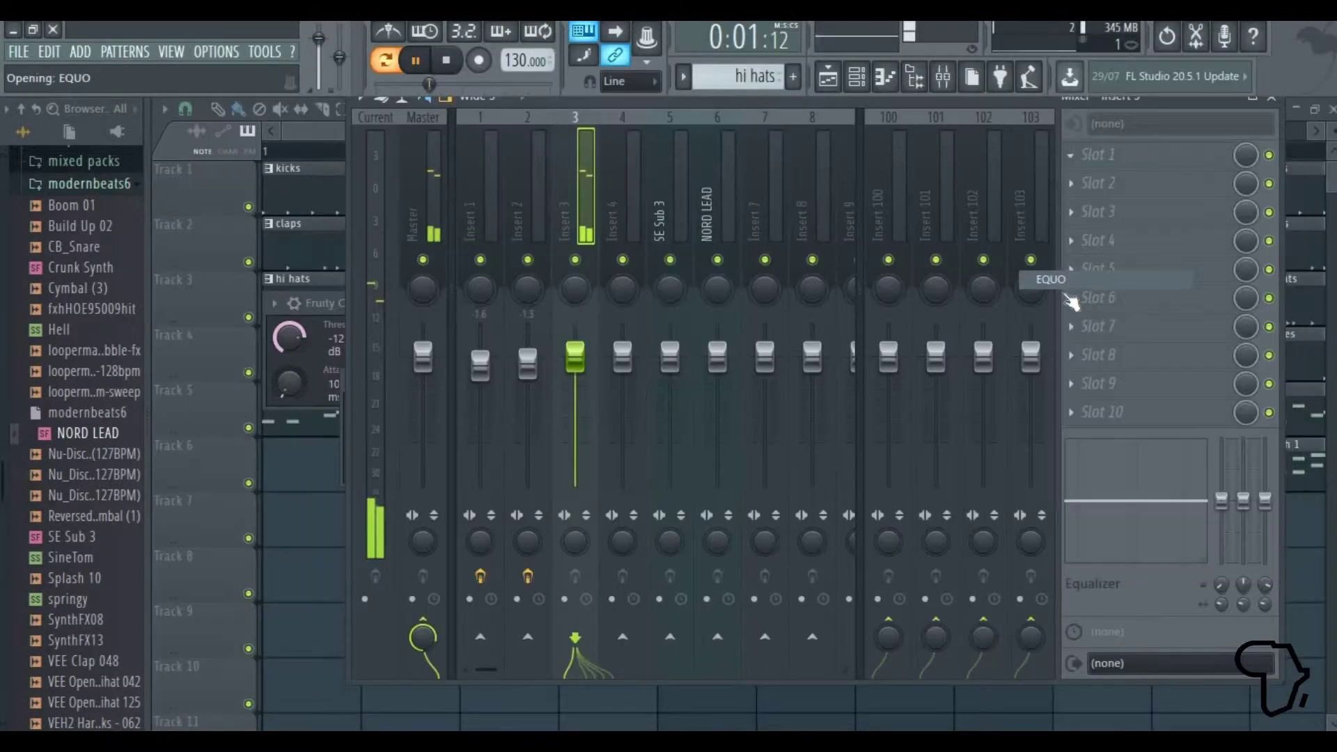
{"action": "mouse_move", "coordinate": [513, 352]}
{"action": "left_mouse_down"}
{"action": "mouse_move", "coordinate": [370, 370]}
{"action": "mouse_move", "coordinate": [406, 358]}
{"action": "mouse_move", "coordinate": [317, 404]}
{"action": "mouse_move", "coordinate": [279, 404]}
{"action": "mouse_move", "coordinate": [310, 378]}
{"action": "mouse_move", "coordinate": [209, 369]}
{"action": "left_mouse_up"}
{"action": "left_click", "coordinate": [716, 202]}
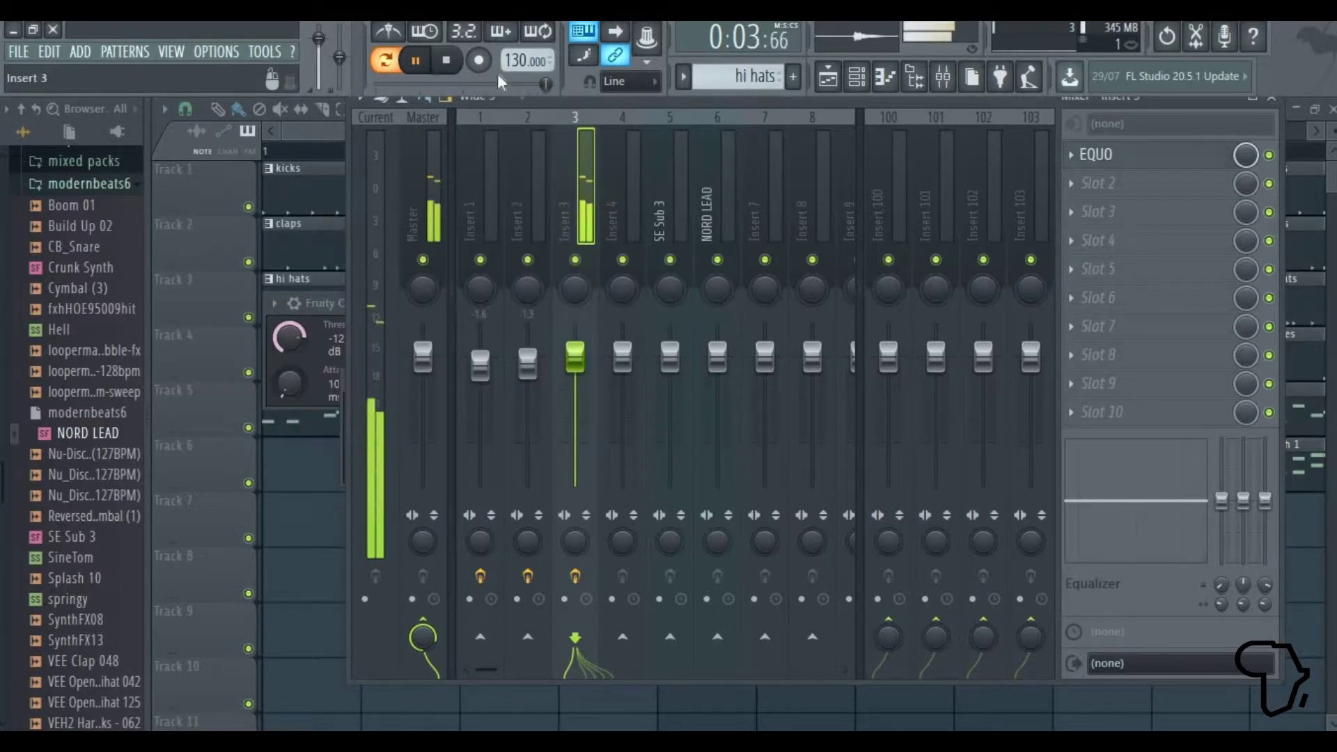
Step: Stop playback, select mixer insert 4, and make snares the active pattern
{"action": "left_click", "coordinate": [448, 62]}
{"action": "left_click", "coordinate": [624, 195]}
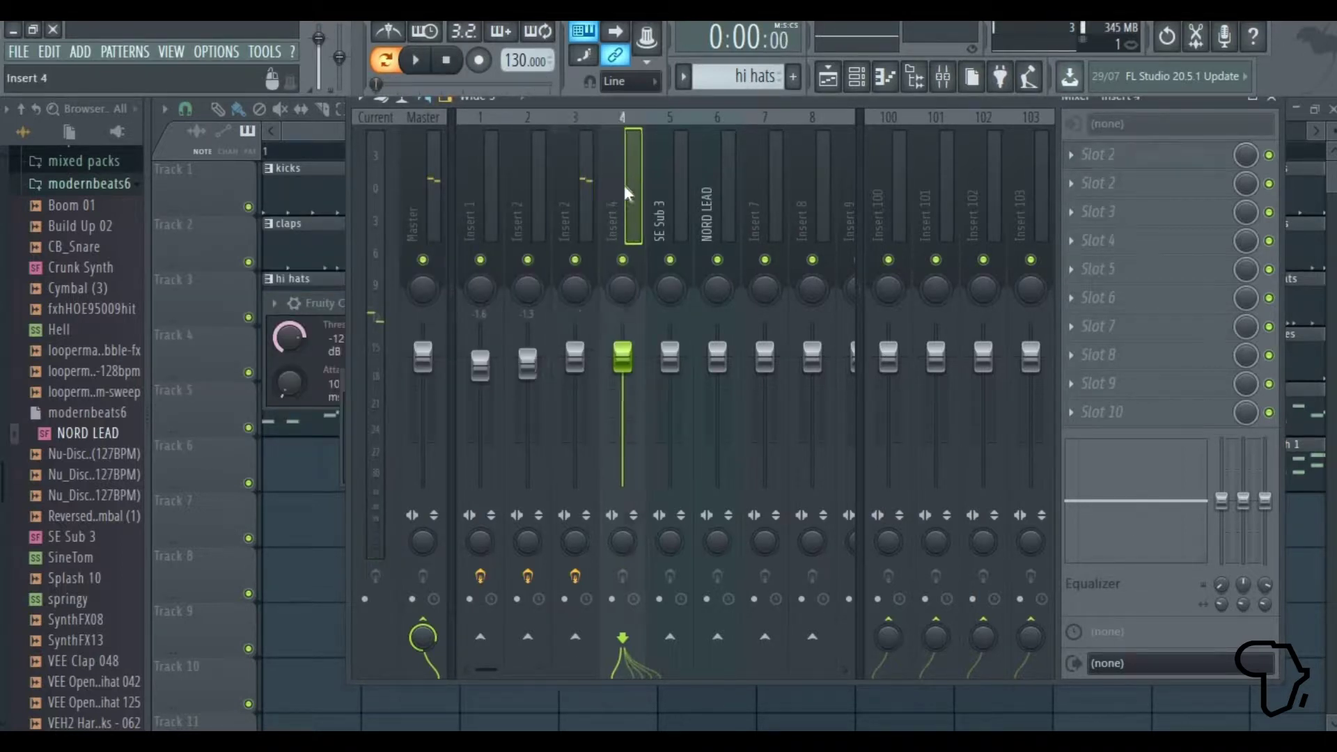
{"action": "left_click", "coordinate": [684, 78]}
{"action": "left_click", "coordinate": [714, 164]}
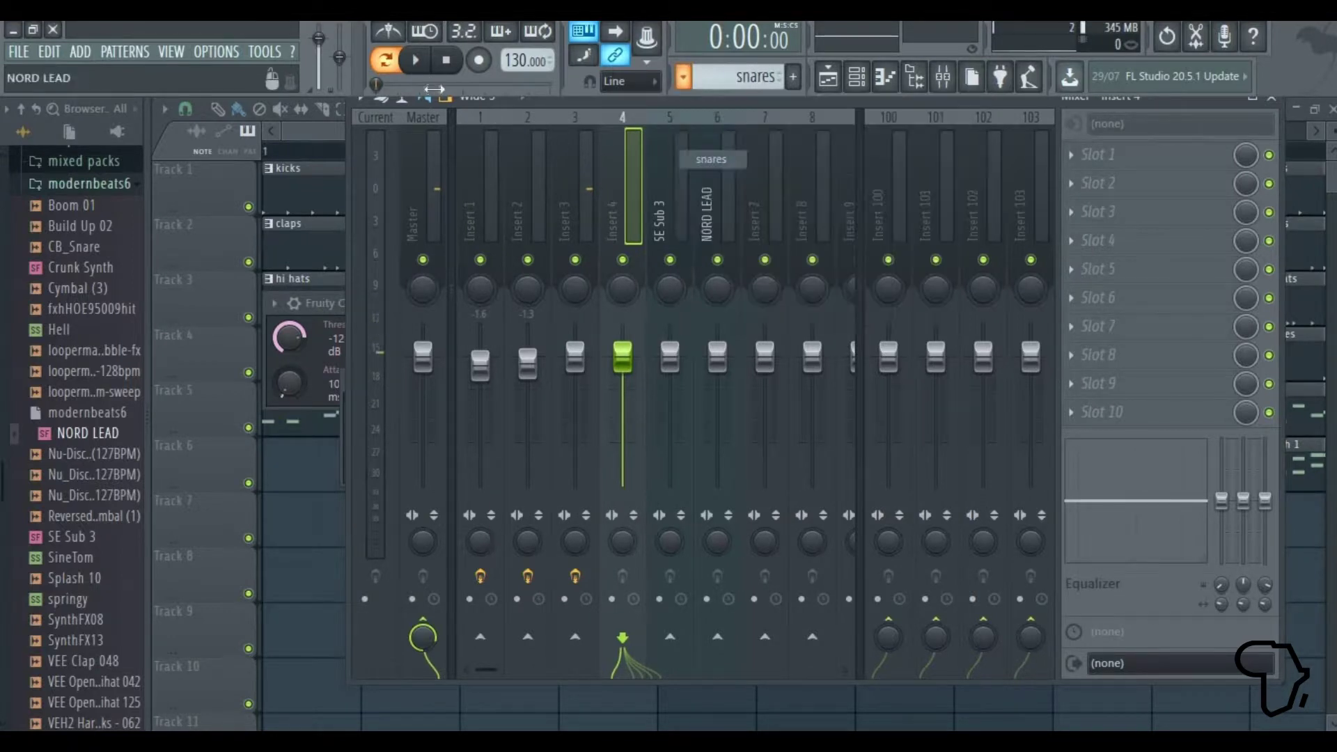
Step: Audition the snares pattern briefly and check the Snare channel's mixer routing in the channel rack
{"action": "left_click", "coordinate": [446, 62]}
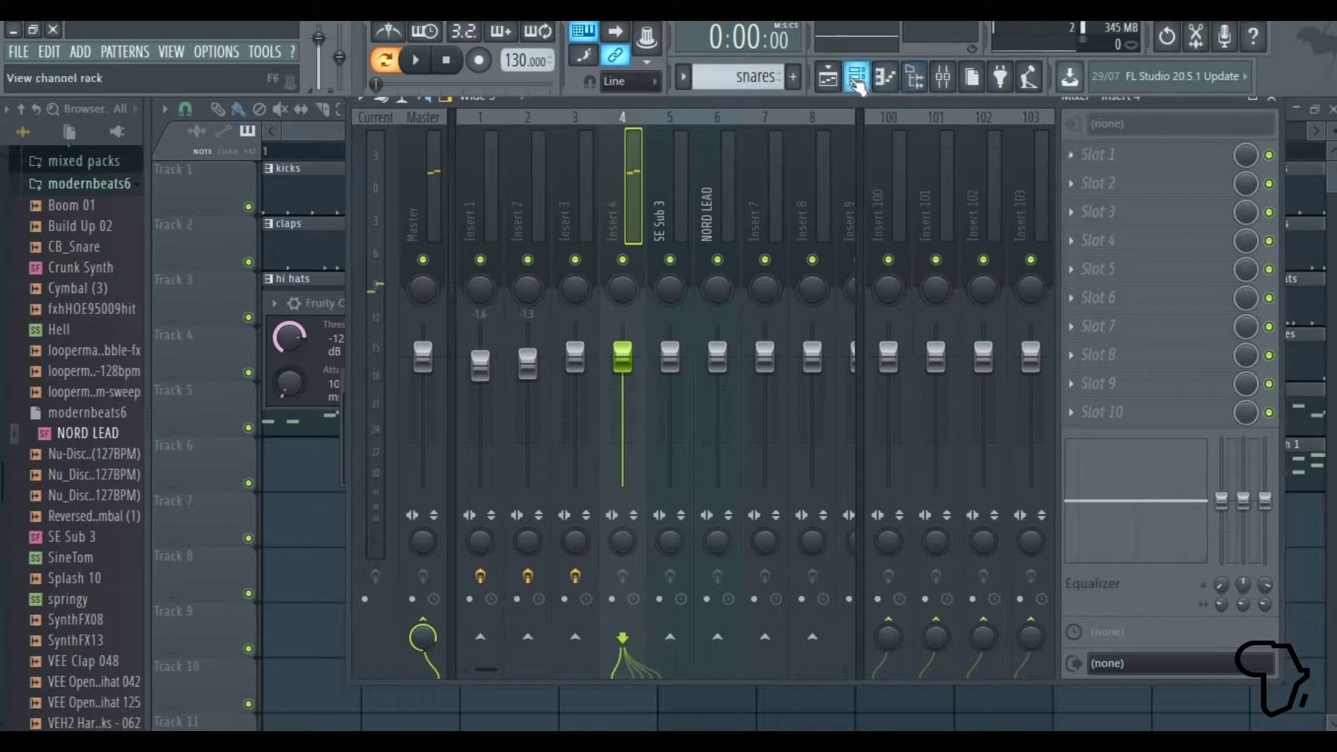
{"action": "left_click", "coordinate": [858, 78]}
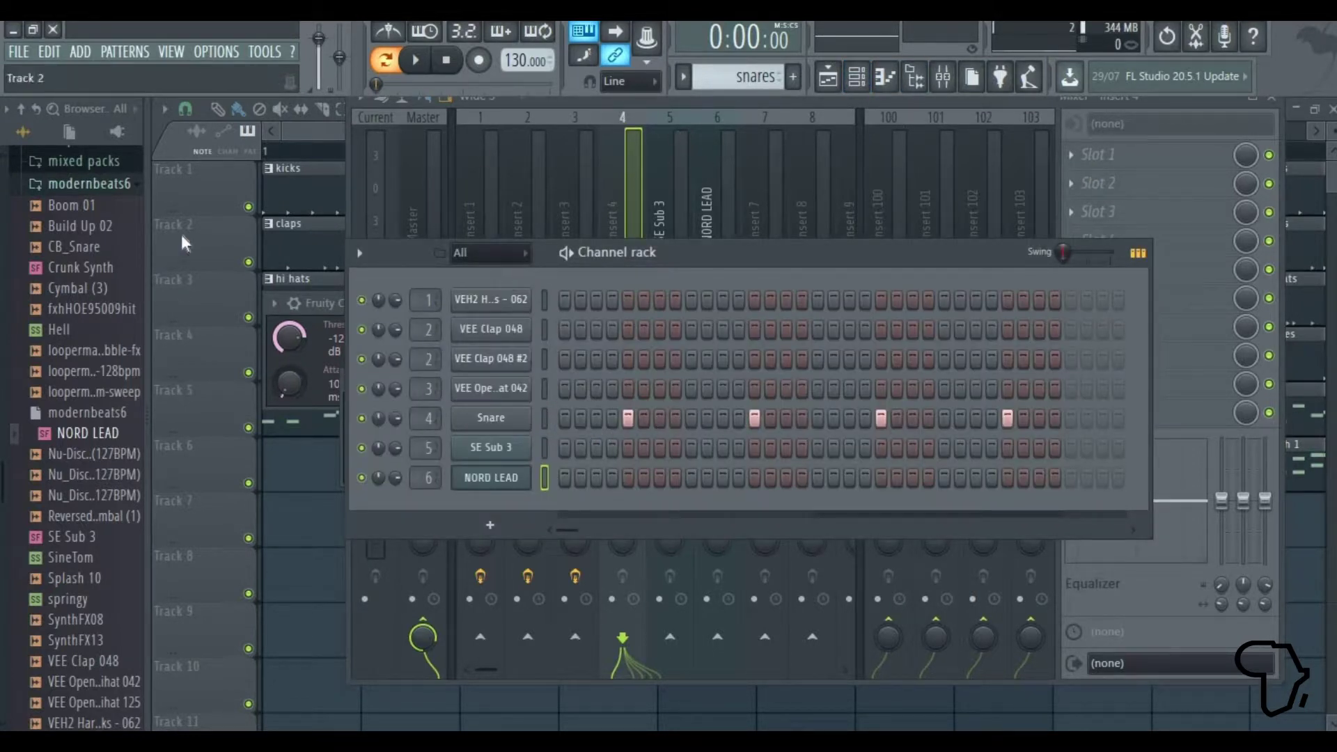
{"action": "left_click", "coordinate": [618, 158]}
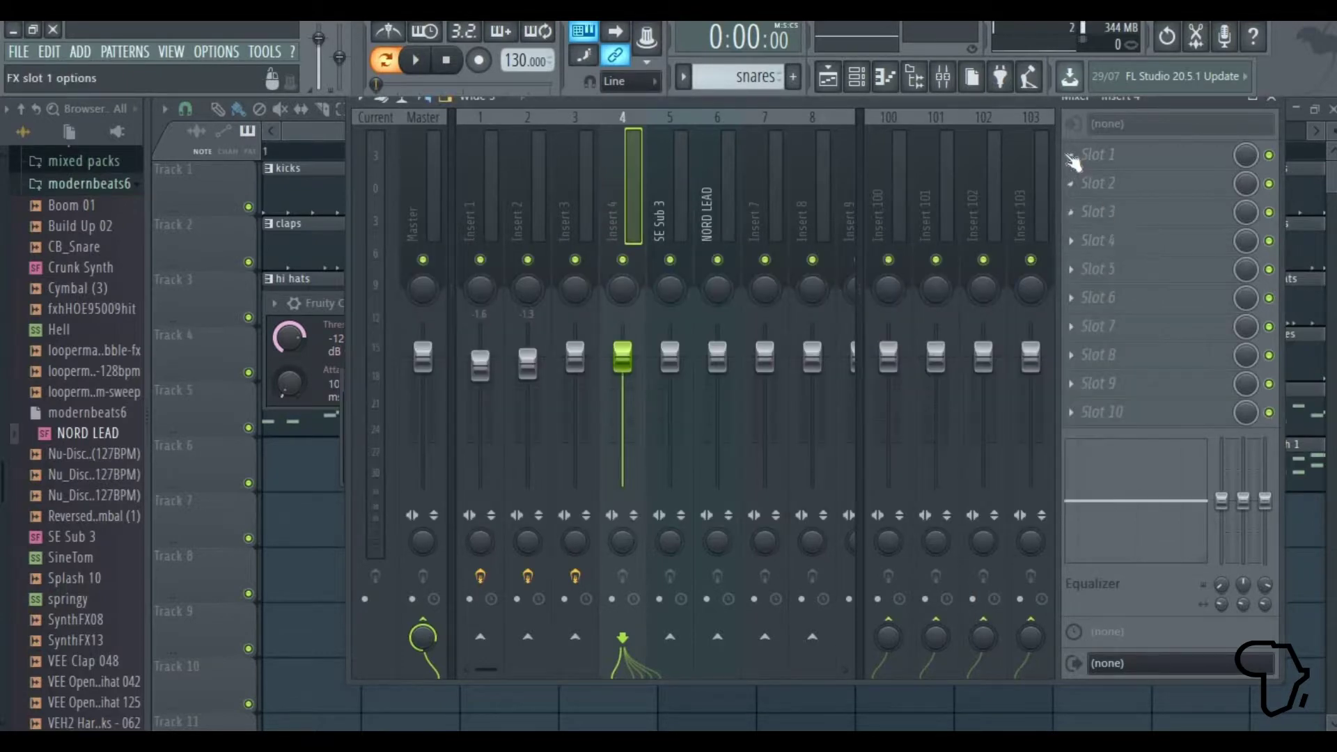
Step: Load EQUO into effect slot 1 of mixer insert 4 and start playing the snares pattern
{"action": "left_click", "coordinate": [1089, 184]}
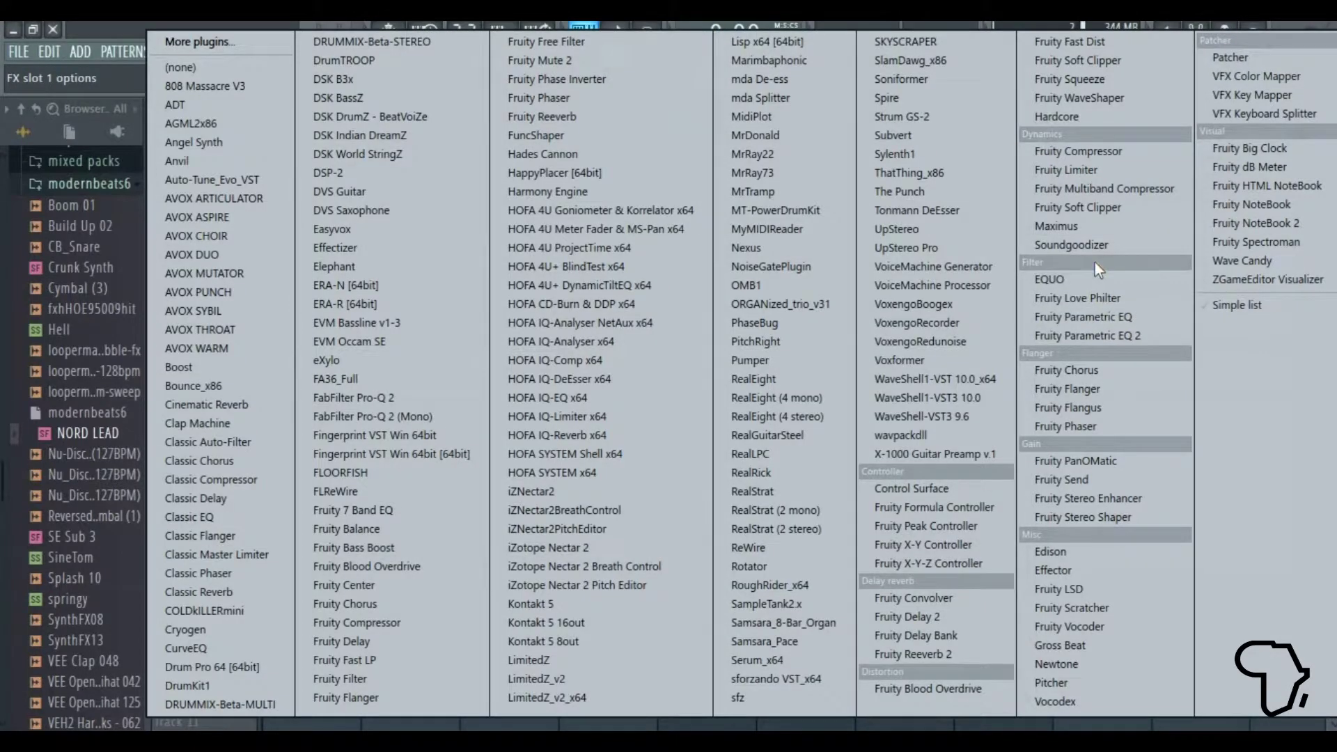
{"action": "left_click", "coordinate": [1091, 279]}
{"action": "left_click", "coordinate": [416, 60]}
Step: Draw a dip around 160 Hz and a shallower one around 2.56 kHz in insert 4's EQUO, and close the plugin
{"action": "mouse_move", "coordinate": [372, 408]}
{"action": "left_mouse_down"}
{"action": "mouse_move", "coordinate": [350, 404]}
{"action": "mouse_move", "coordinate": [364, 418]}
{"action": "mouse_move", "coordinate": [353, 409]}
{"action": "mouse_move", "coordinate": [391, 399]}
{"action": "mouse_move", "coordinate": [361, 400]}
{"action": "mouse_move", "coordinate": [360, 420]}
{"action": "mouse_move", "coordinate": [352, 388]}
{"action": "mouse_move", "coordinate": [340, 397]}
{"action": "mouse_move", "coordinate": [364, 427]}
{"action": "mouse_move", "coordinate": [352, 420]}
{"action": "left_mouse_up"}
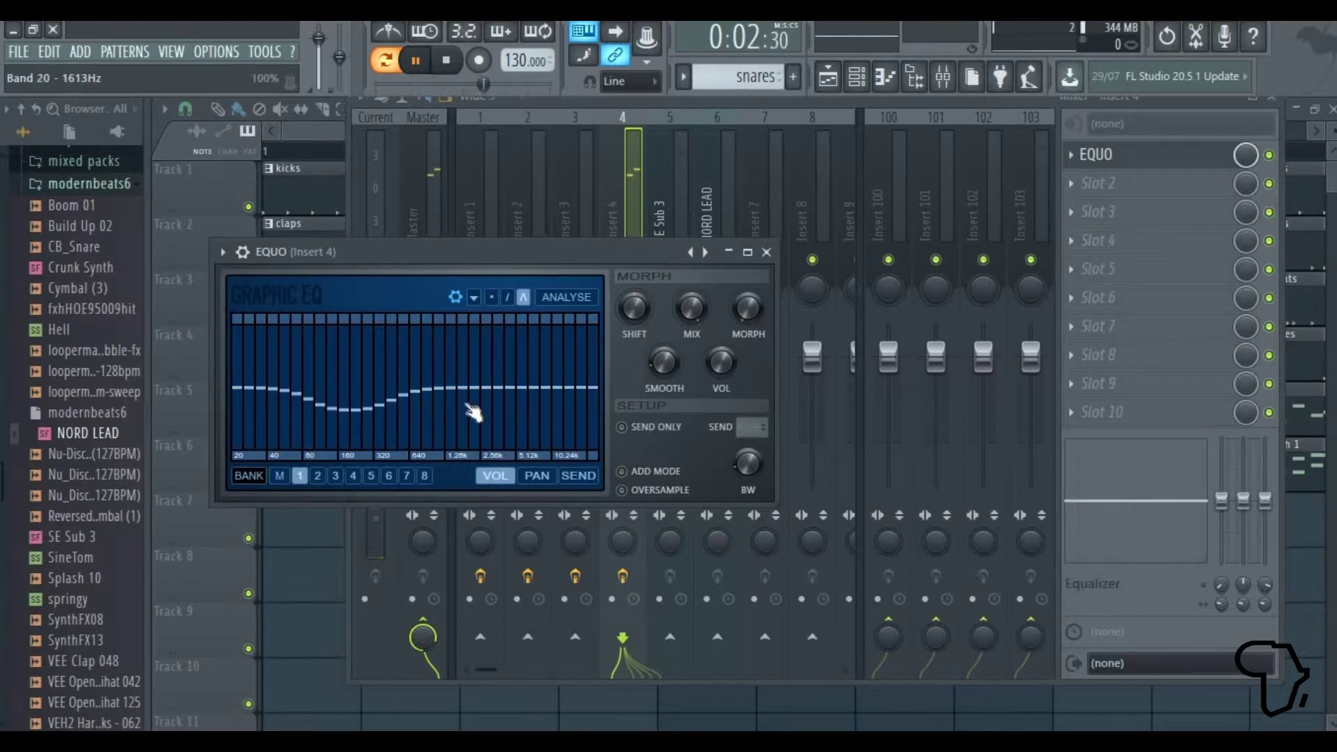
{"action": "left_click", "coordinate": [505, 393]}
{"action": "left_click_drag", "start_coordinate": [511, 403], "coordinate": [474, 399]}
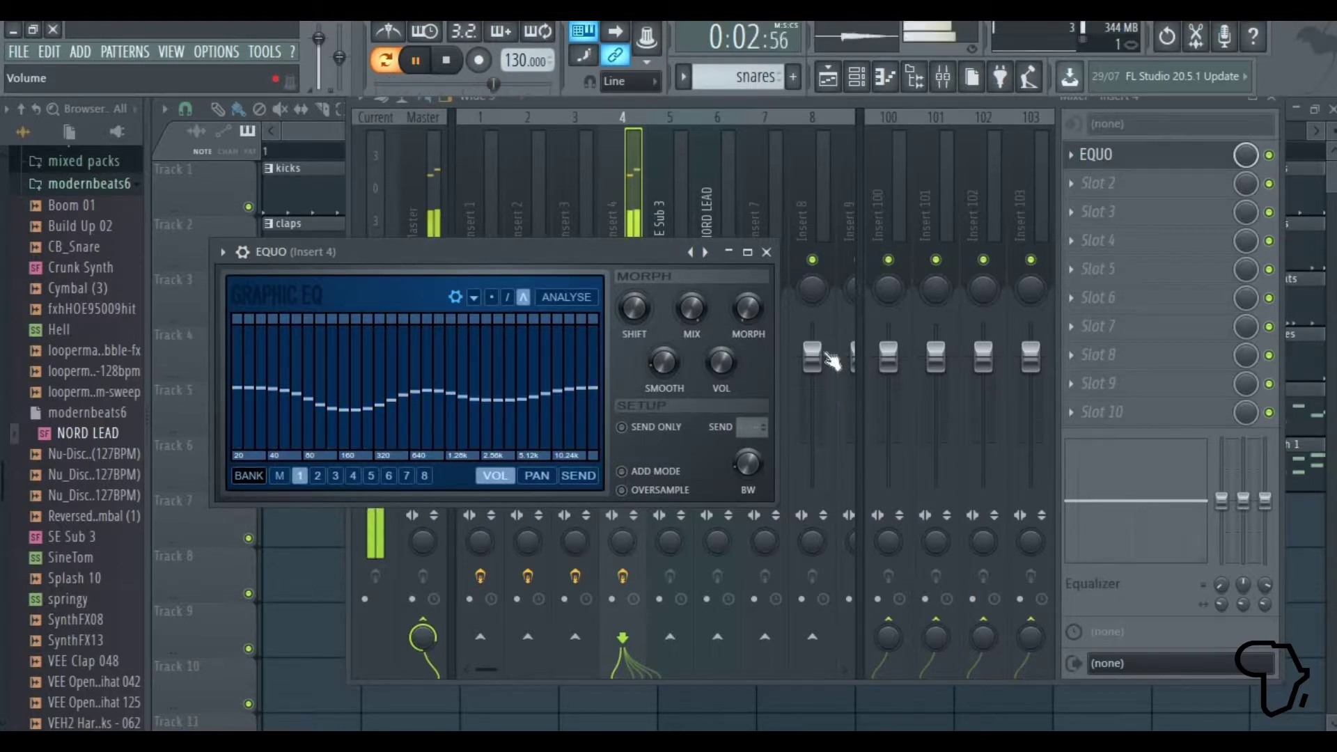
{"action": "left_click", "coordinate": [767, 252]}
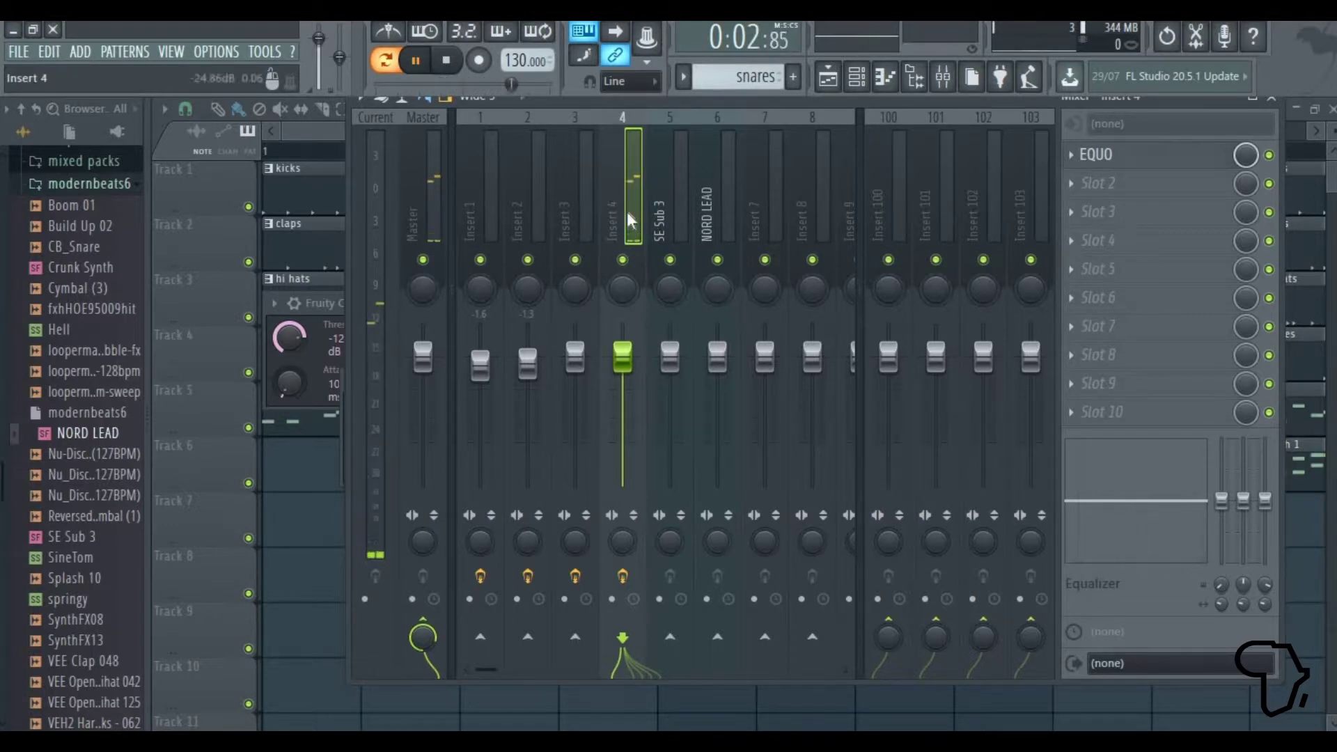
Step: Select the SE Sub 3 mixer track, make bass the active pattern, and play it
{"action": "left_click", "coordinate": [678, 197]}
{"action": "left_click", "coordinate": [447, 60]}
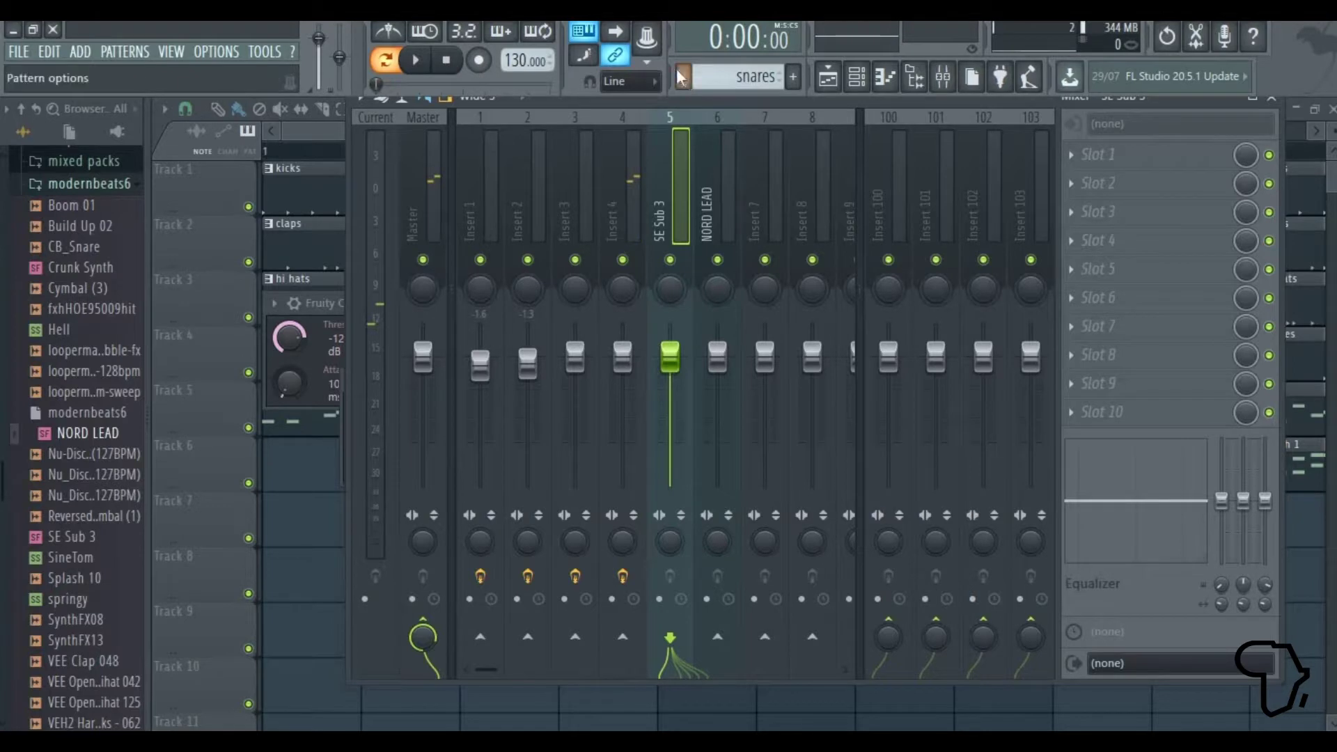
{"action": "left_click", "coordinate": [682, 77]}
{"action": "left_click", "coordinate": [700, 179]}
{"action": "left_click", "coordinate": [415, 60]}
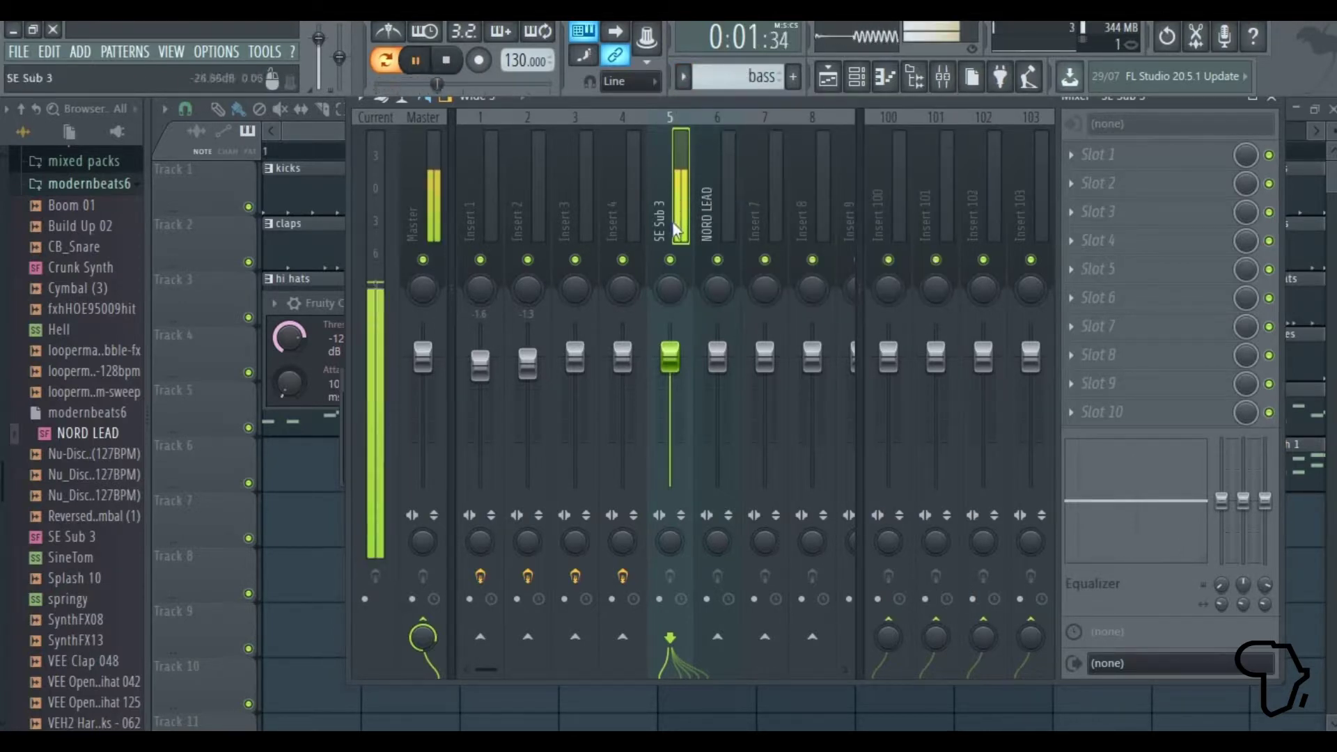
Step: Load Fruity Compressor into effect slot 1 of the SE Sub 3 track, lower its threshold, and close the plugin
{"action": "left_click", "coordinate": [1072, 156]}
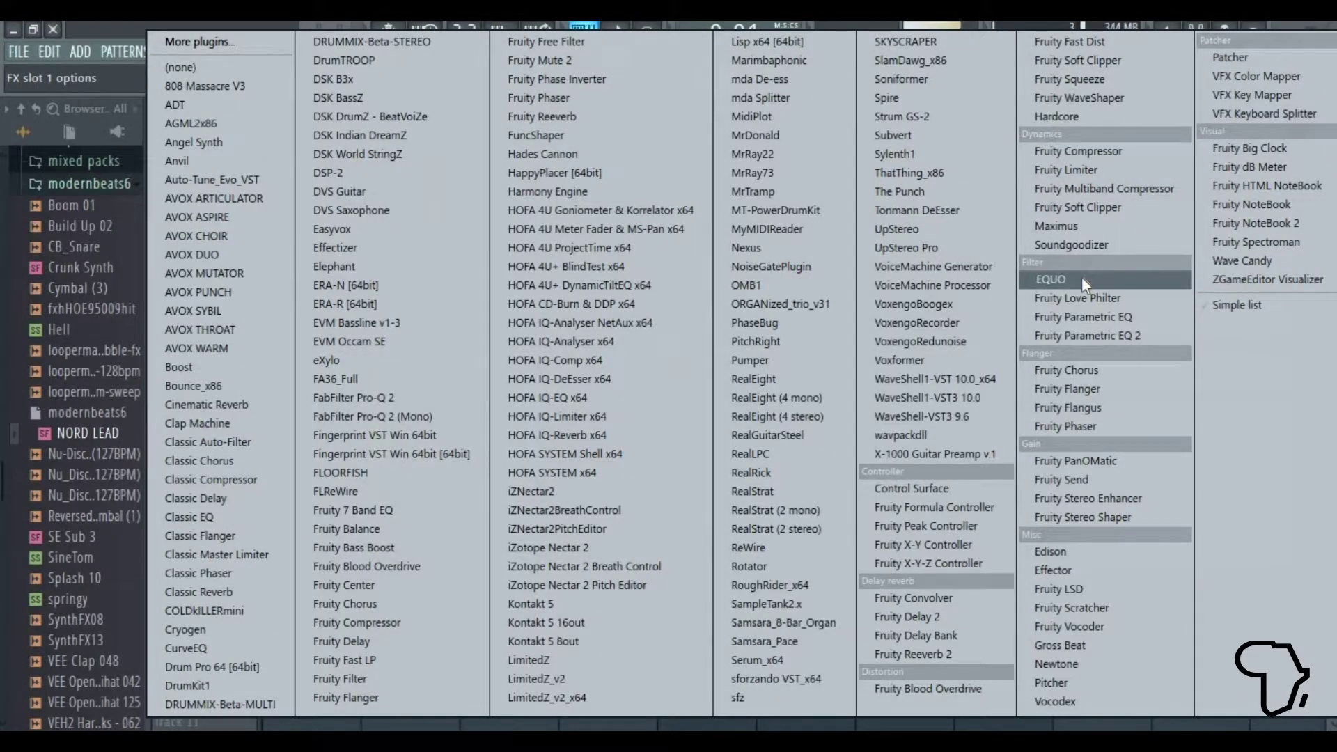
{"action": "left_click", "coordinate": [1059, 154]}
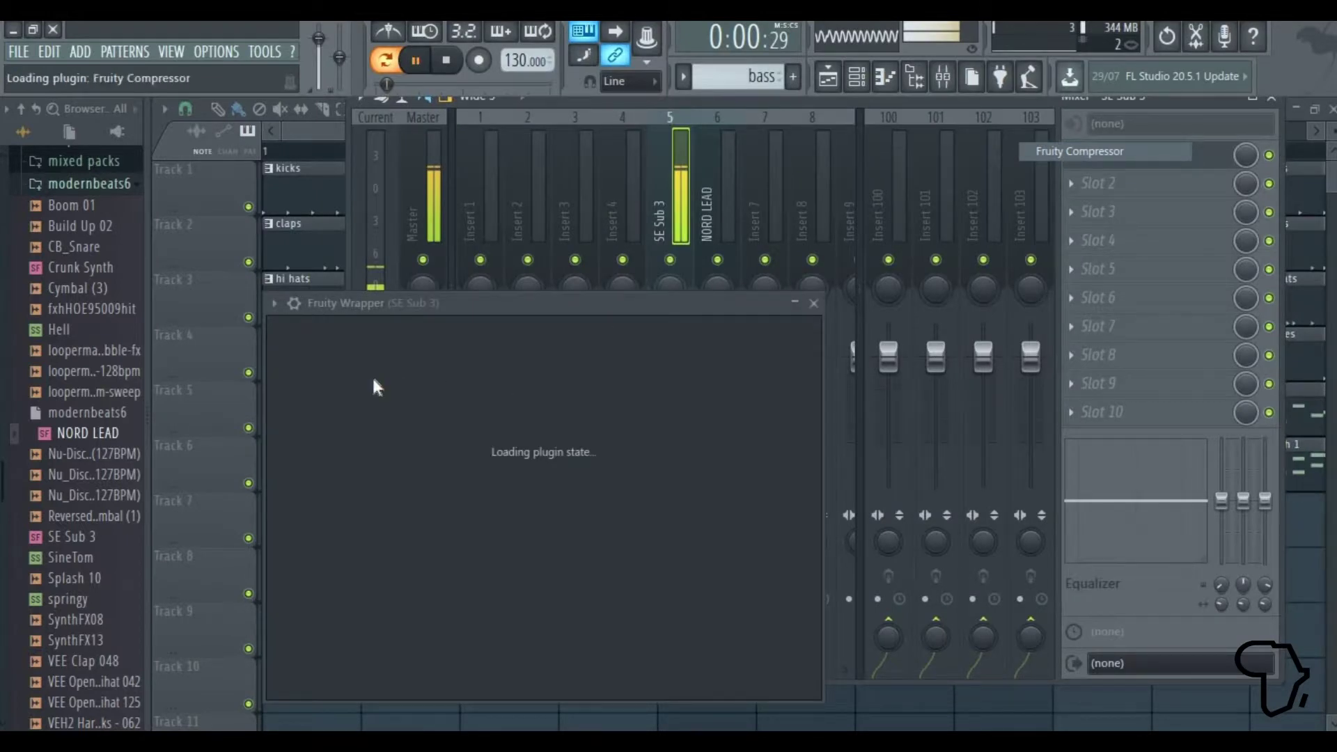
{"action": "left_click_drag", "start_coordinate": [289, 338], "coordinate": [289, 362]}
{"action": "left_click_drag", "start_coordinate": [634, 339], "coordinate": [637, 338]}
{"action": "left_click", "coordinate": [777, 303]}
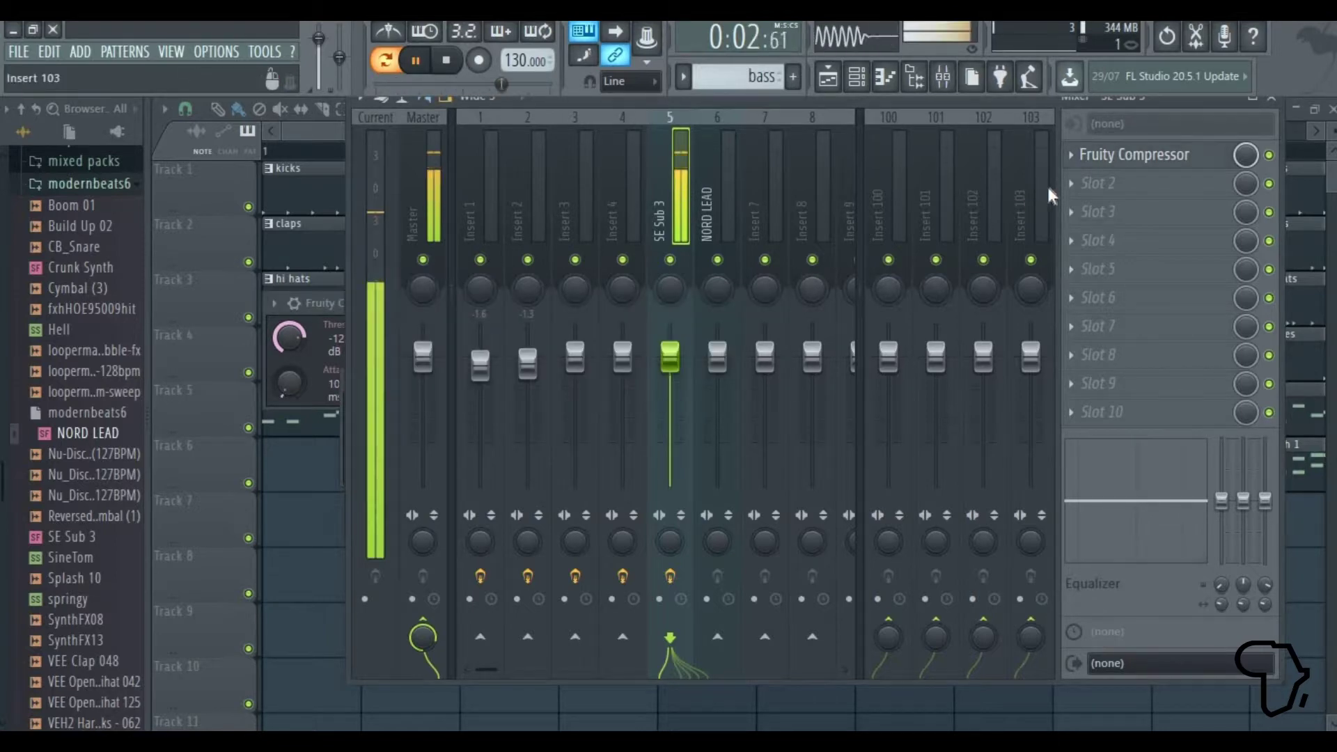
Step: Load Fruity Fast Dist into effect slot 2 of SE Sub 3, turn its mix down, and close the plugin
{"action": "left_click", "coordinate": [1076, 184]}
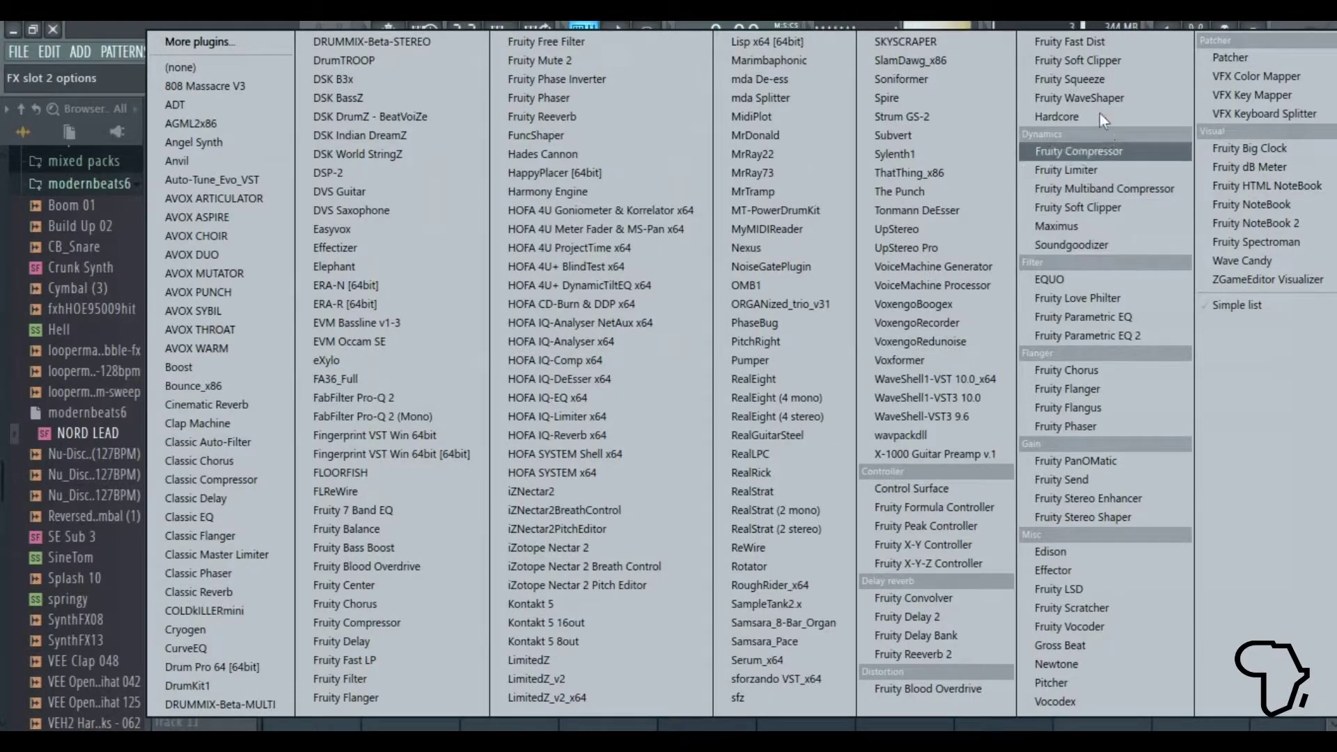
{"action": "left_click", "coordinate": [1097, 43]}
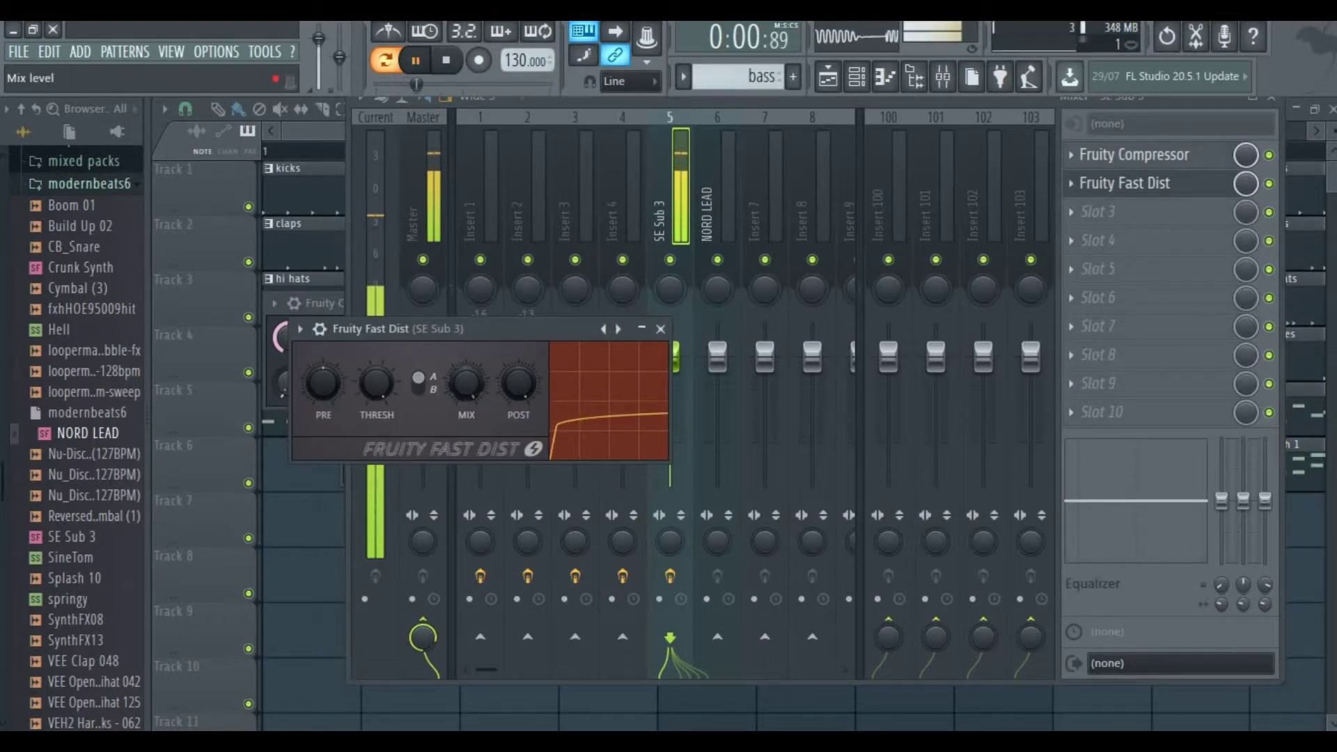
{"action": "left_click_drag", "start_coordinate": [466, 382], "coordinate": [466, 393]}
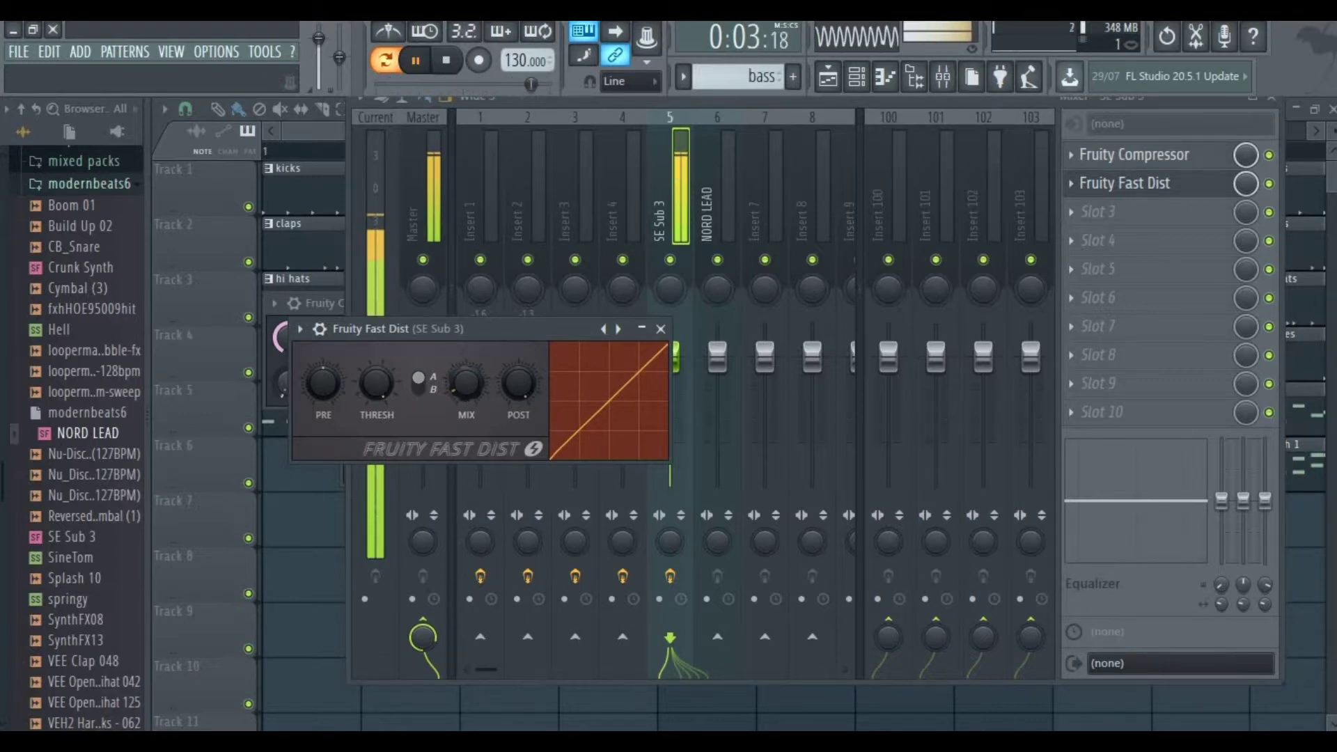
{"action": "left_click", "coordinate": [660, 328]}
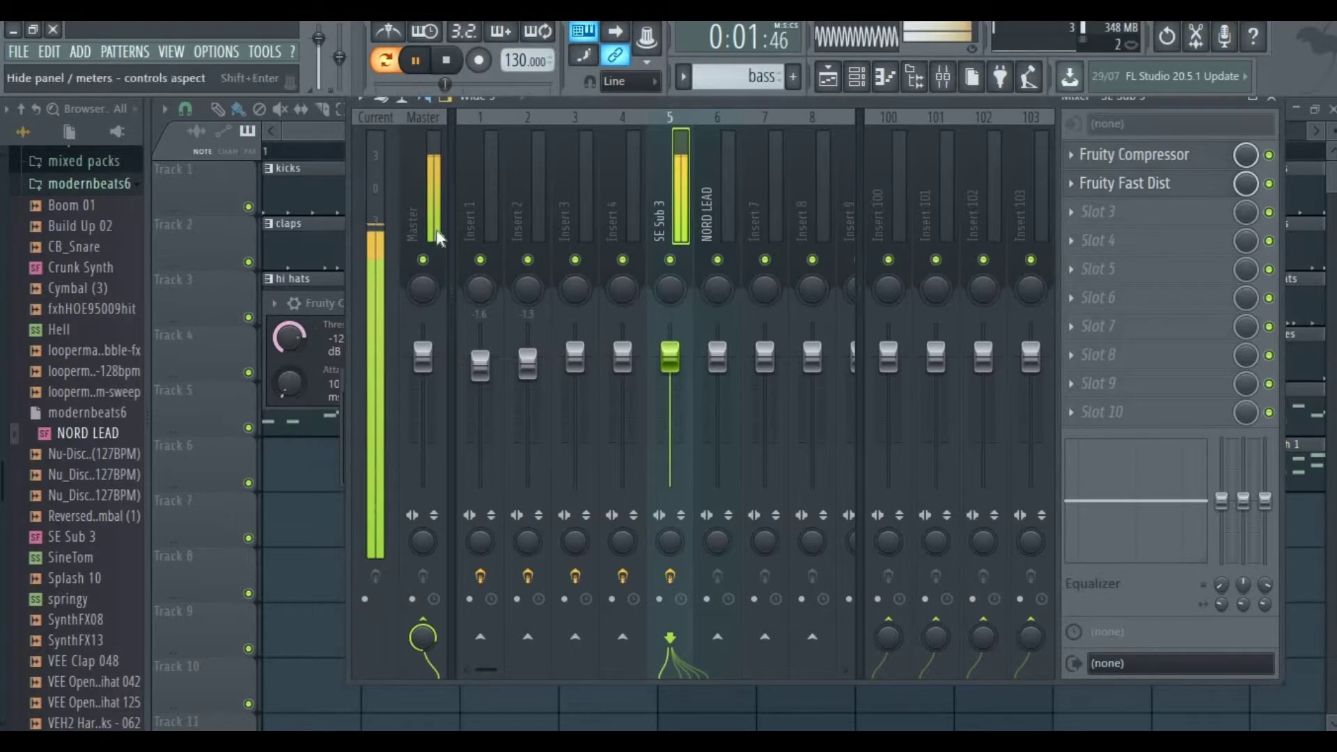
Step: Compare the Master and SE Sub 3 levels and lower the SE Sub 3 fader to -1.1 dB
{"action": "left_click", "coordinate": [427, 223]}
{"action": "left_click", "coordinate": [674, 195]}
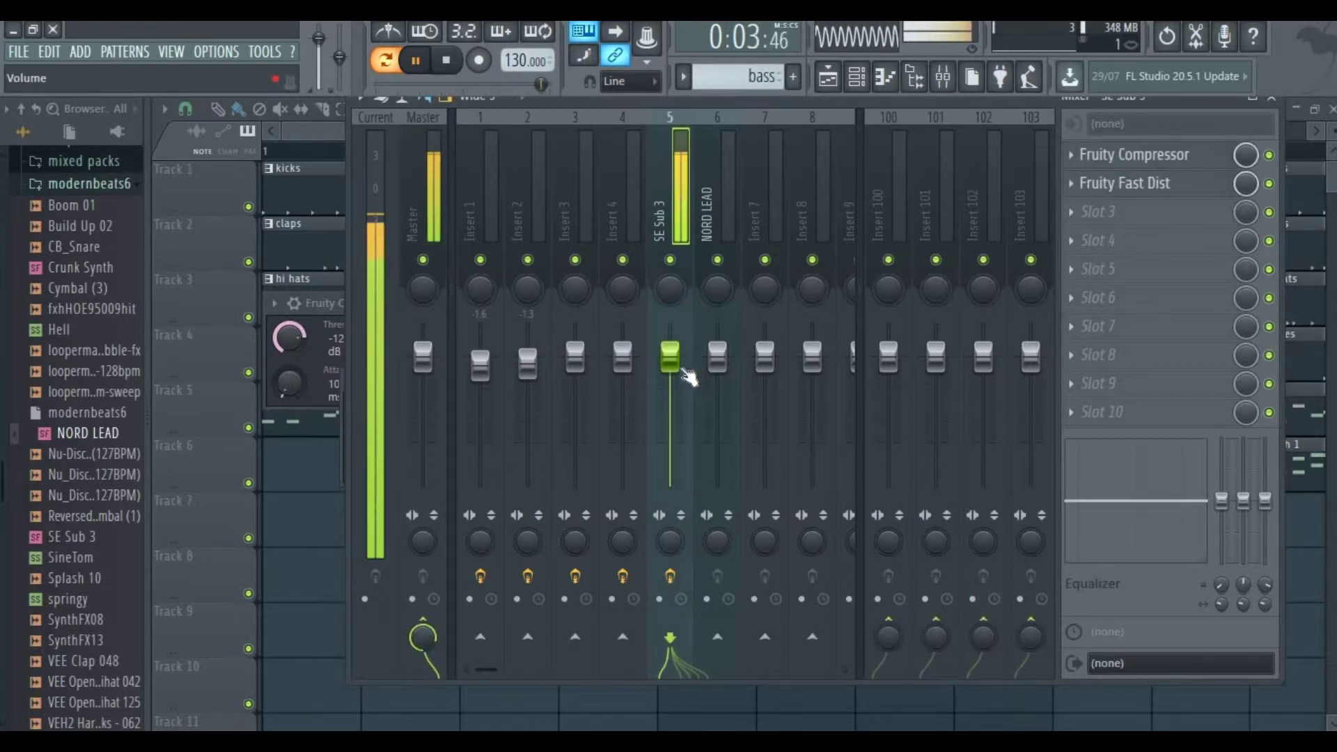
{"action": "left_click_drag", "start_coordinate": [670, 356], "coordinate": [673, 377]}
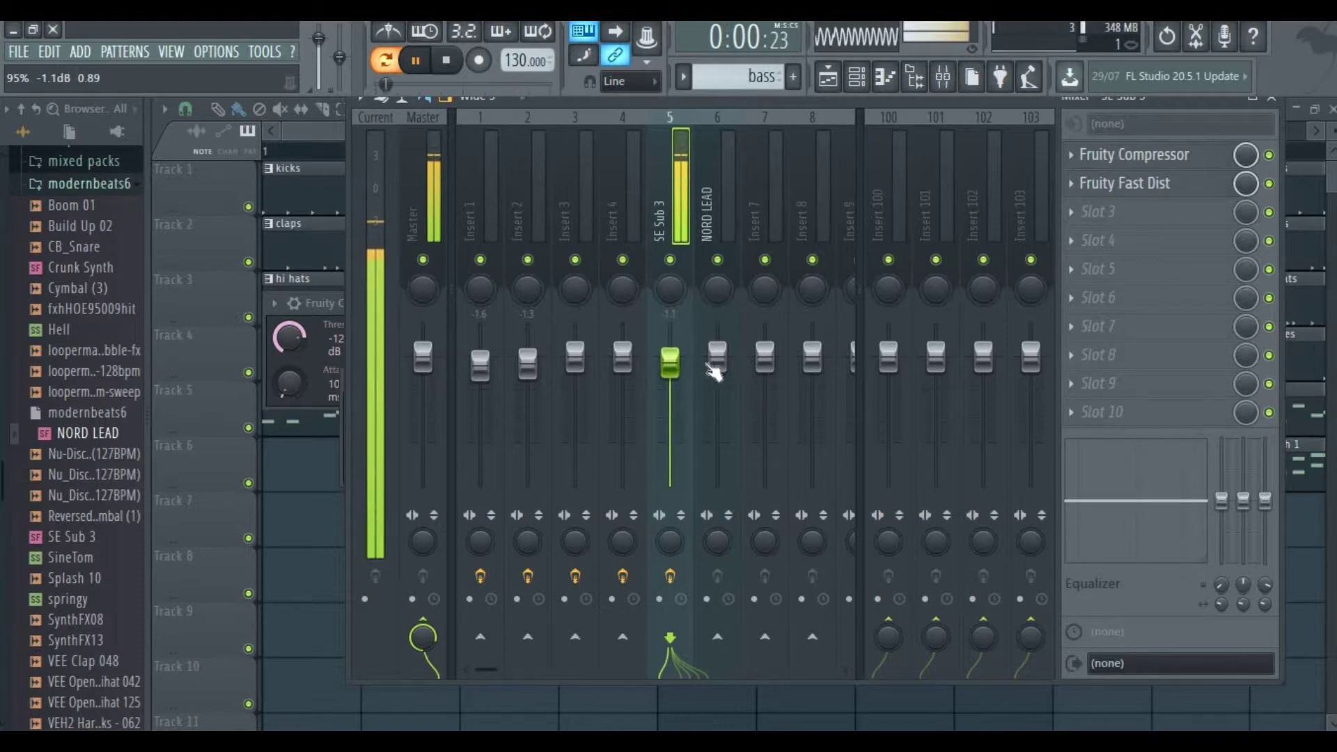
Step: Select the NORD LEAD mixer track and make synth 1 the active pattern during playback
{"action": "left_click", "coordinate": [710, 187]}
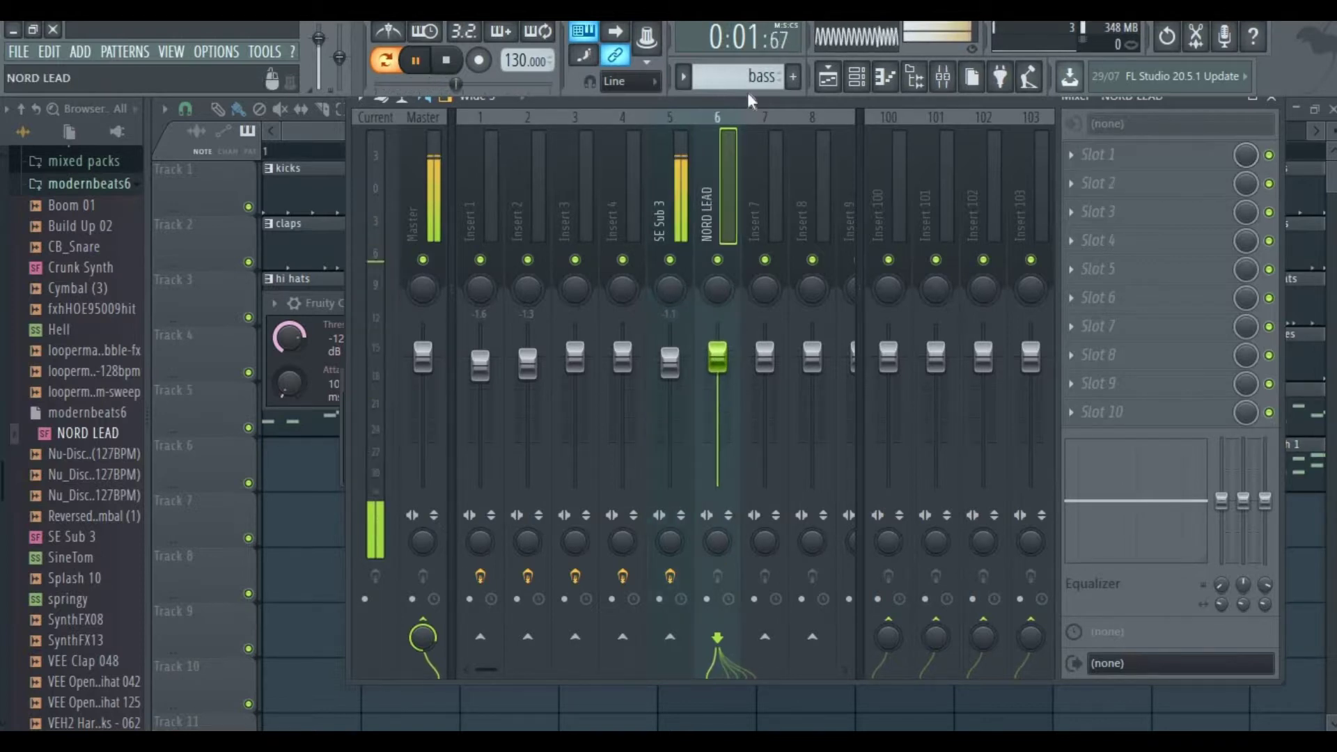
{"action": "left_click", "coordinate": [688, 76]}
{"action": "left_click", "coordinate": [716, 195]}
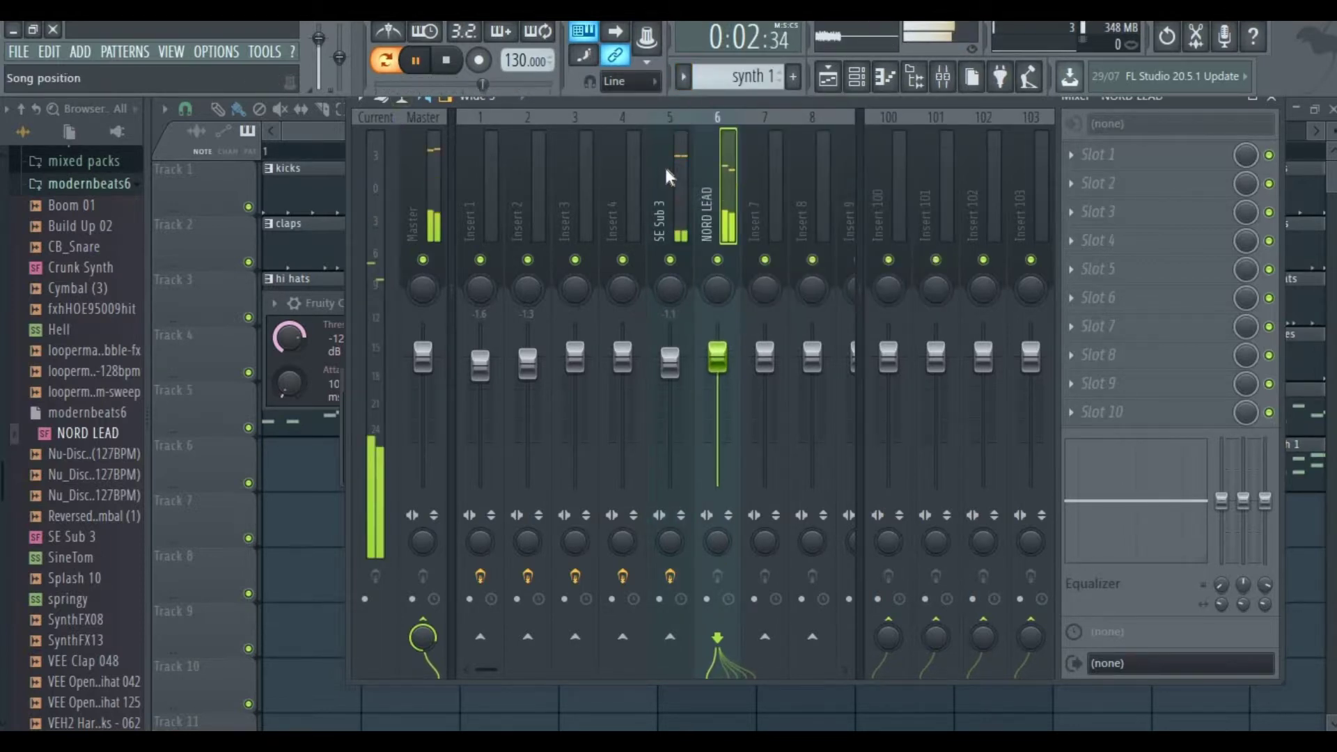
Step: Load EQUO into slot 1 of NORD LEAD and draw shallow dips around 80–160 Hz and 640 Hz–1.28 kHz
{"action": "left_click", "coordinate": [1069, 159]}
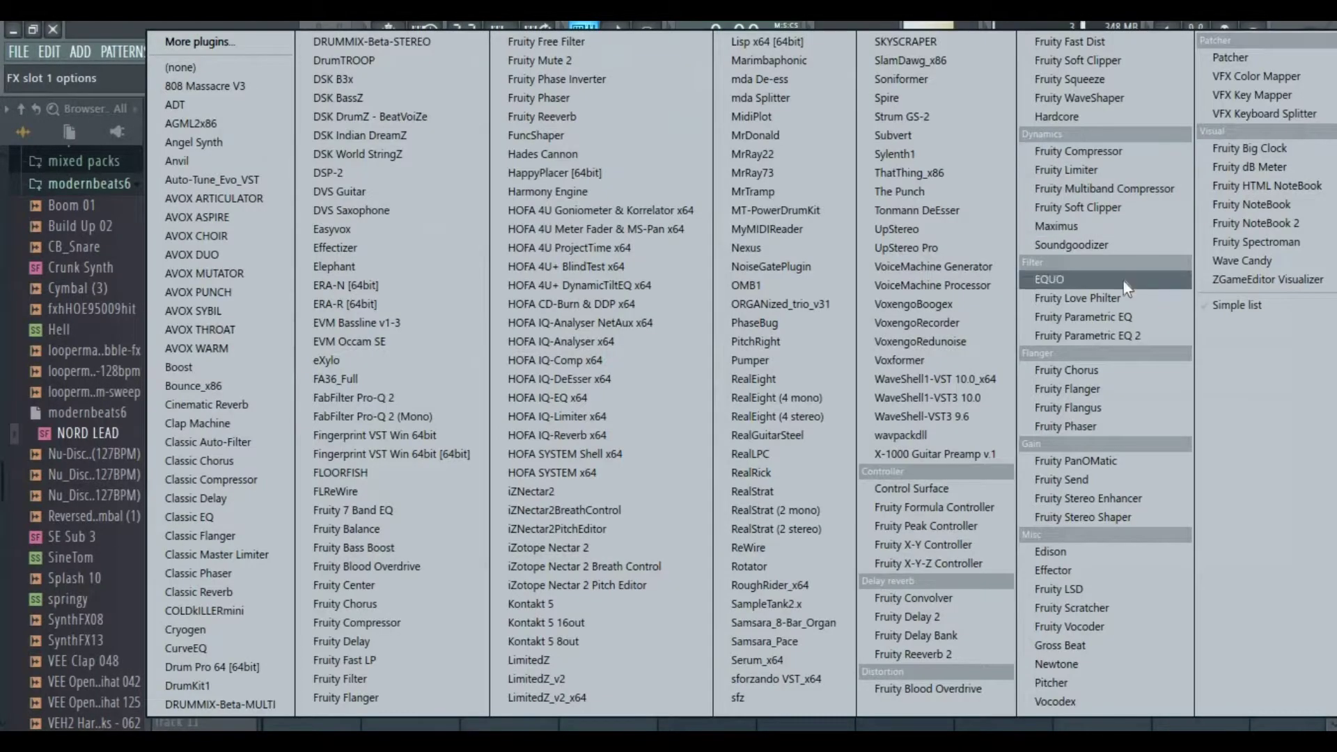
{"action": "left_click", "coordinate": [1114, 280]}
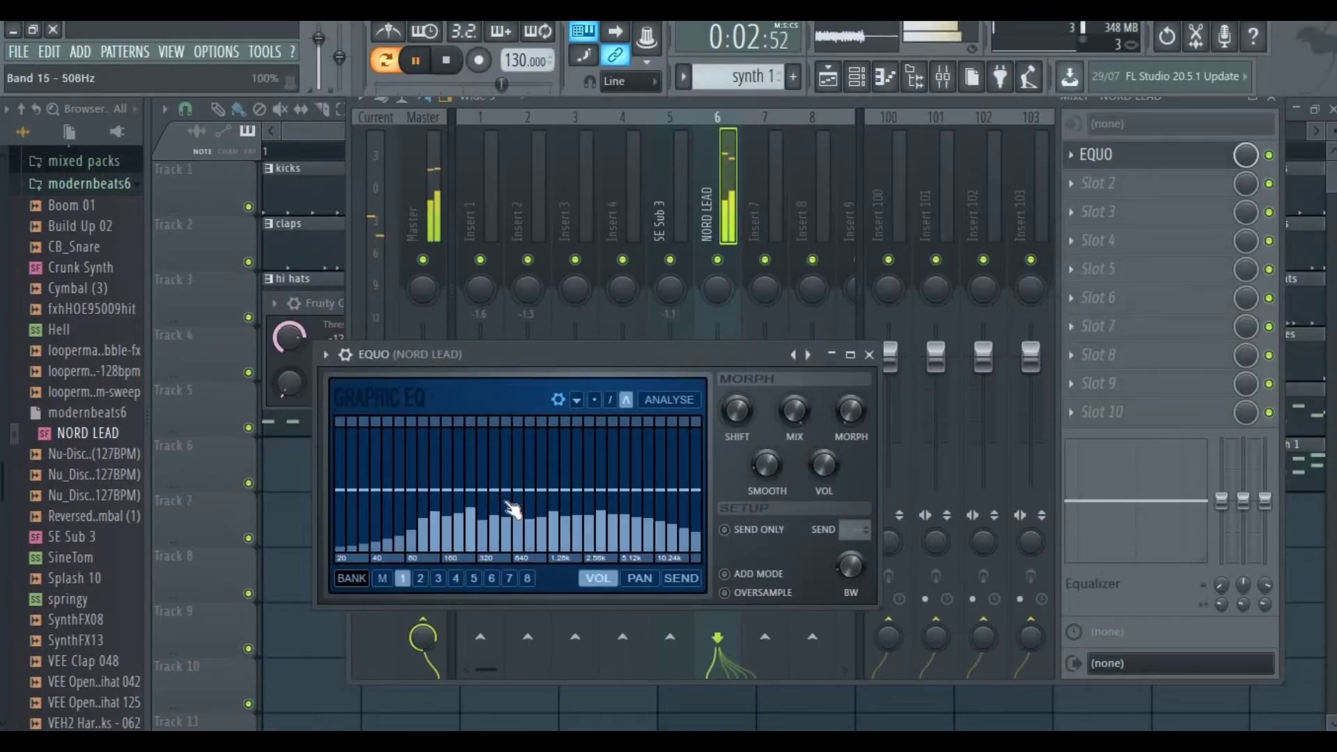
{"action": "mouse_move", "coordinate": [529, 517]}
{"action": "left_mouse_down"}
{"action": "mouse_move", "coordinate": [448, 508]}
{"action": "mouse_move", "coordinate": [433, 532]}
{"action": "mouse_move", "coordinate": [617, 536]}
{"action": "mouse_move", "coordinate": [583, 513]}
{"action": "mouse_move", "coordinate": [564, 523]}
{"action": "left_mouse_up"}
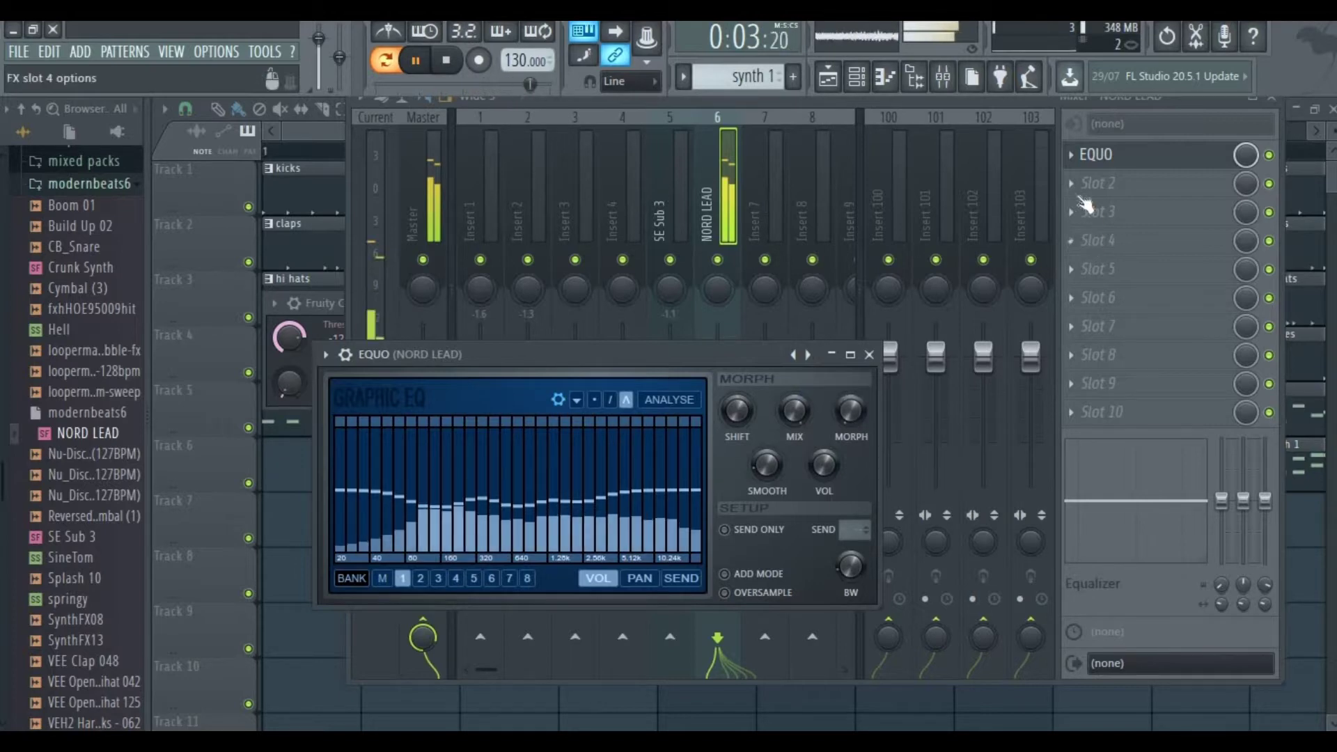
Step: Load Fruity Reeverb 2 into effect slot 2 of NORD LEAD and reduce the slot's mix level
{"action": "left_click", "coordinate": [1070, 185]}
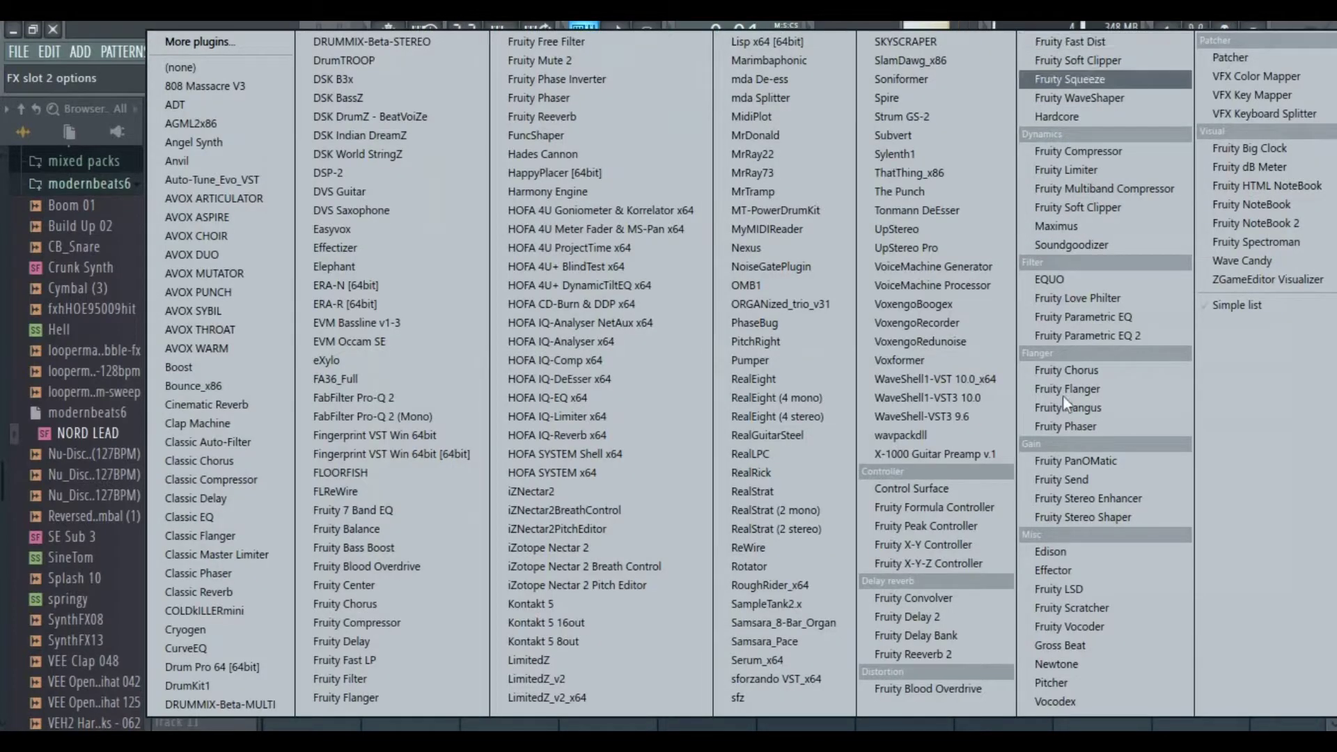
{"action": "left_click", "coordinate": [937, 655]}
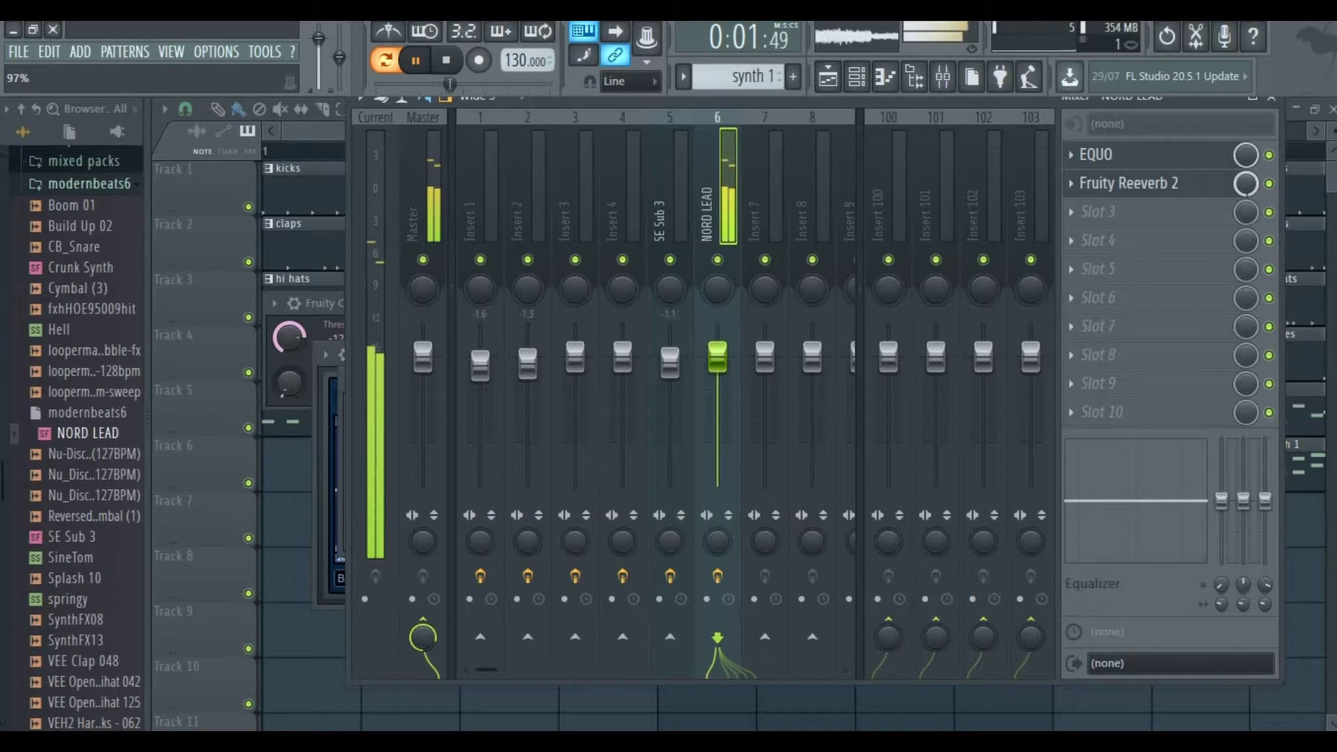
{"action": "left_click_drag", "start_coordinate": [1246, 184], "coordinate": [1257, 204]}
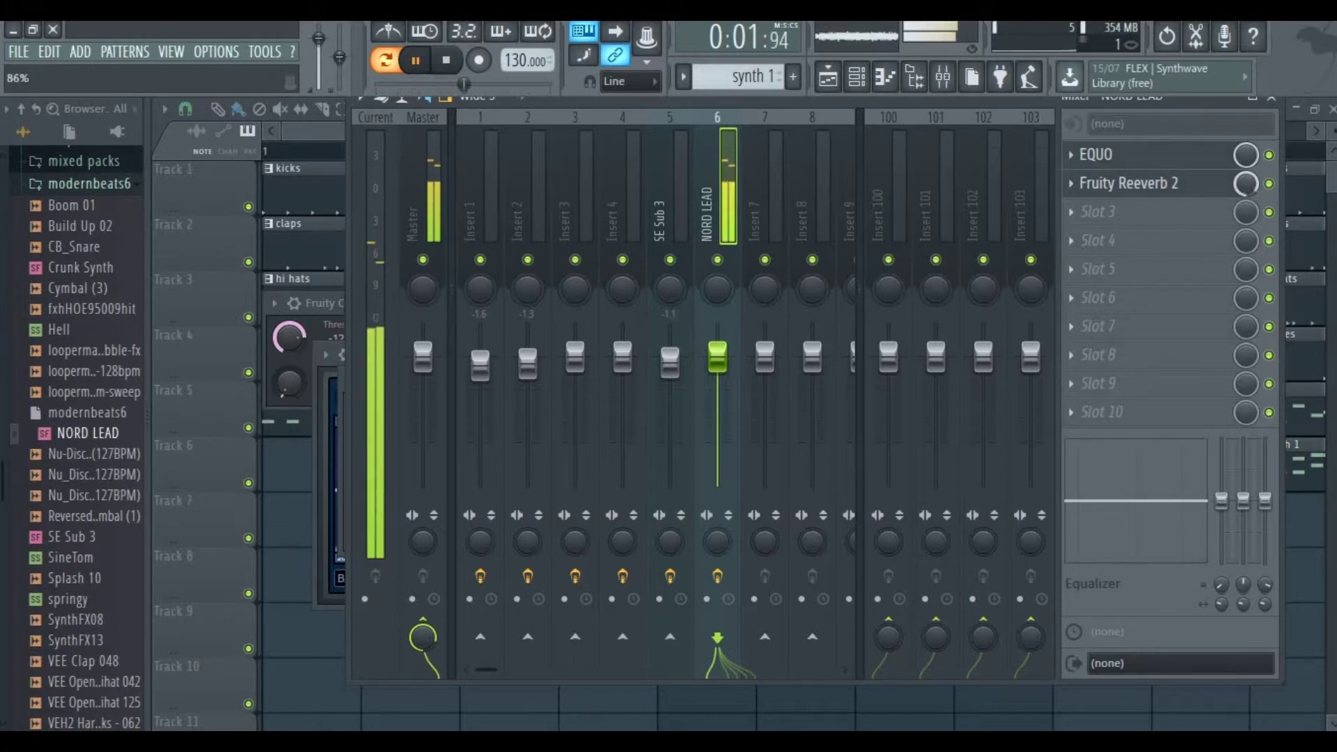
{"action": "mouse_move", "coordinate": [1246, 183]}
{"action": "left_mouse_down"}
{"action": "mouse_move", "coordinate": [1246, 254]}
{"action": "mouse_move", "coordinate": [1246, 184]}
{"action": "left_mouse_up"}
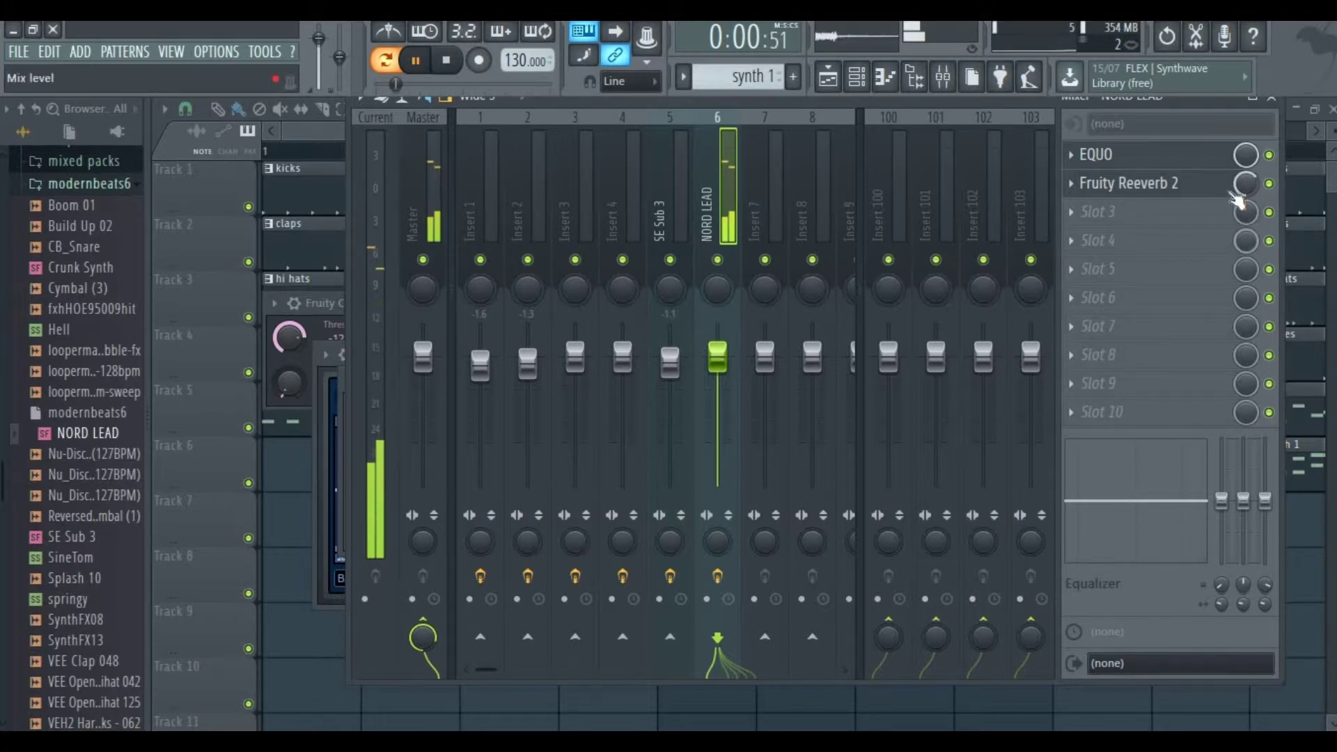
Step: Select mixer insert 4, stop playback, and check the channels in the channel rack
{"action": "left_click", "coordinate": [658, 204]}
{"action": "key", "text": "Left"}
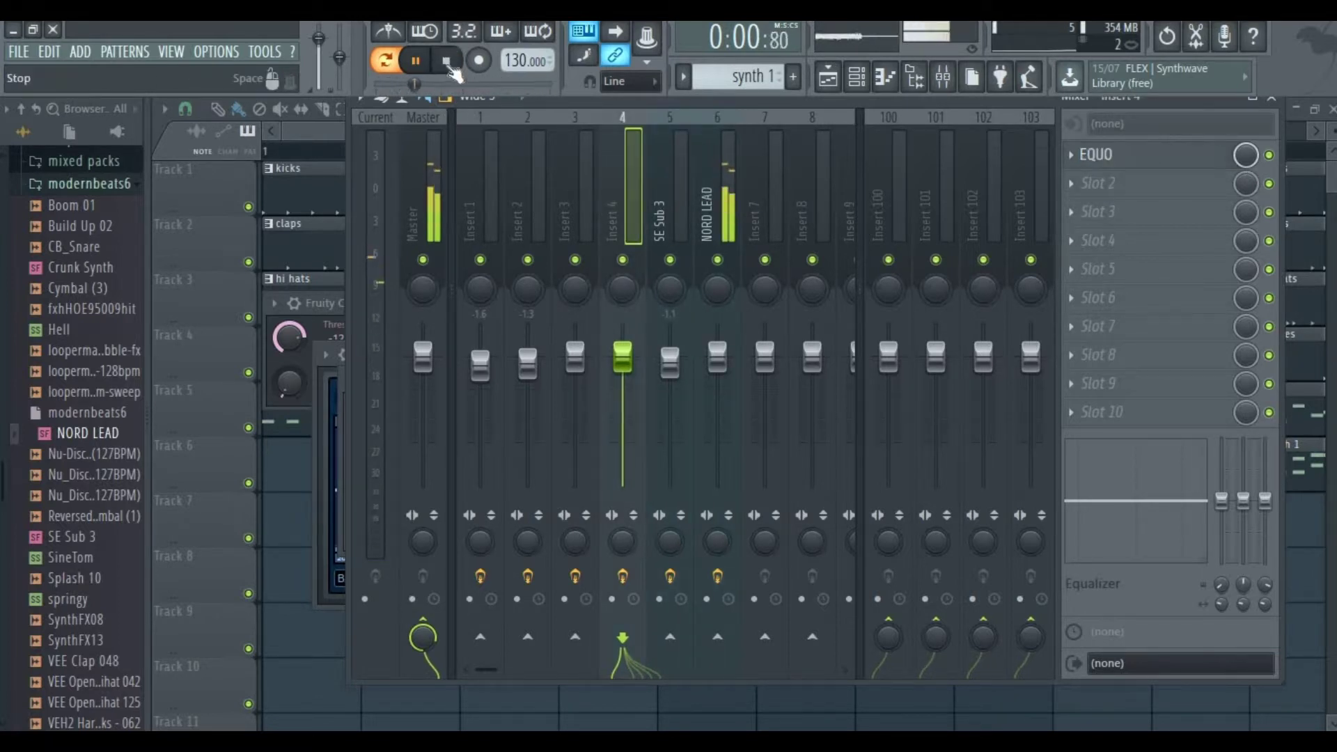
{"action": "left_click", "coordinate": [446, 60]}
{"action": "left_click", "coordinate": [858, 78]}
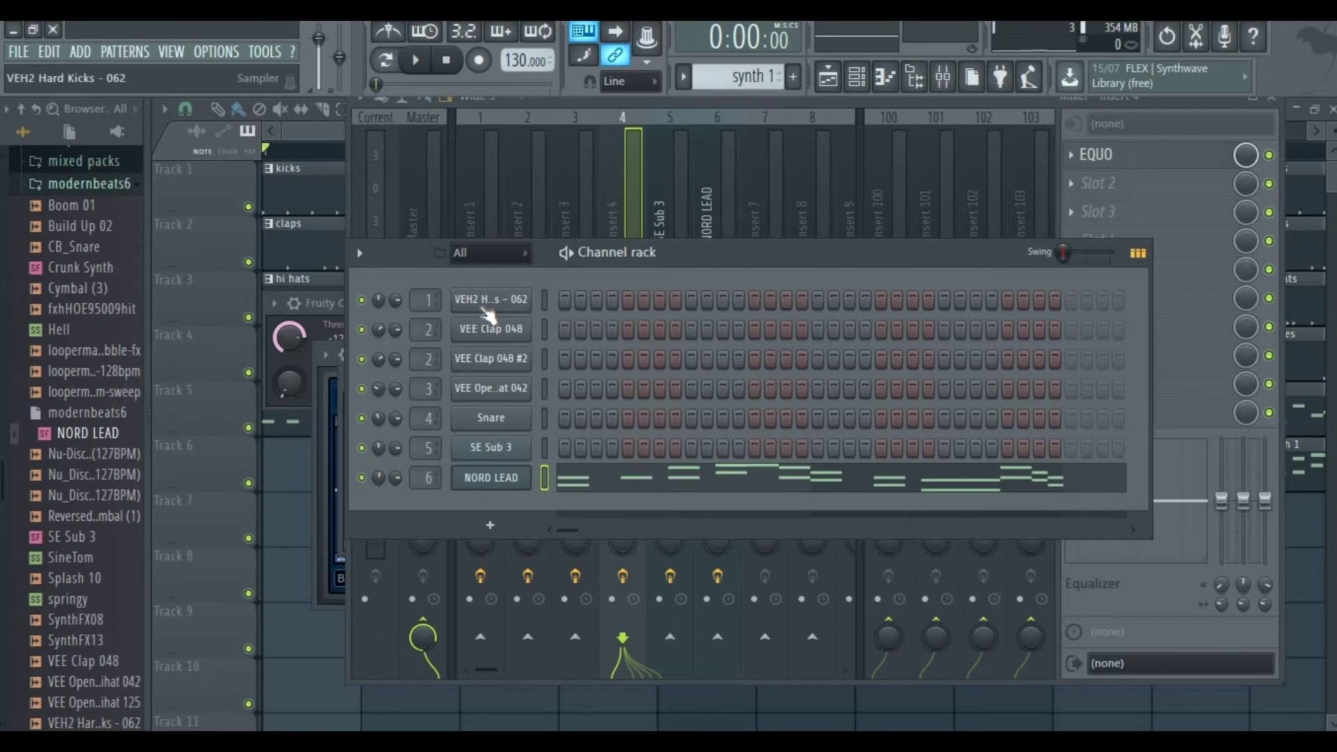
{"action": "left_click", "coordinate": [634, 172]}
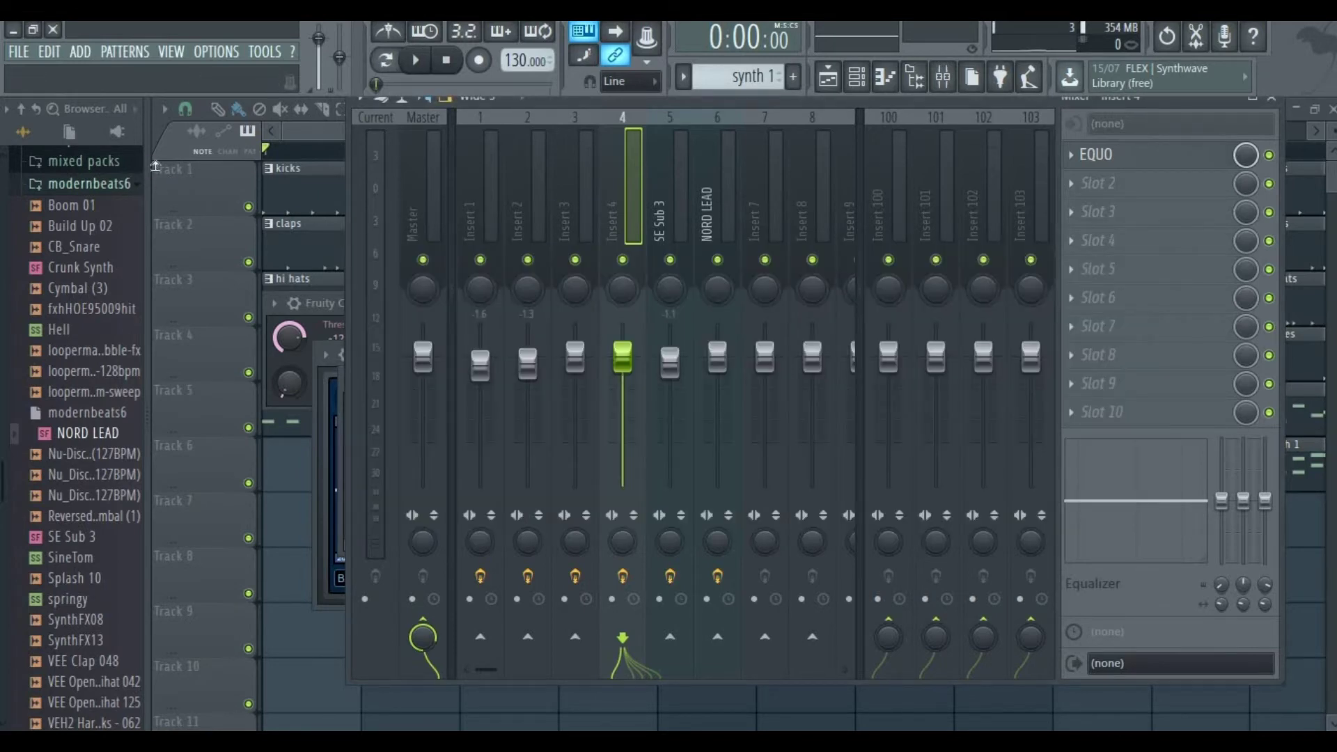
Step: Bring up the playlist, play the full arrangement to hear the mix, stop it, and return to the mixer
{"action": "left_click", "coordinate": [202, 190]}
{"action": "left_click", "coordinate": [420, 66]}
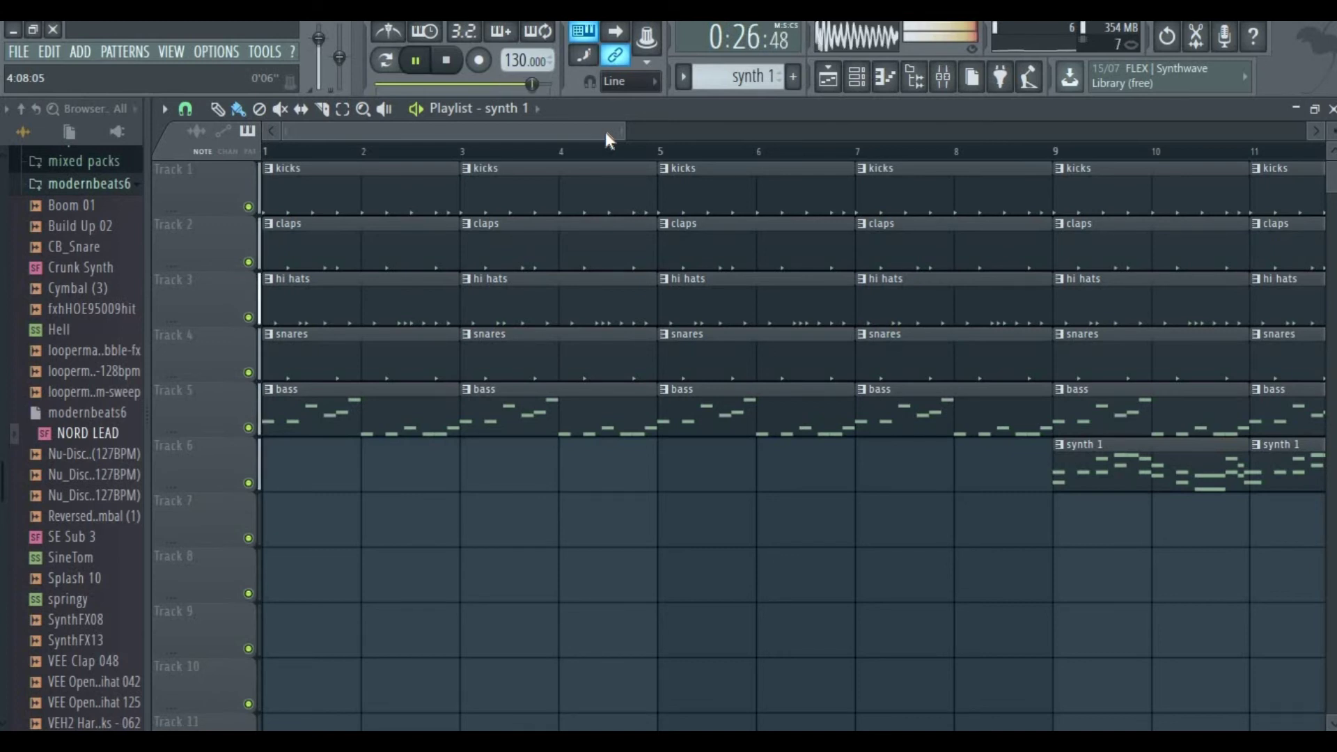
{"action": "left_click", "coordinate": [447, 66]}
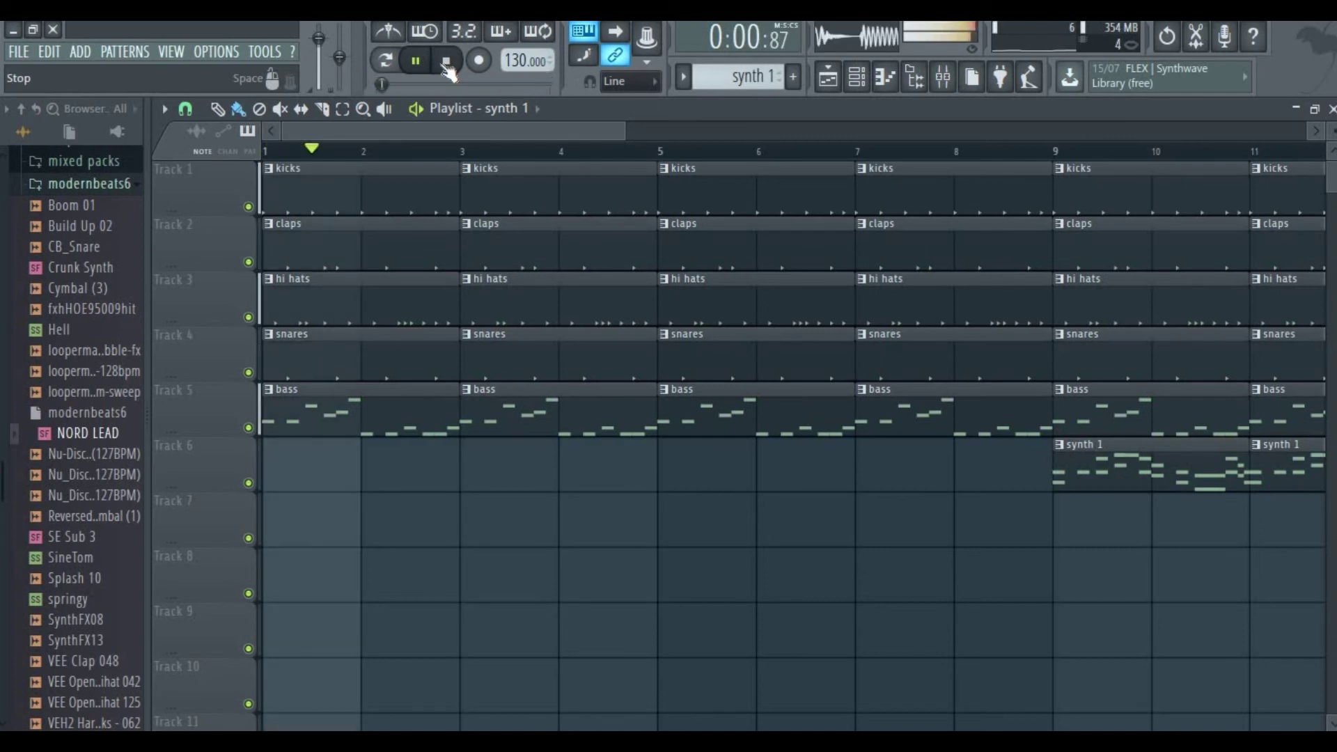
{"action": "left_click", "coordinate": [447, 62]}
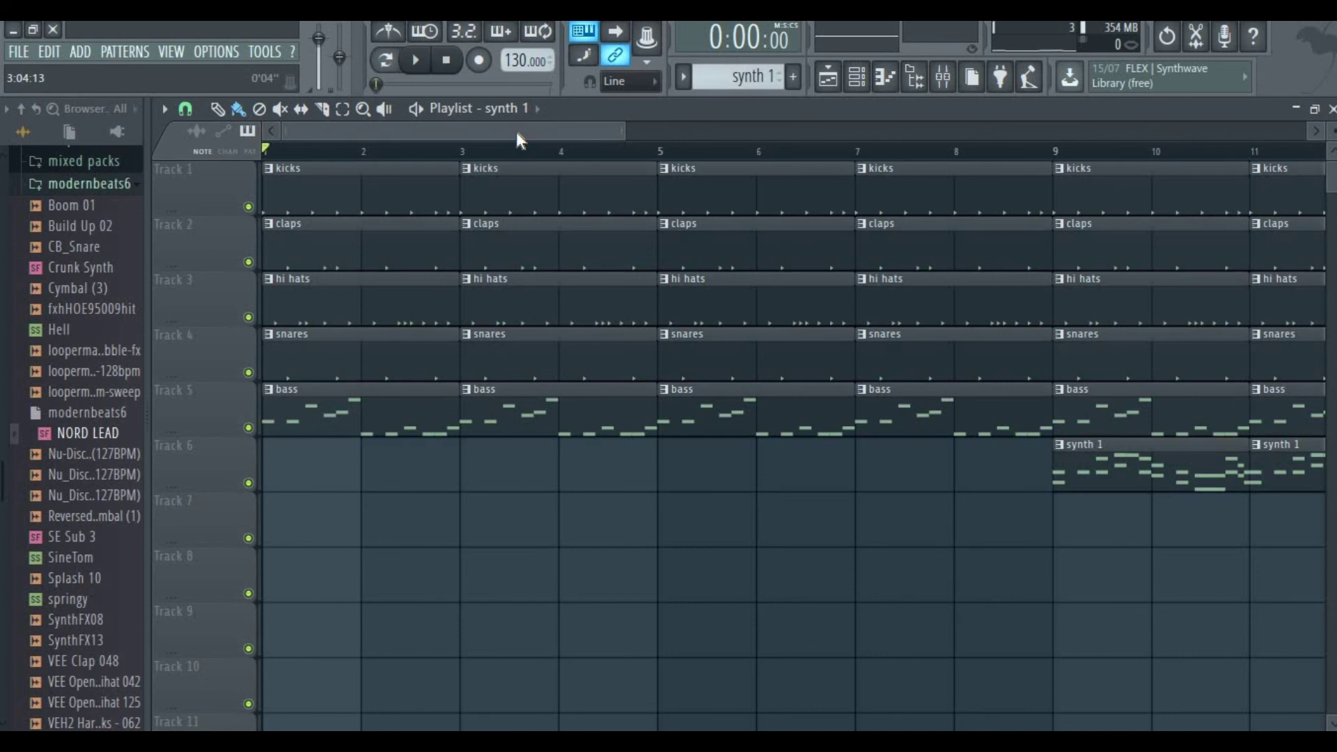
{"action": "key", "text": "F5"}
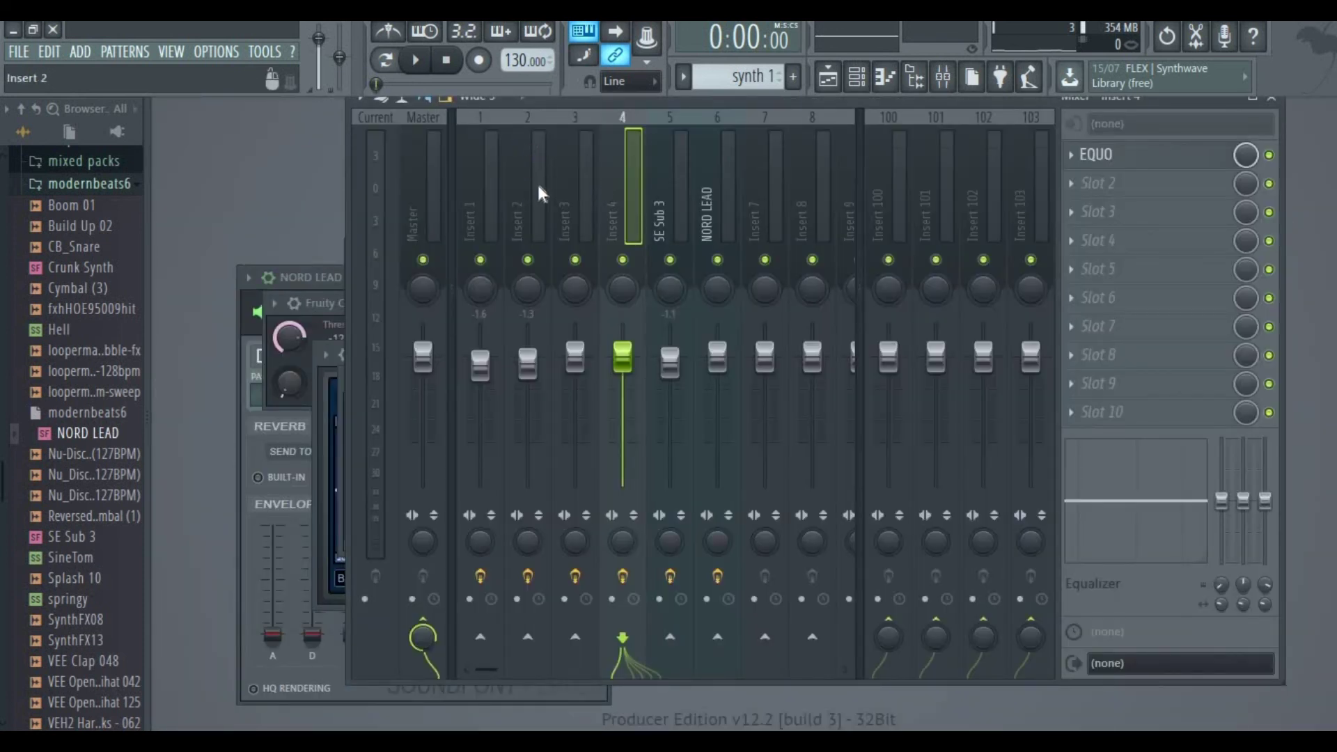